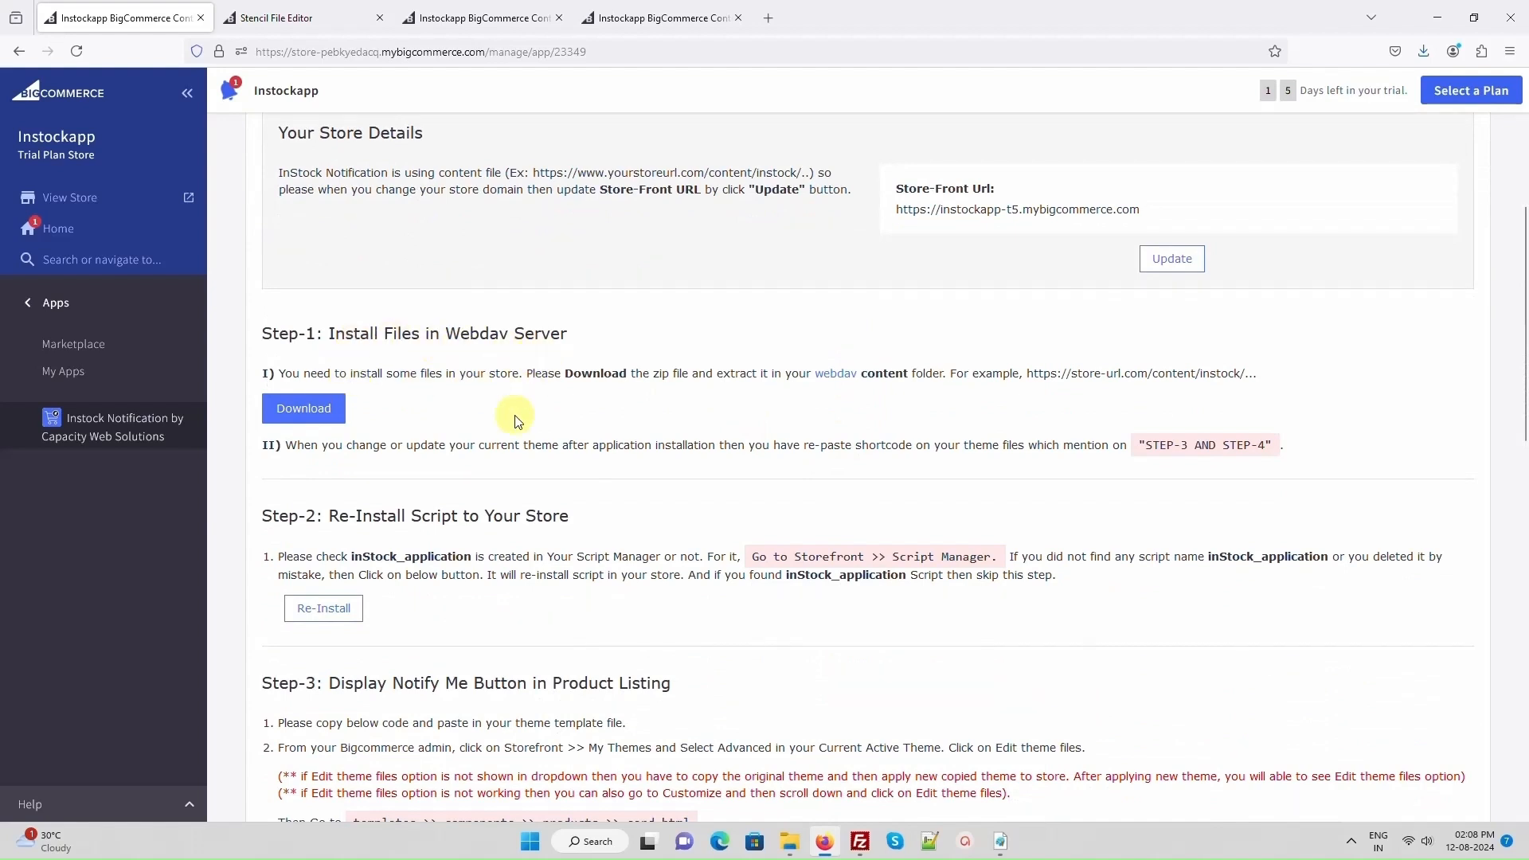
- Download instock.zip from the Step-1 section and save it in the Downloads folder
click(322, 416)
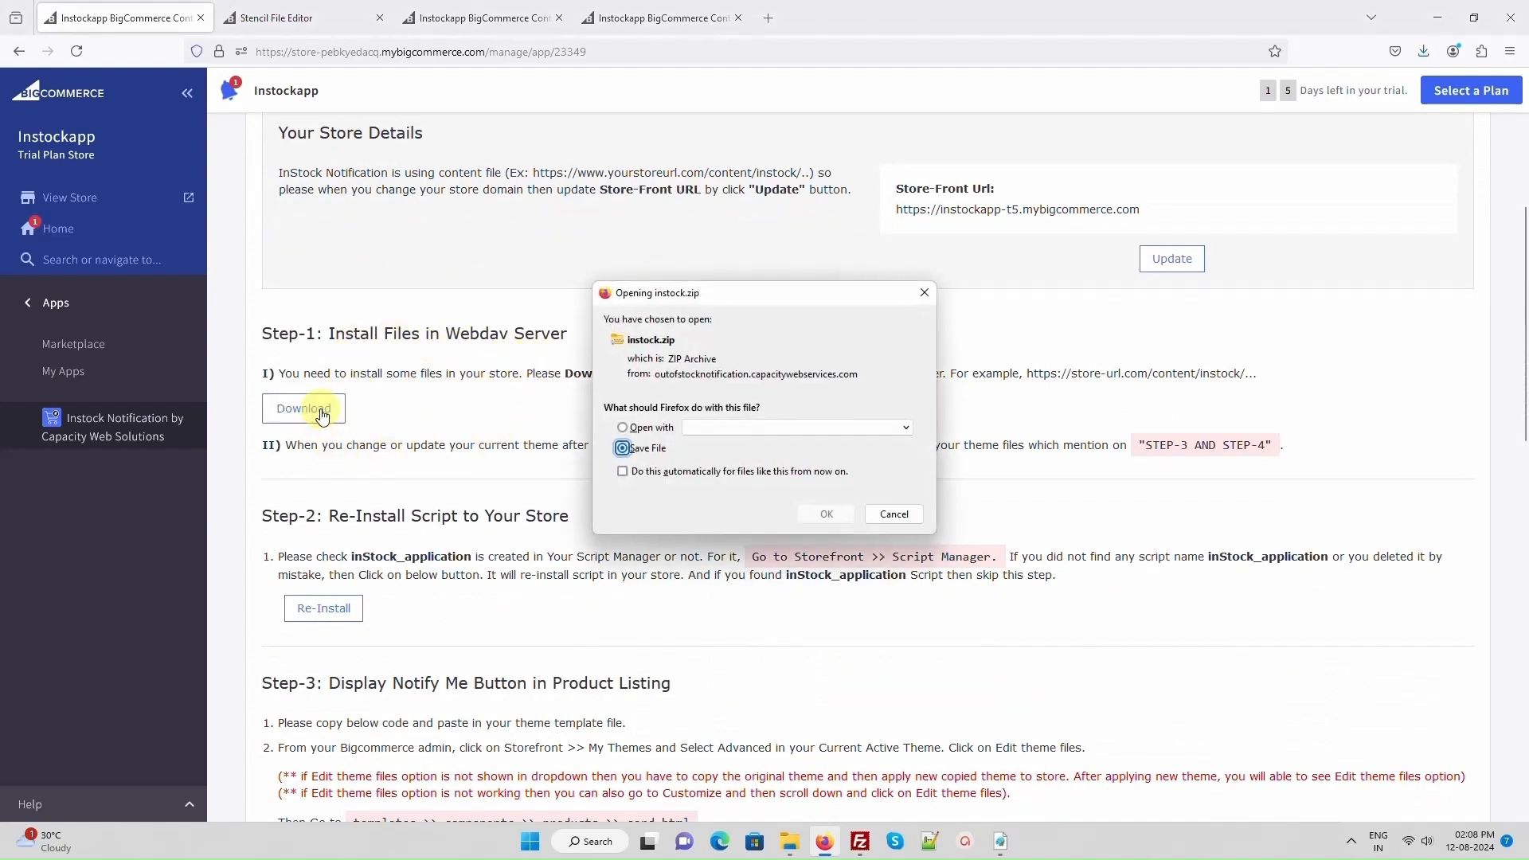
click(824, 515)
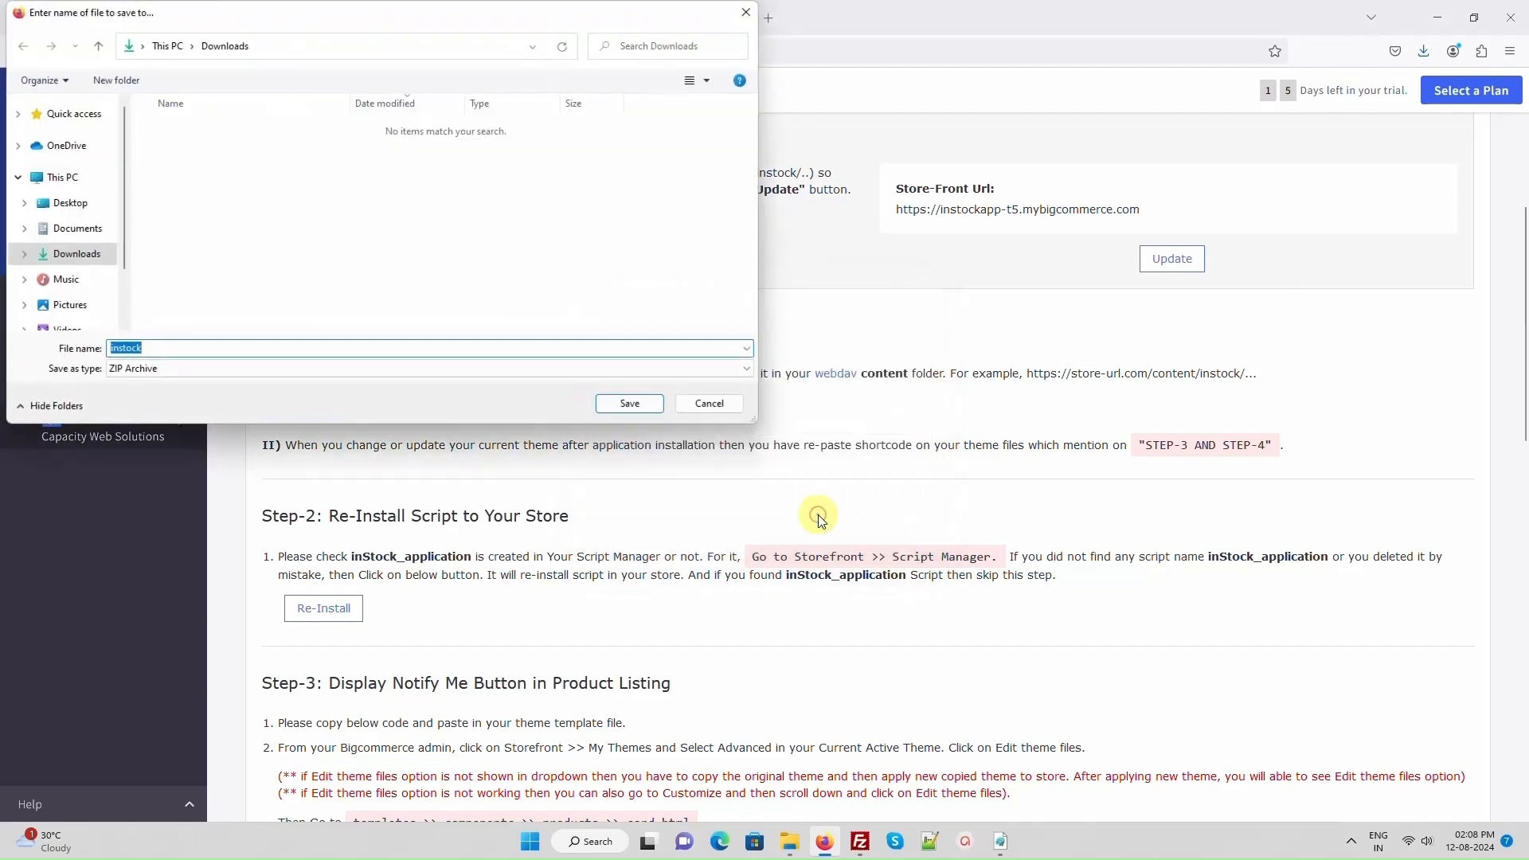
click(634, 408)
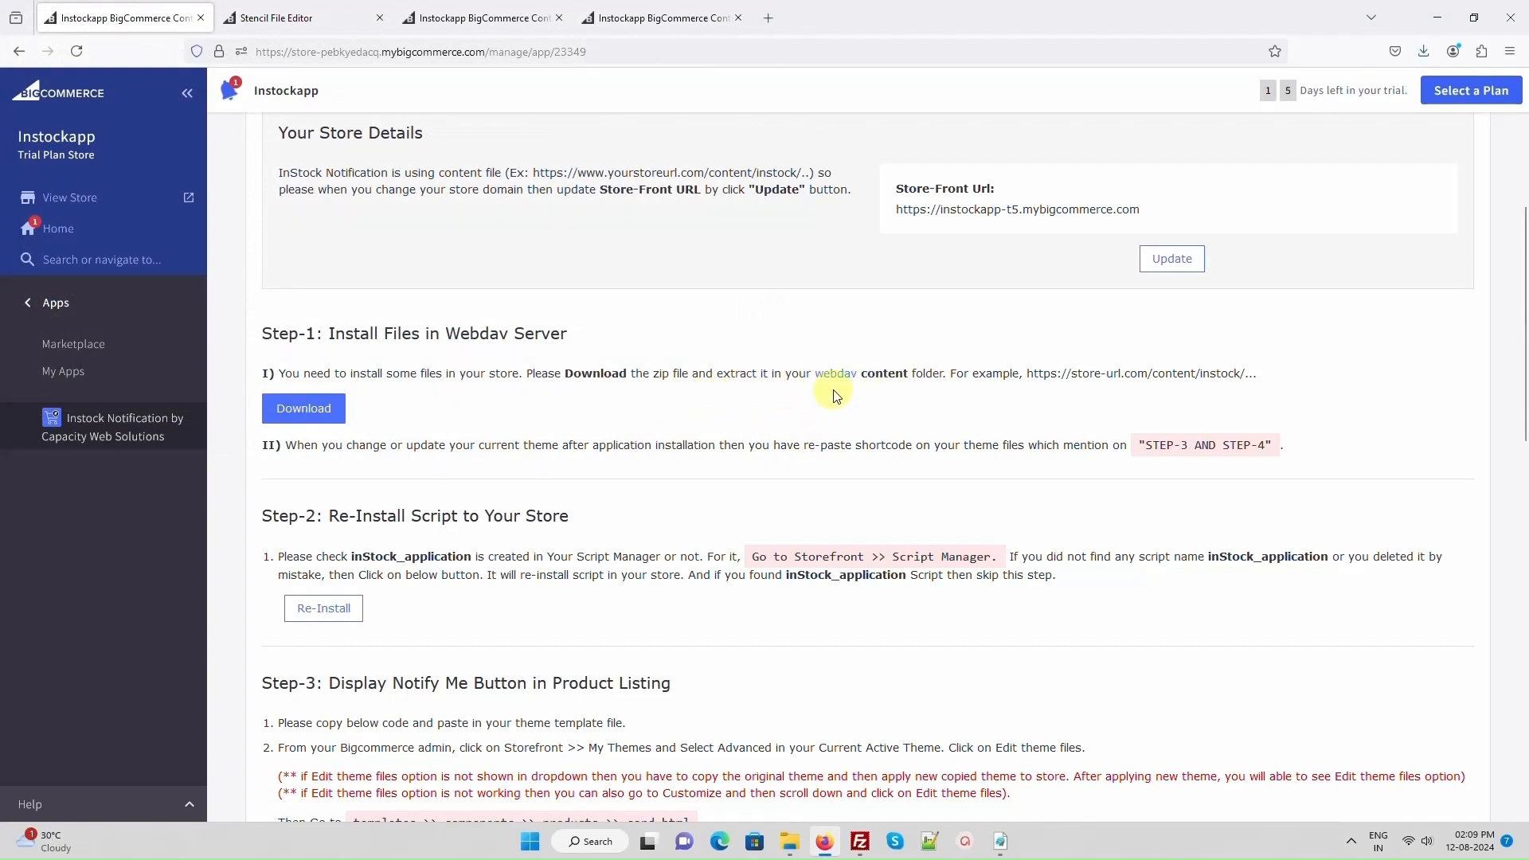
- Switch to File Explorer and extract the instock zip archive into an instock folder in Downloads
click(791, 842)
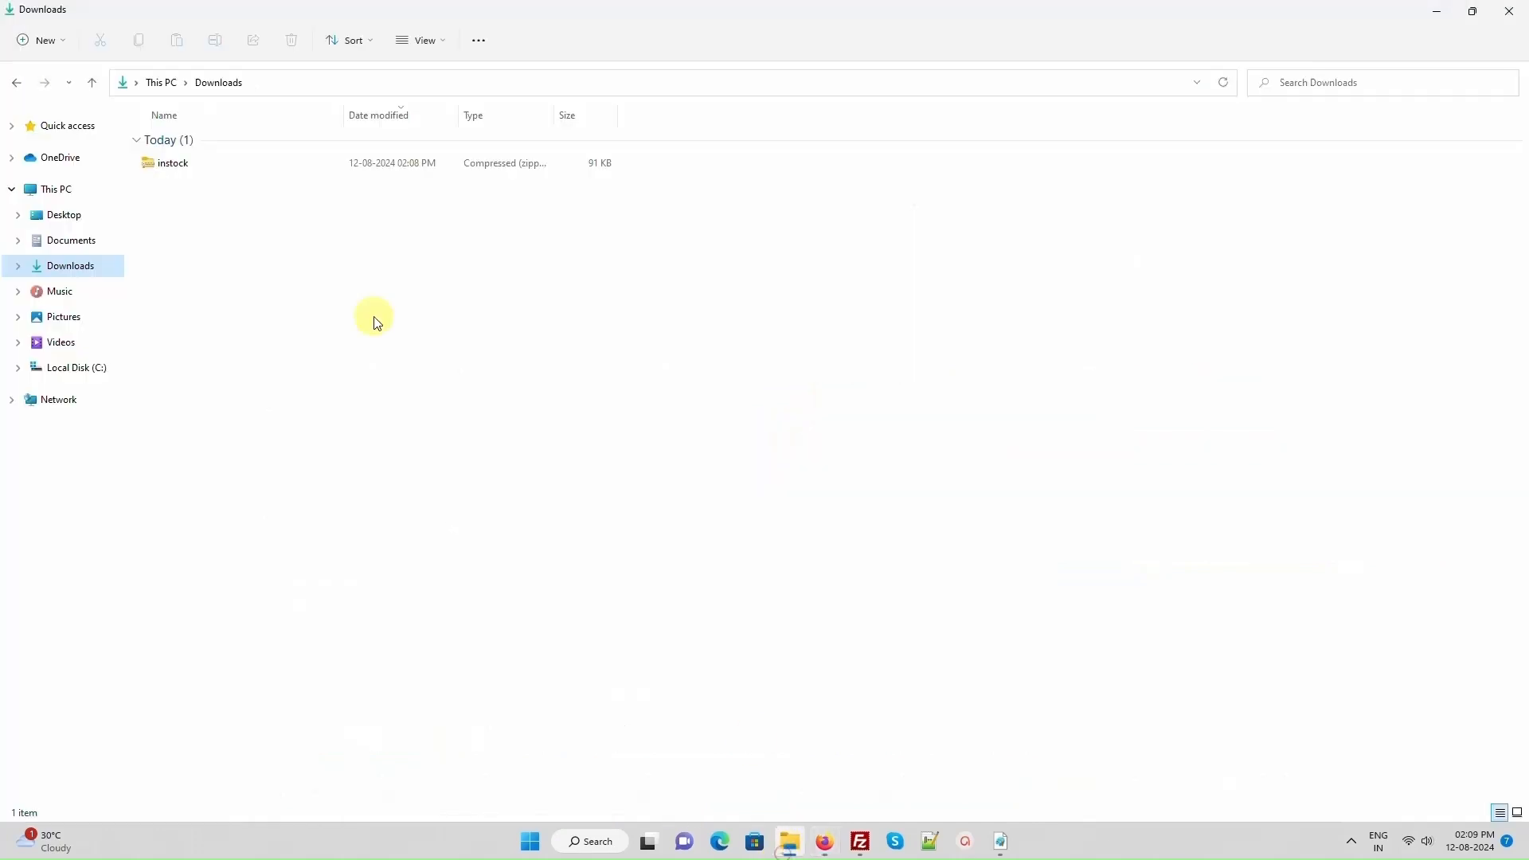
right_click(167, 170)
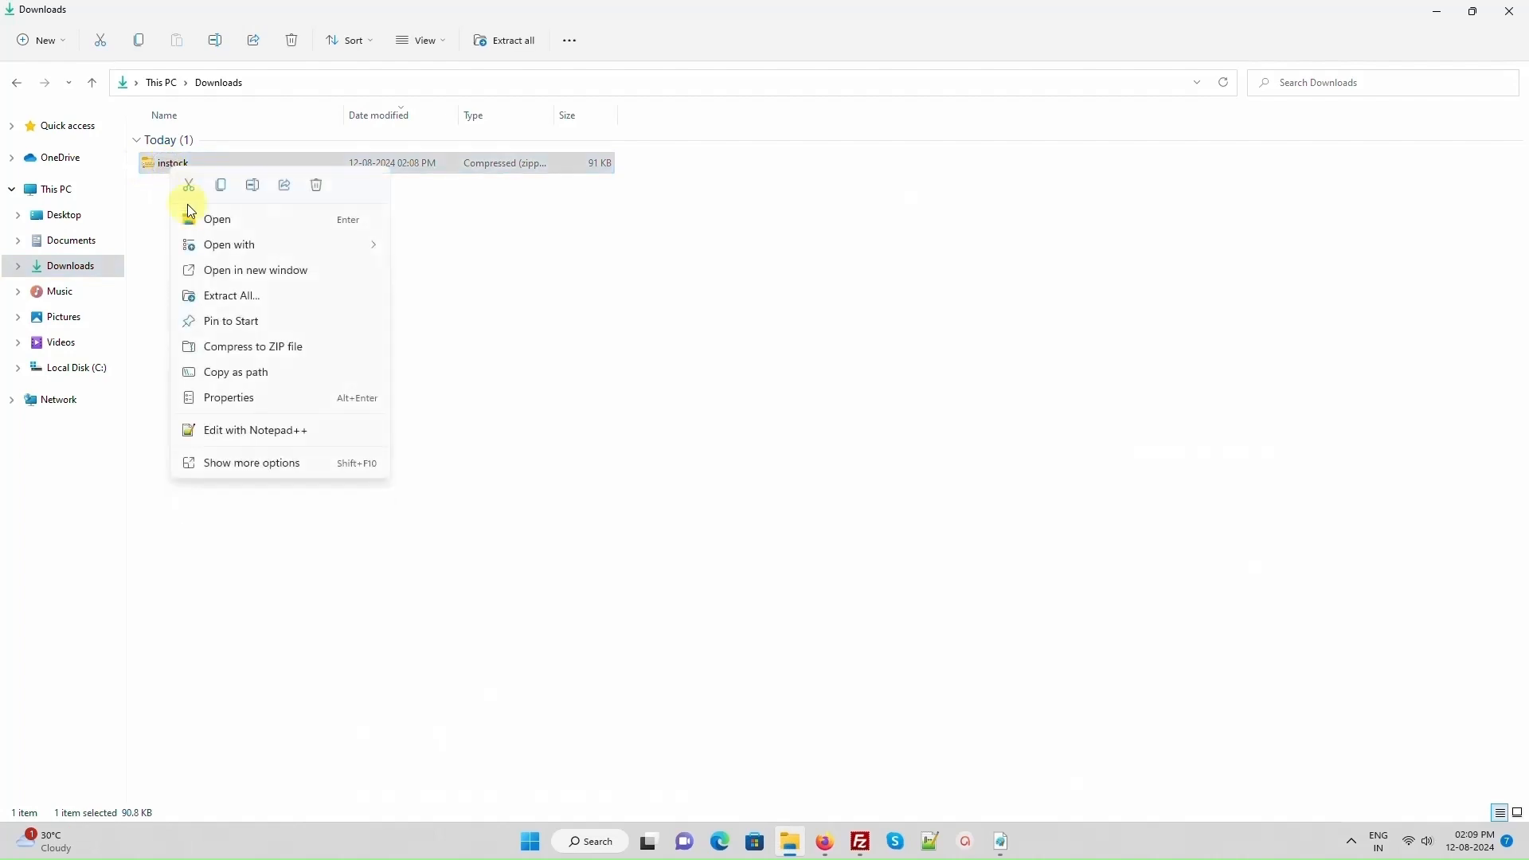
click(223, 298)
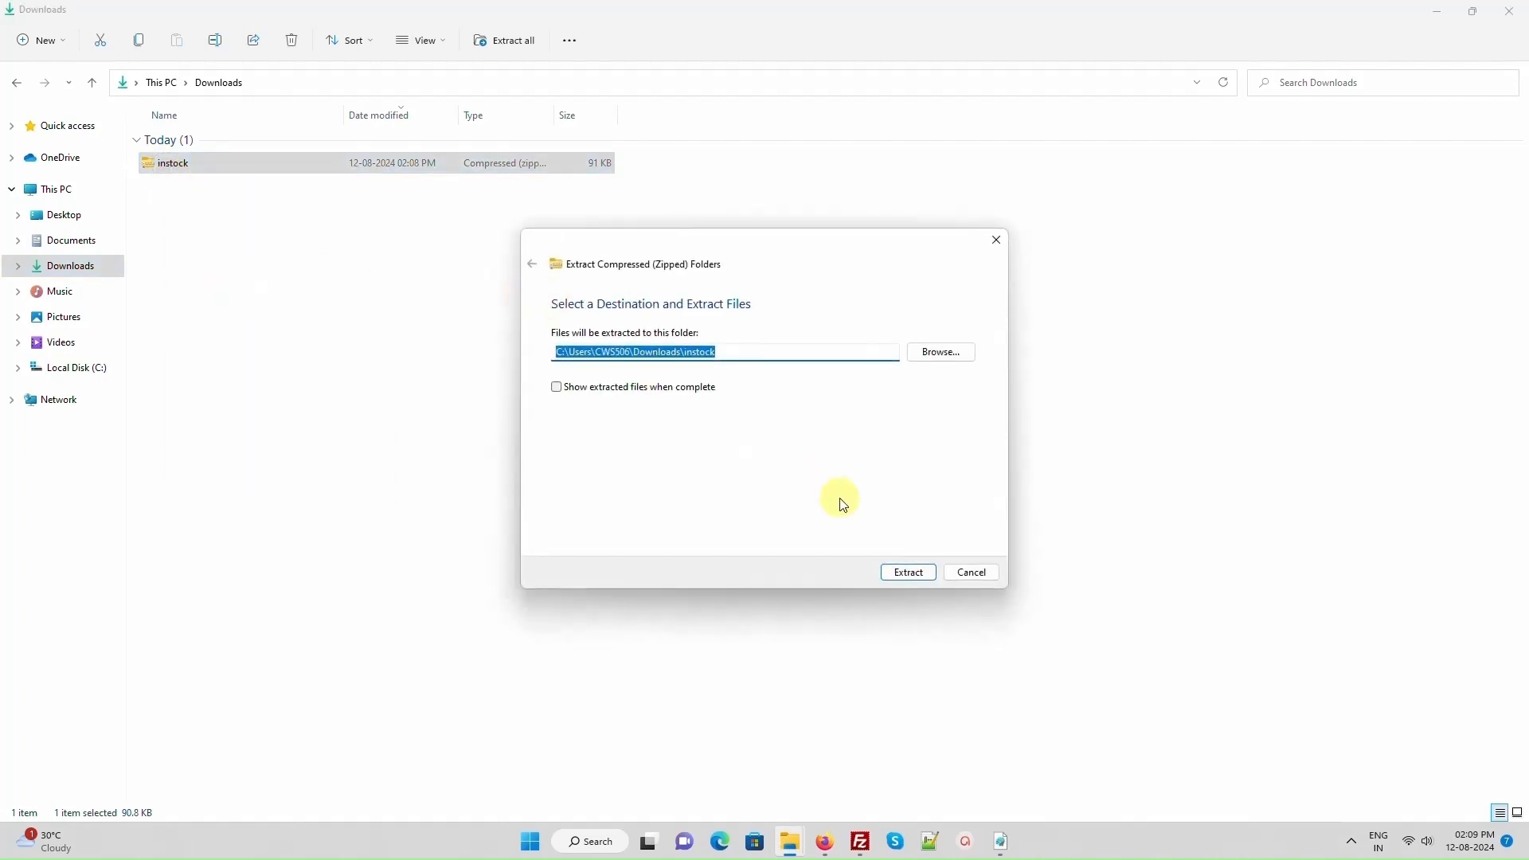
click(903, 574)
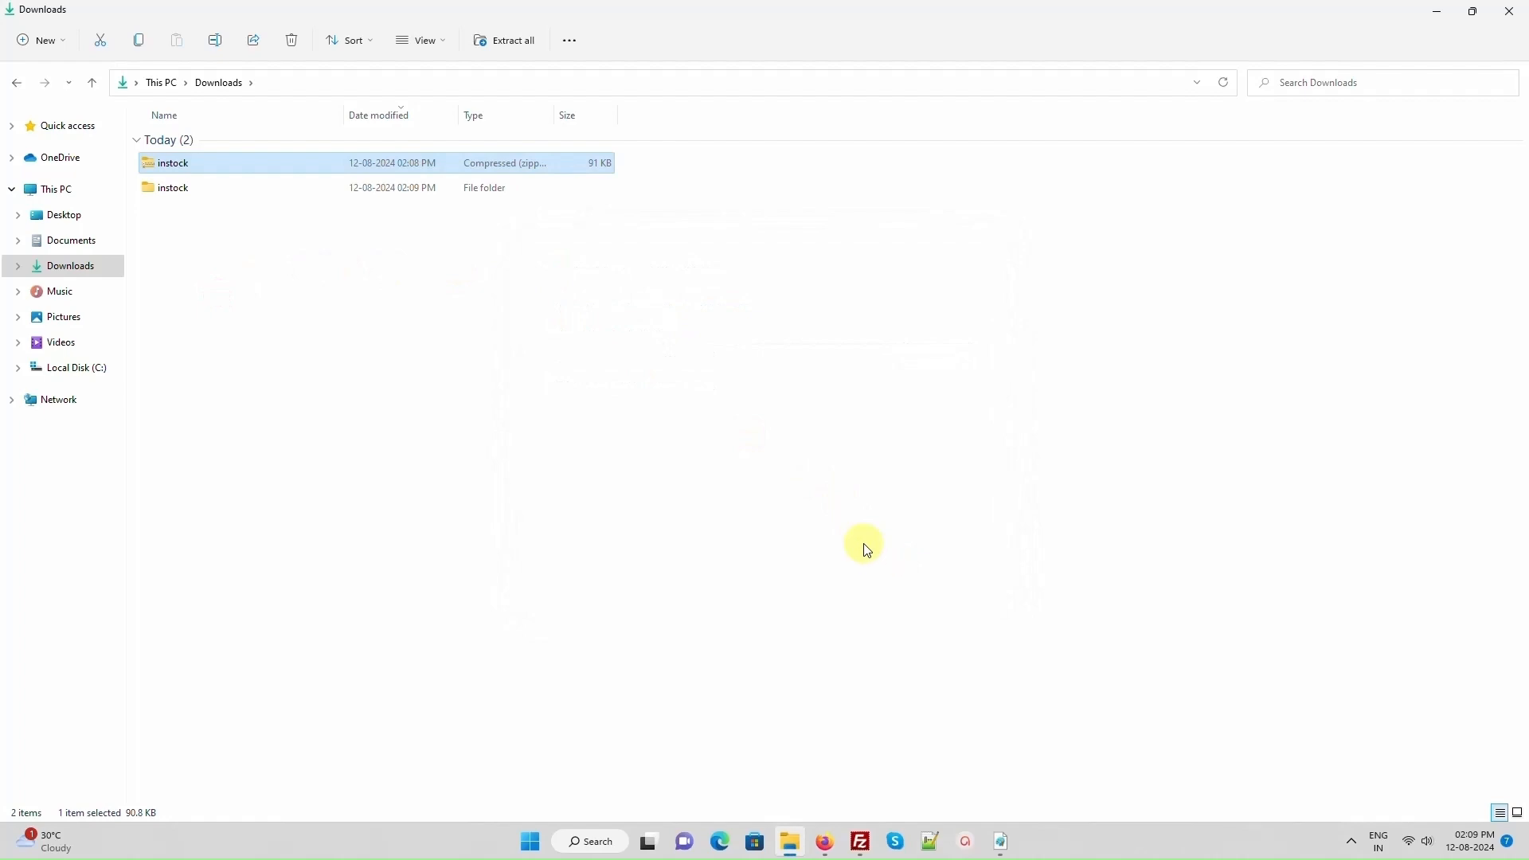
- Switch to Cyberduck and upload the extracted instock folder to /dav/content on the store's WebDAV server
click(1001, 842)
double_click(546, 312)
click(884, 223)
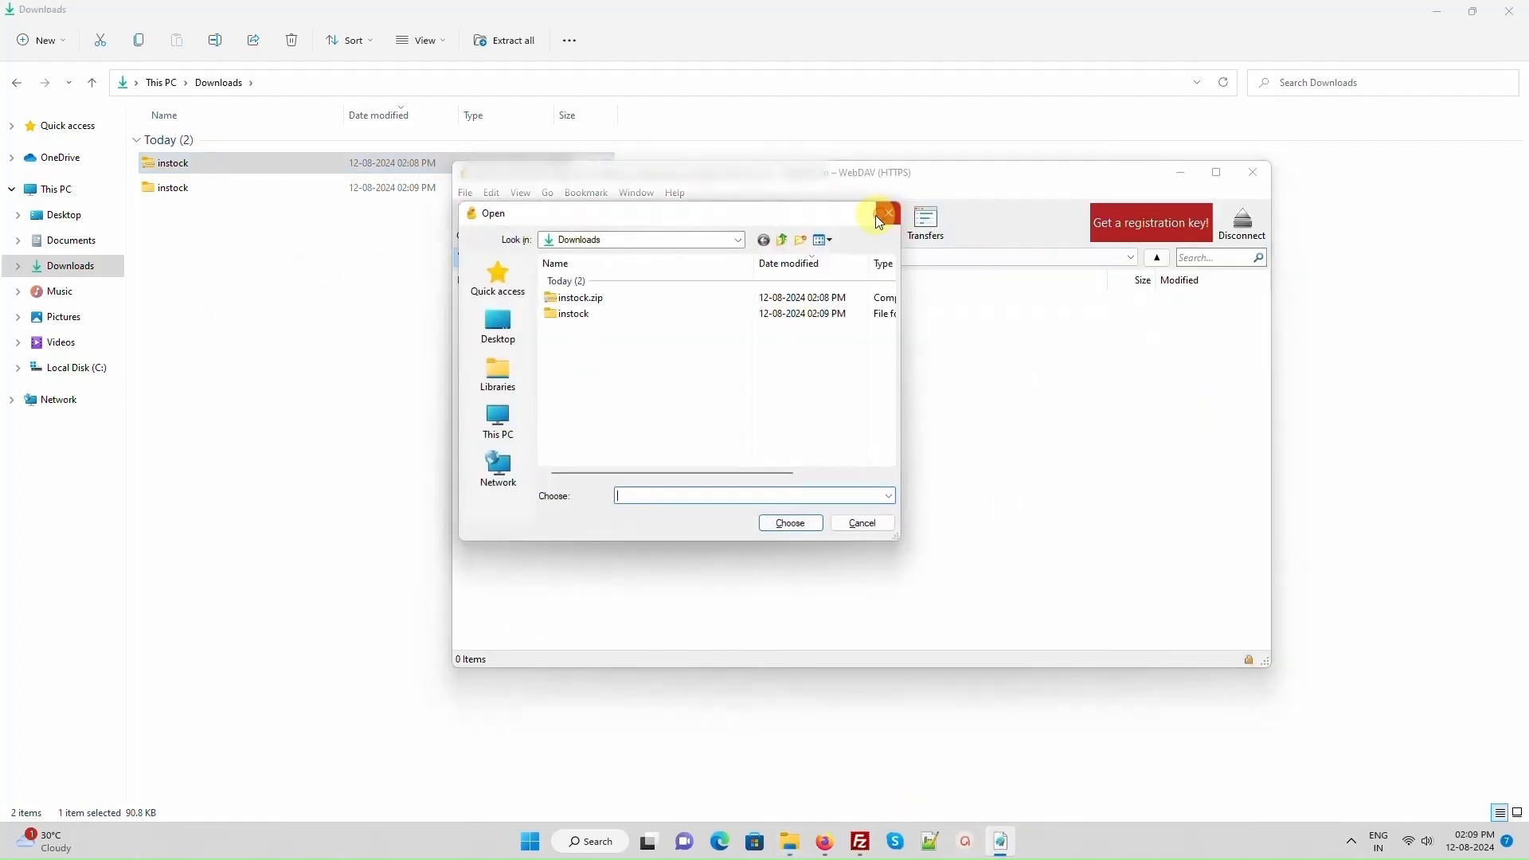
click(694, 314)
click(785, 523)
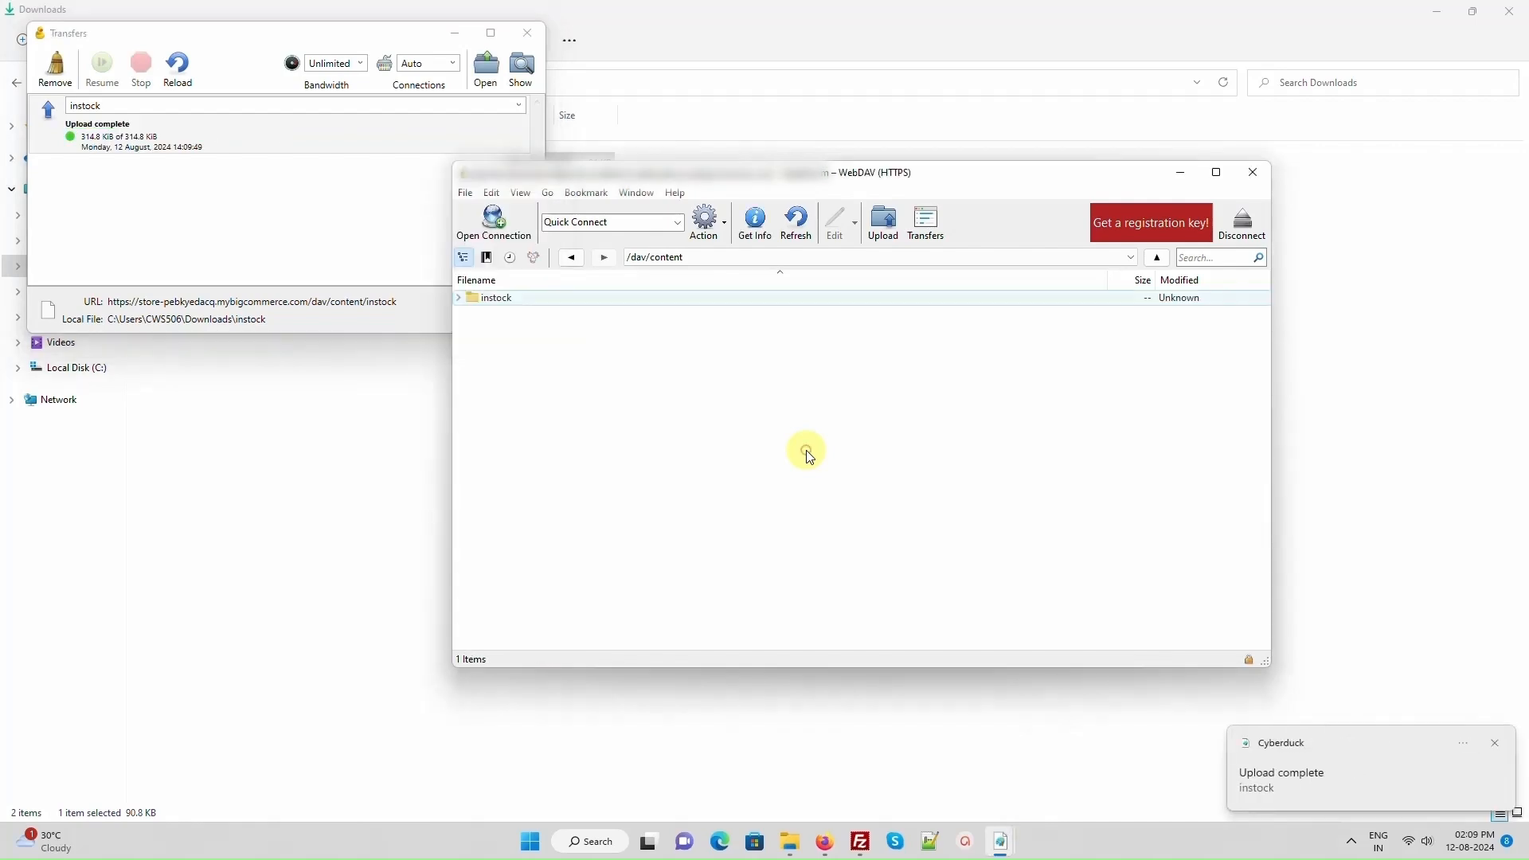
- Switch to Firefox and check the store's Script Manager for the inStock_application script, returning to the app instructions
click(824, 842)
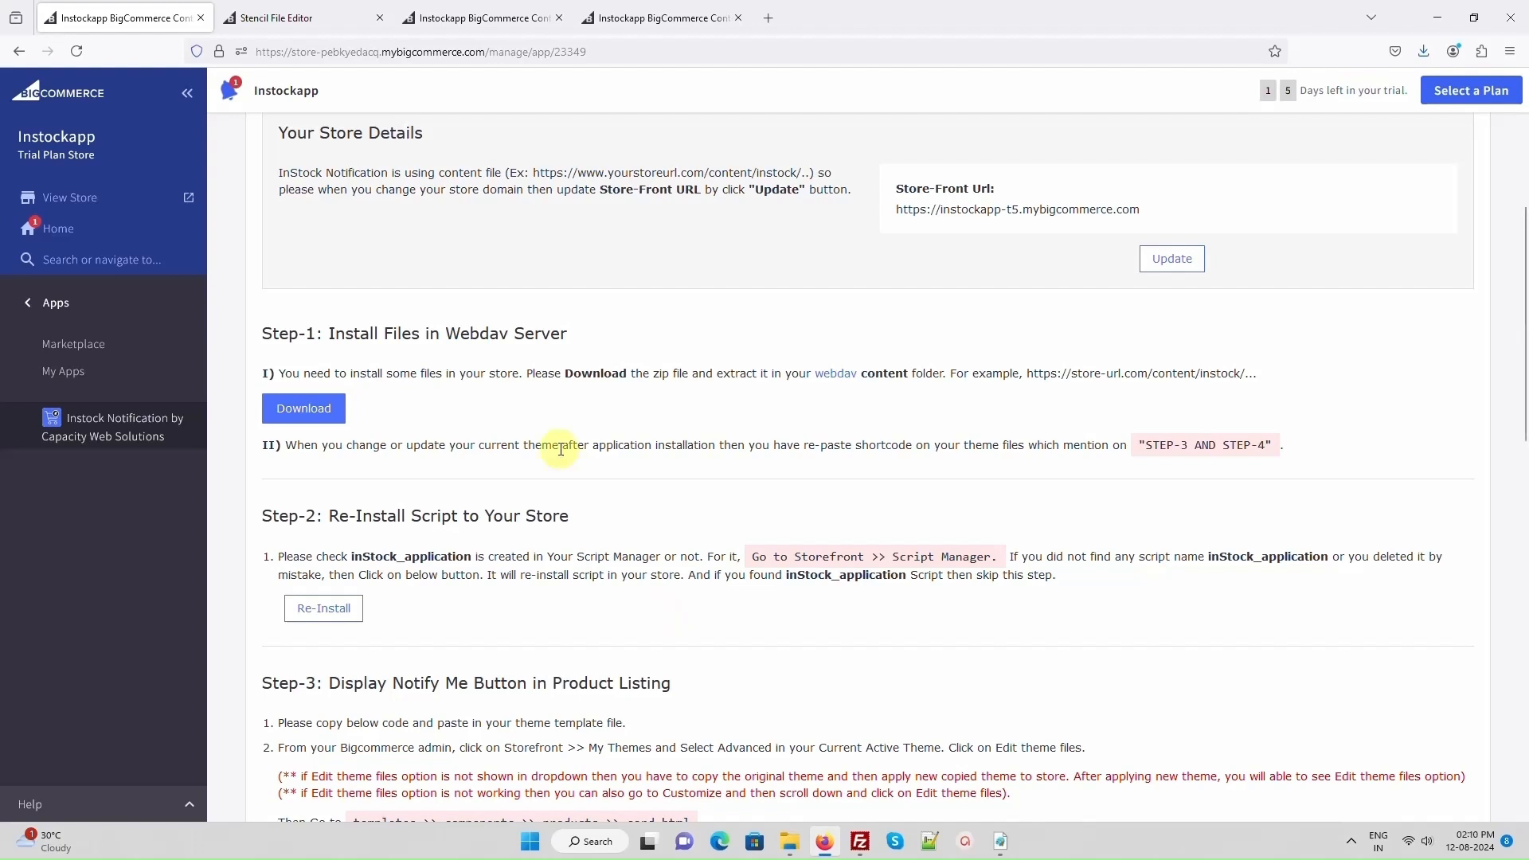
click(481, 18)
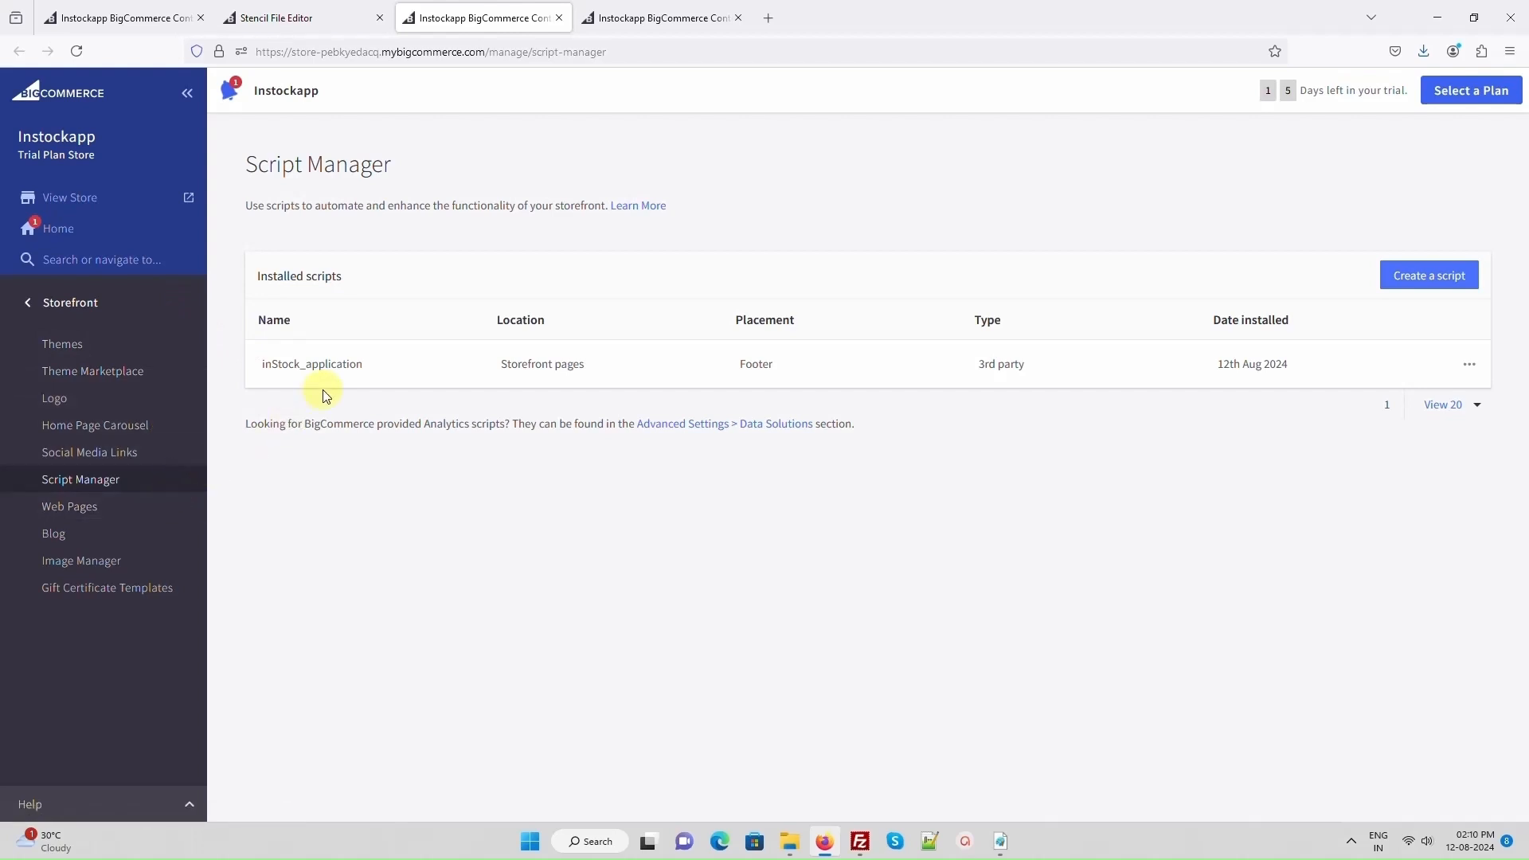
click(126, 17)
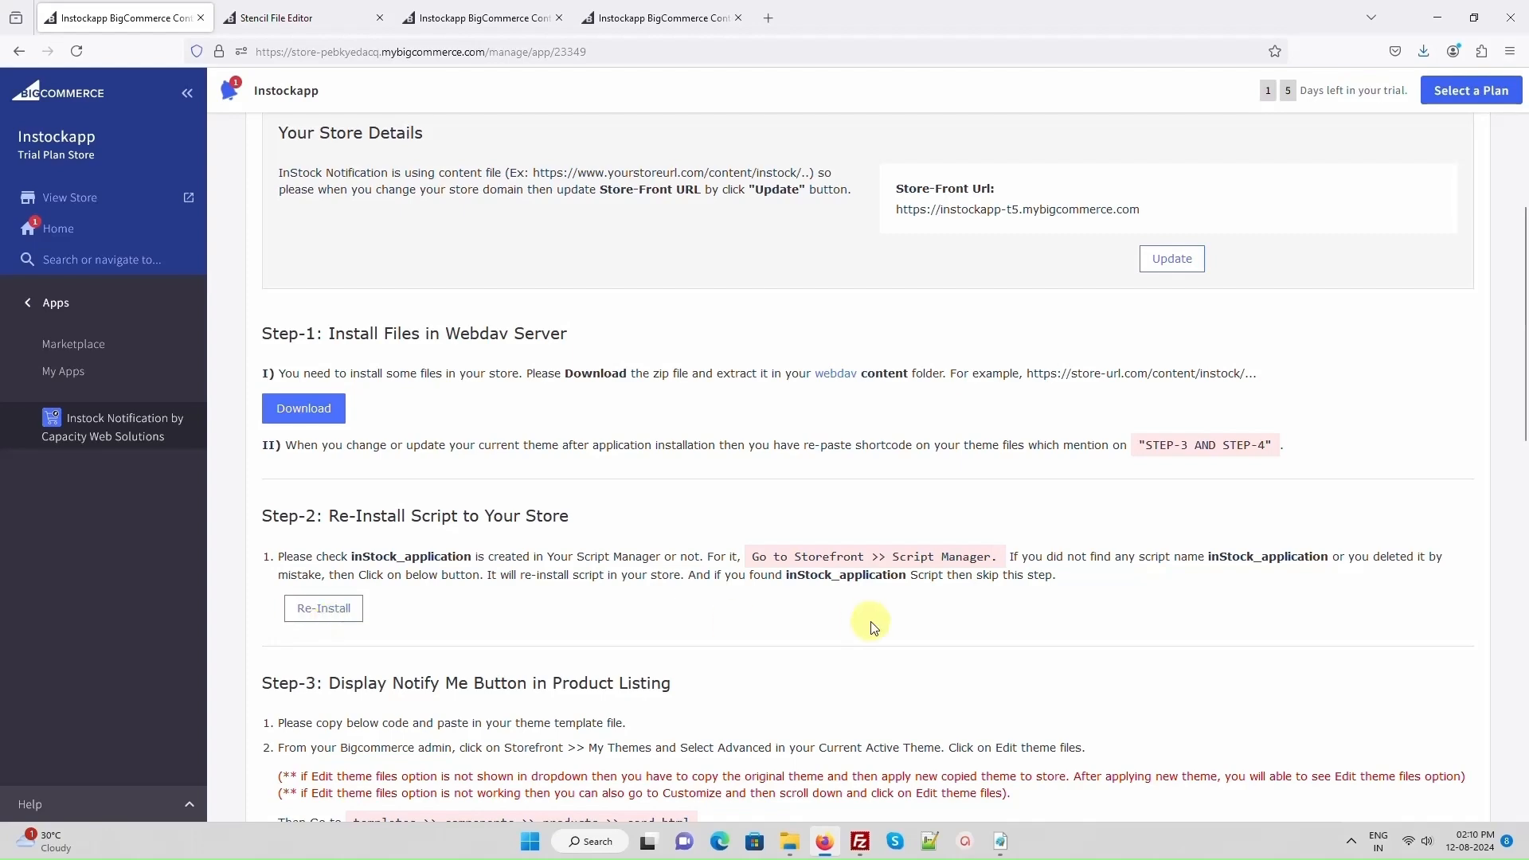
- Copy the Step-3 Notify Form short code for the product listing and view its placement example
scroll(872, 627, down, 3)
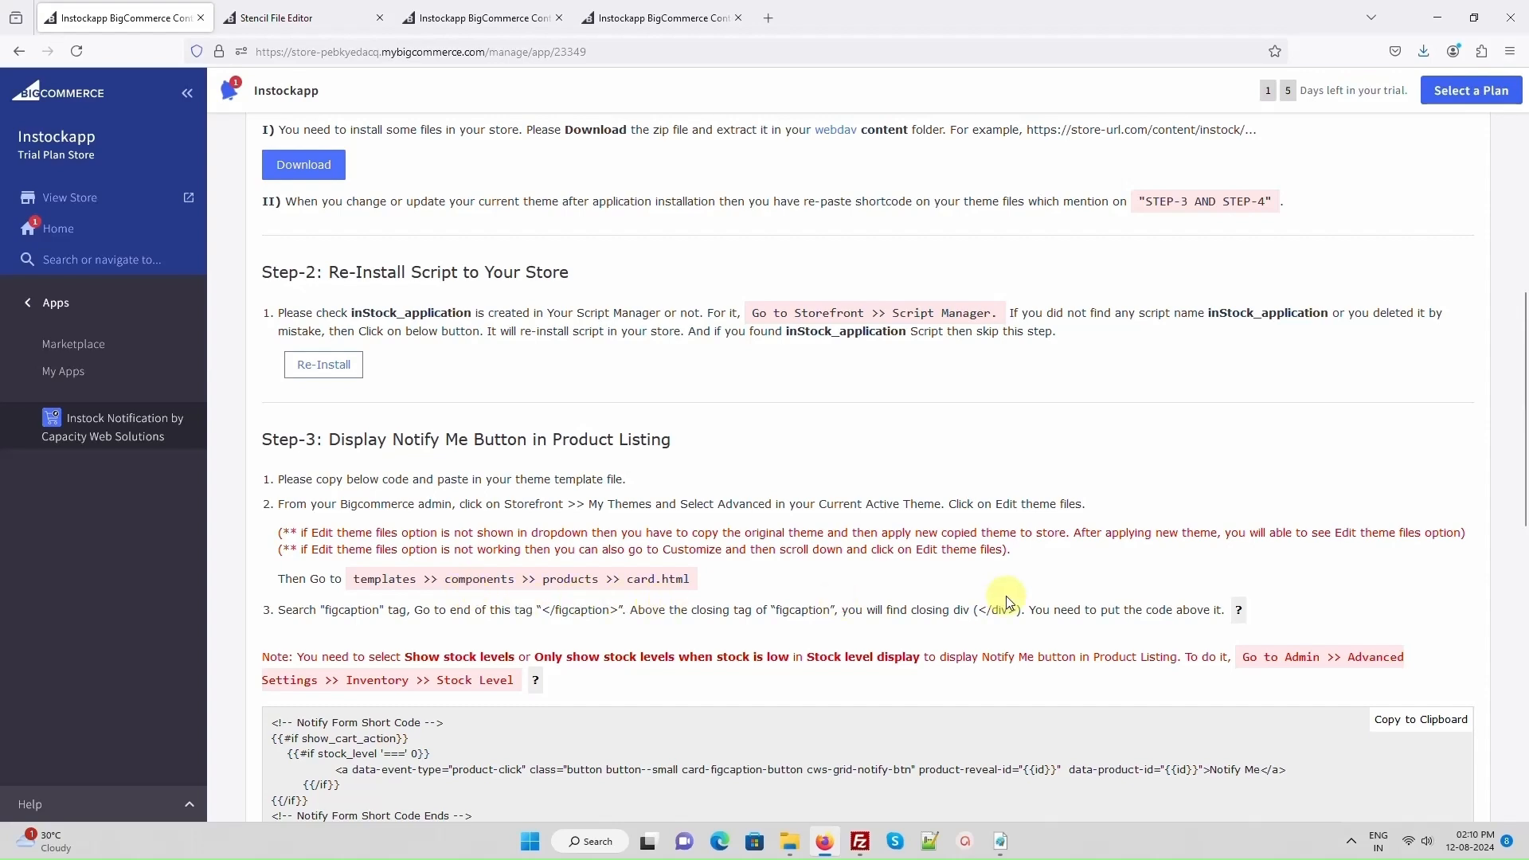
scroll(796, 606, down, 2)
click(1407, 560)
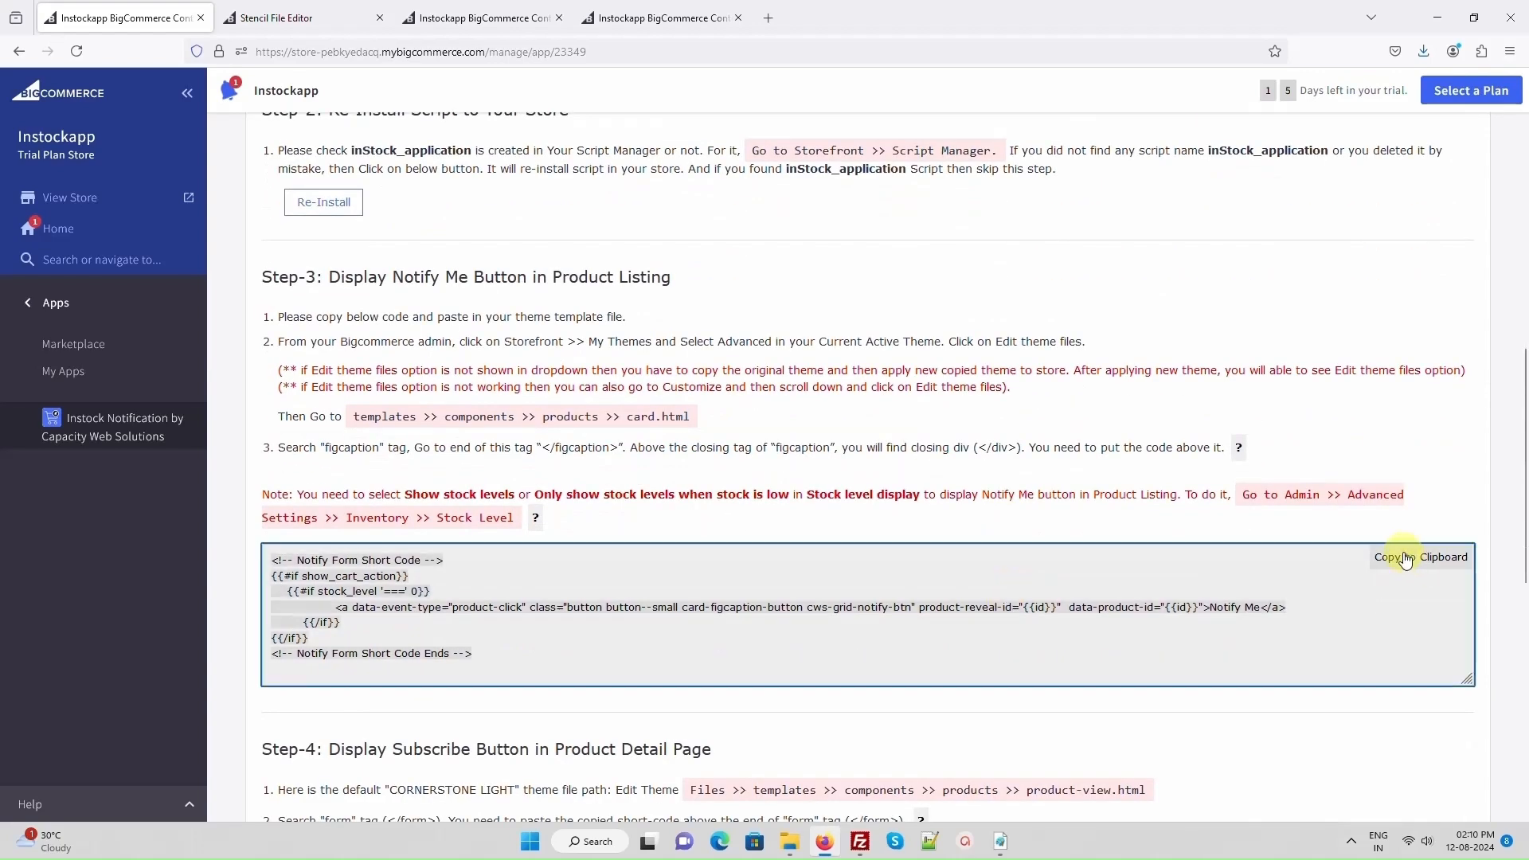
click(1239, 448)
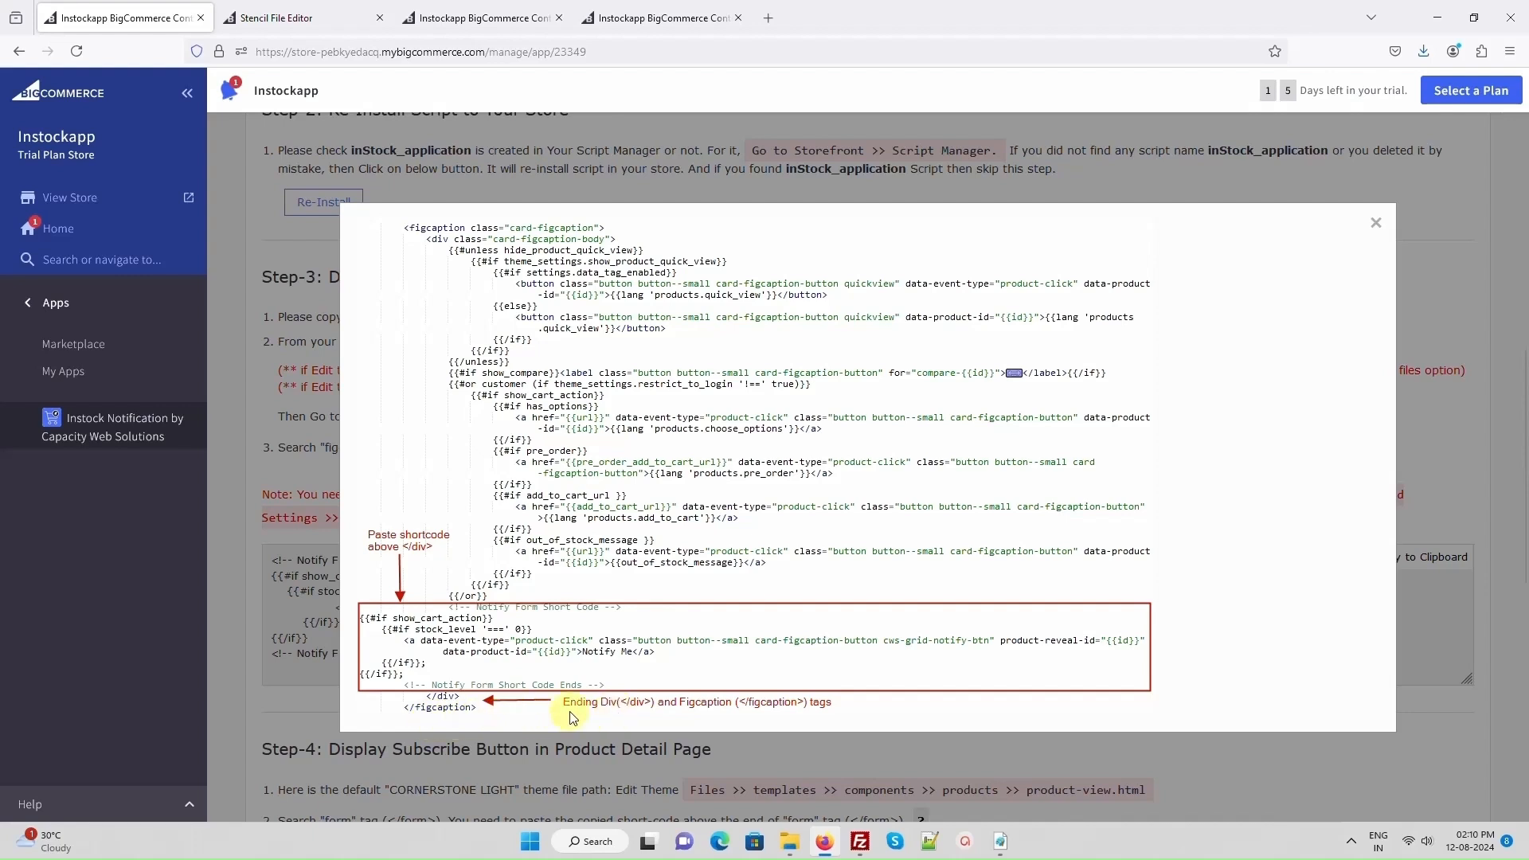
click(1378, 227)
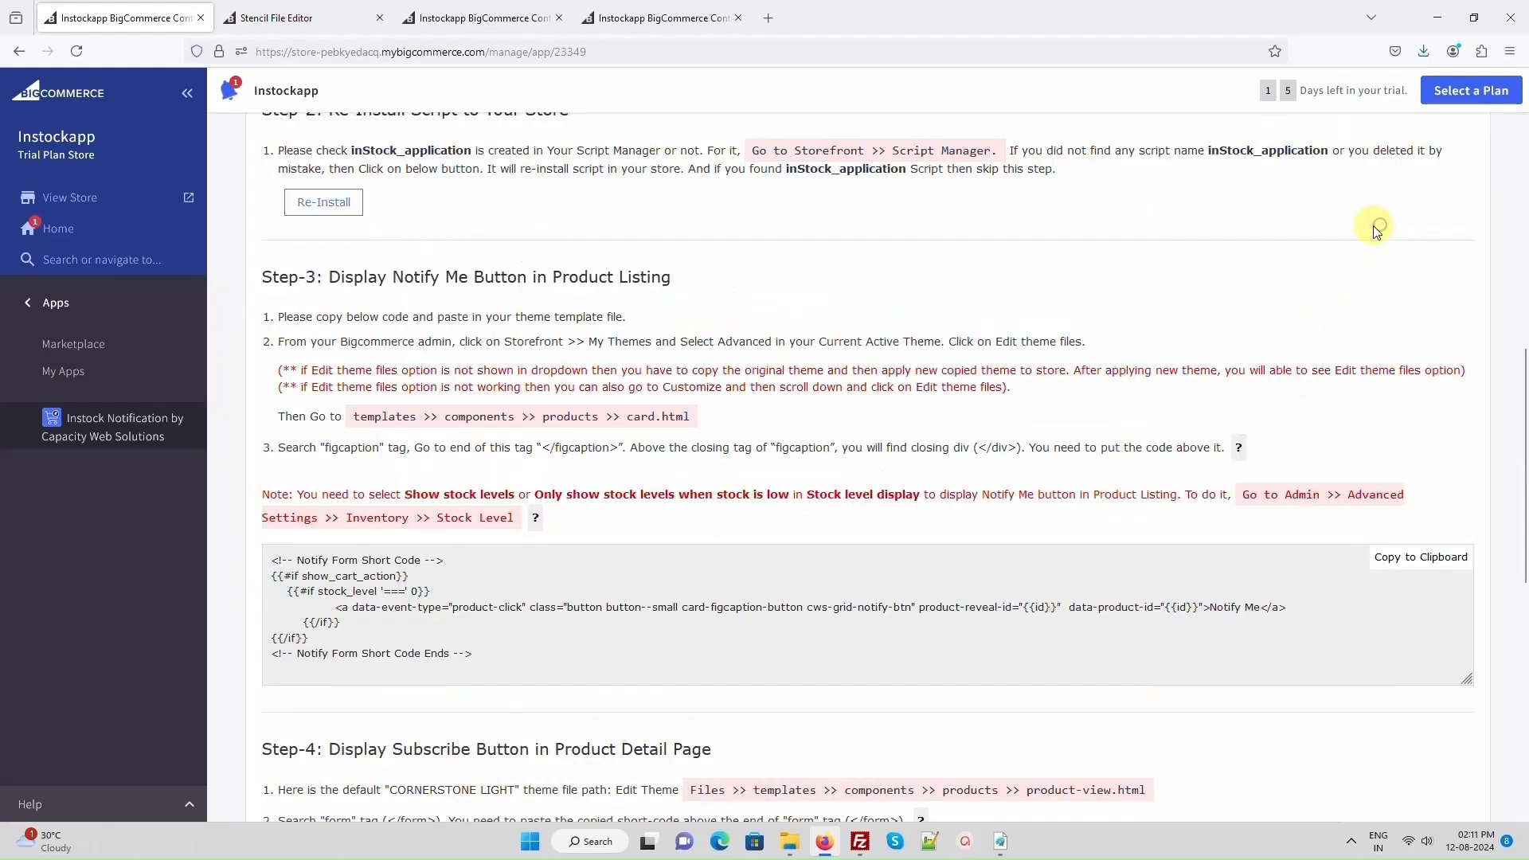
- Open templates/components/products/card.html in the Stencil File Editor
click(265, 24)
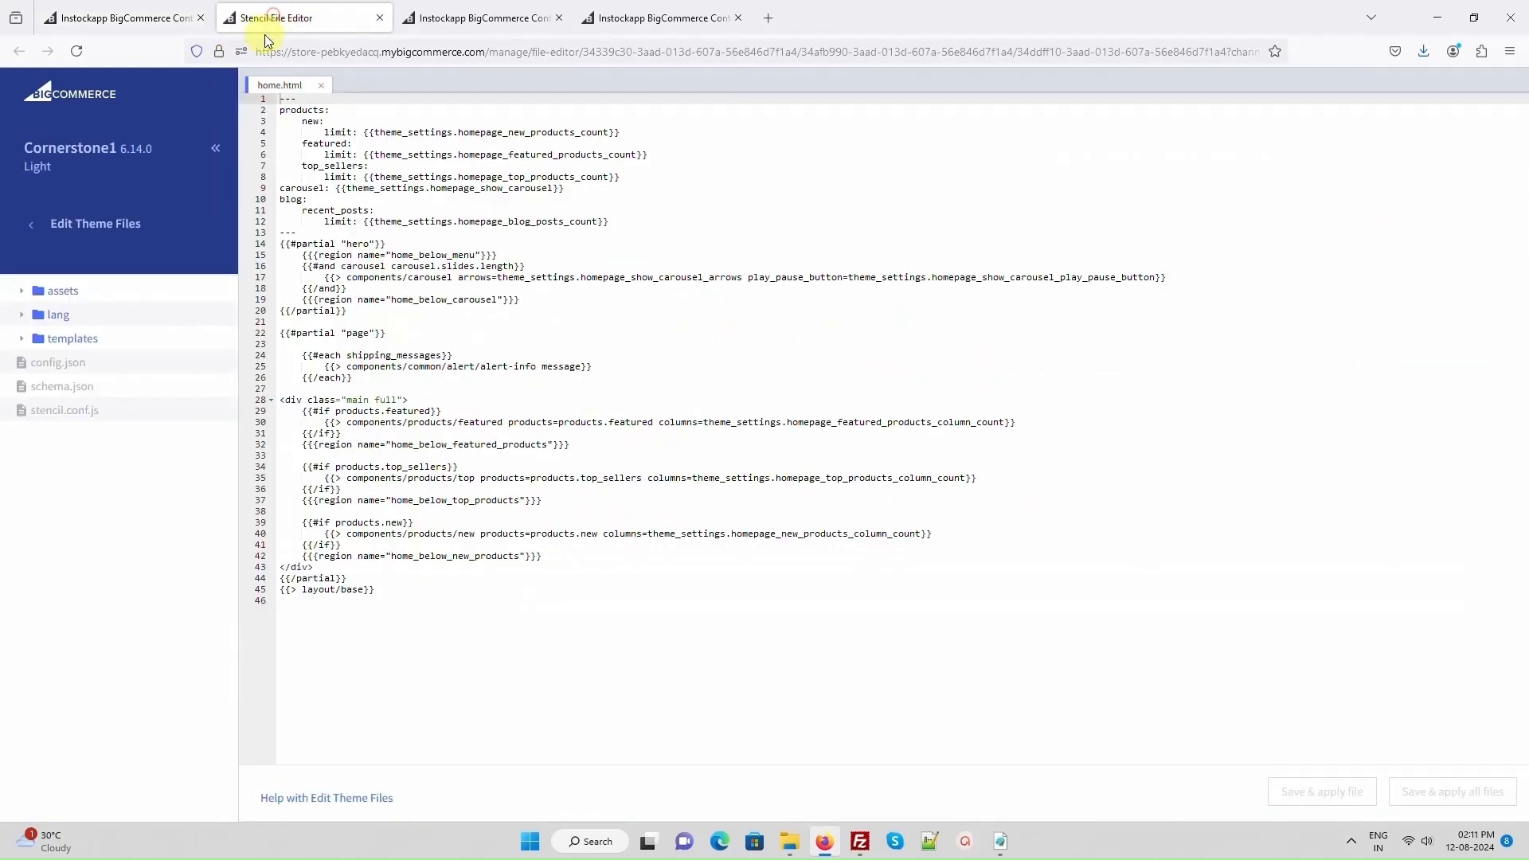
click(70, 339)
click(86, 366)
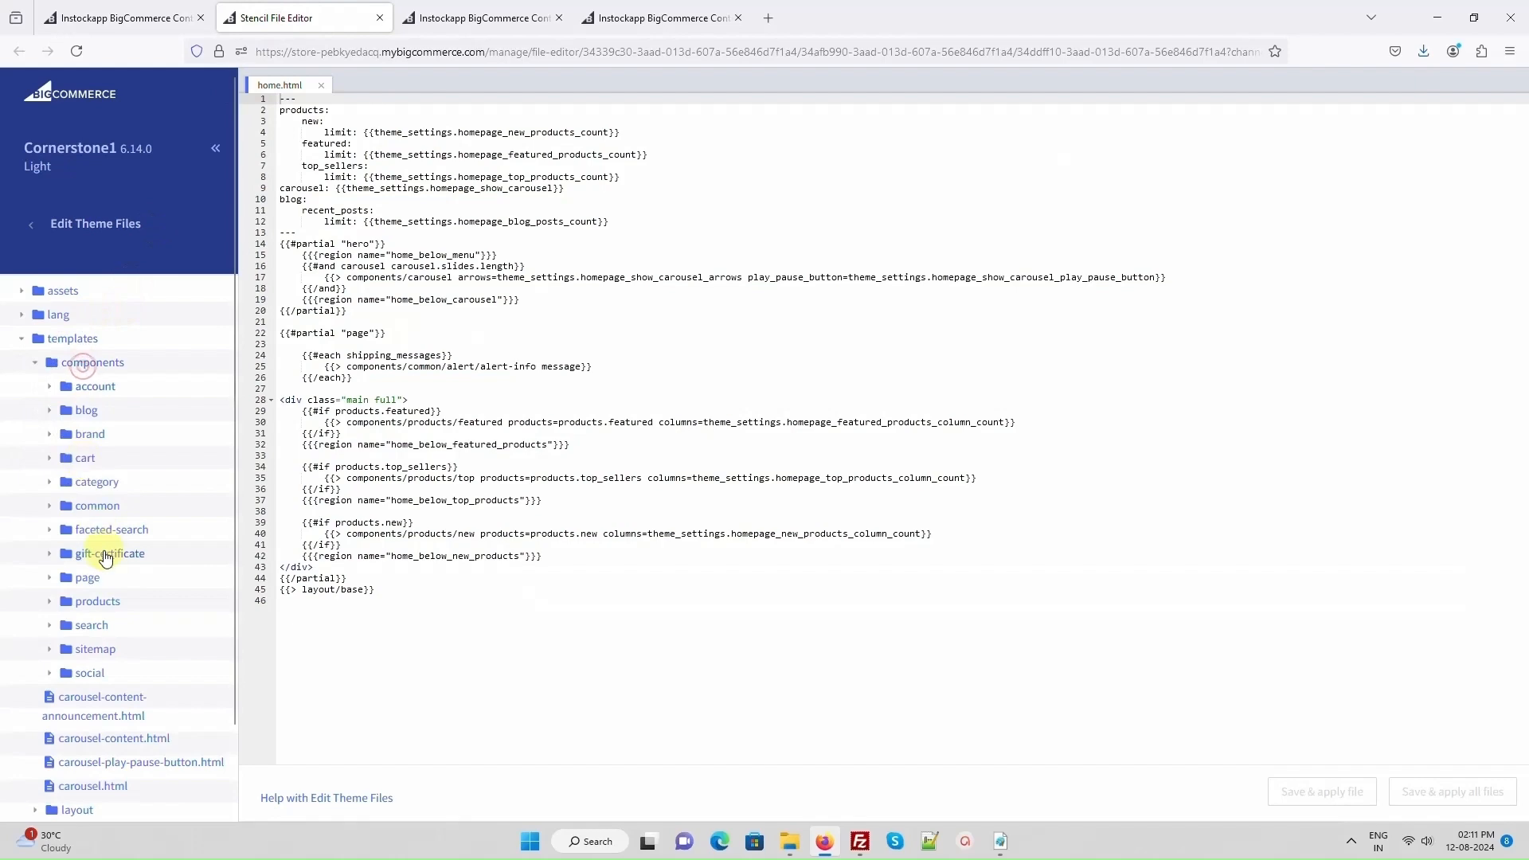
click(97, 602)
scroll(96, 557, down, 3)
click(84, 449)
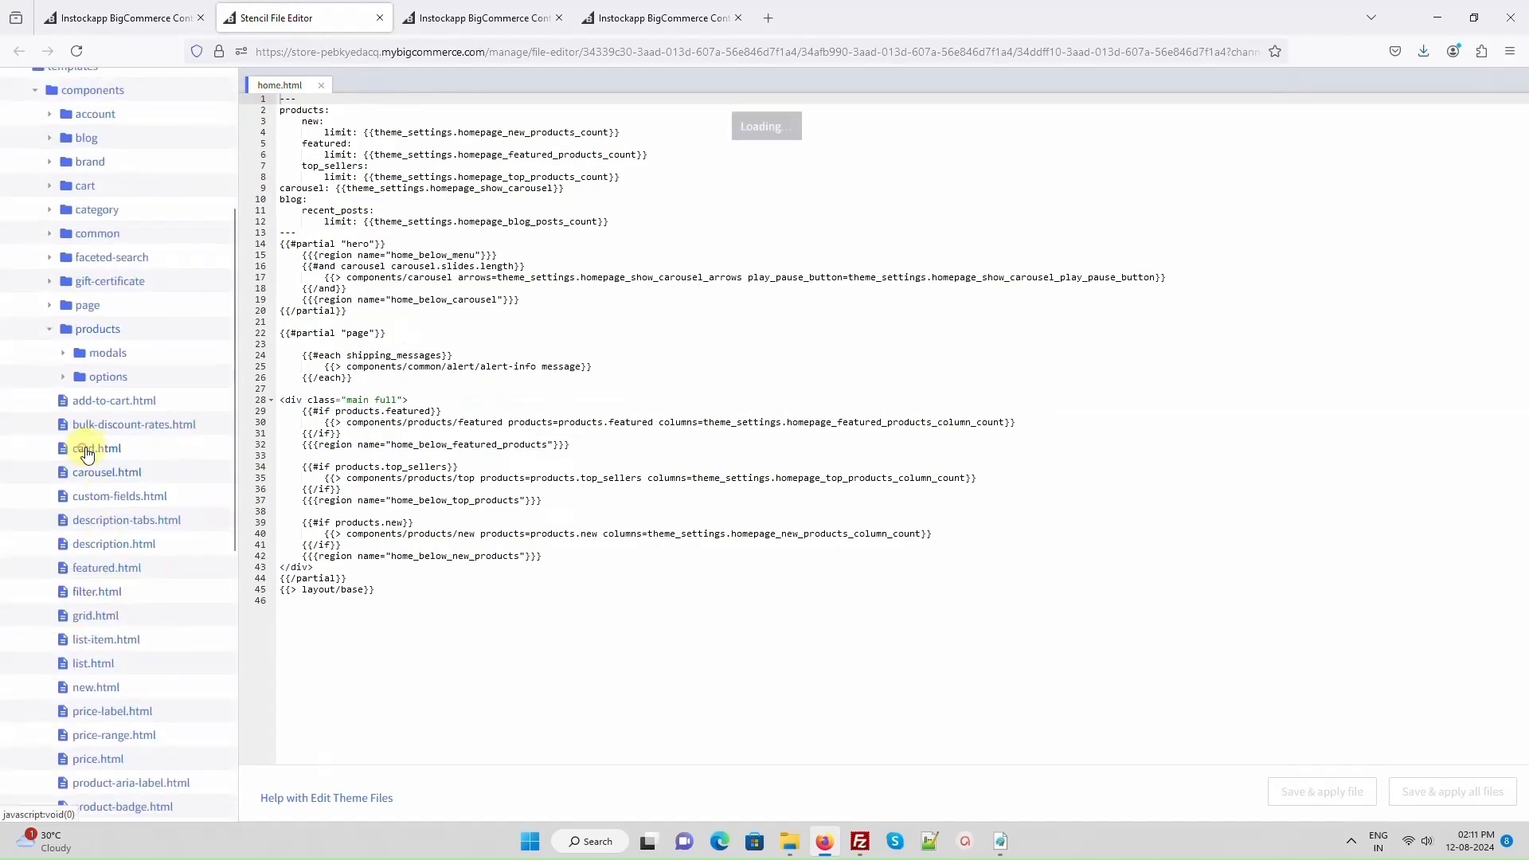
- Find the figcaption block in card.html, paste the copied short code above its closing </div>, and save and apply the file
click(617, 337)
key(ctrl+f)
text(figca)
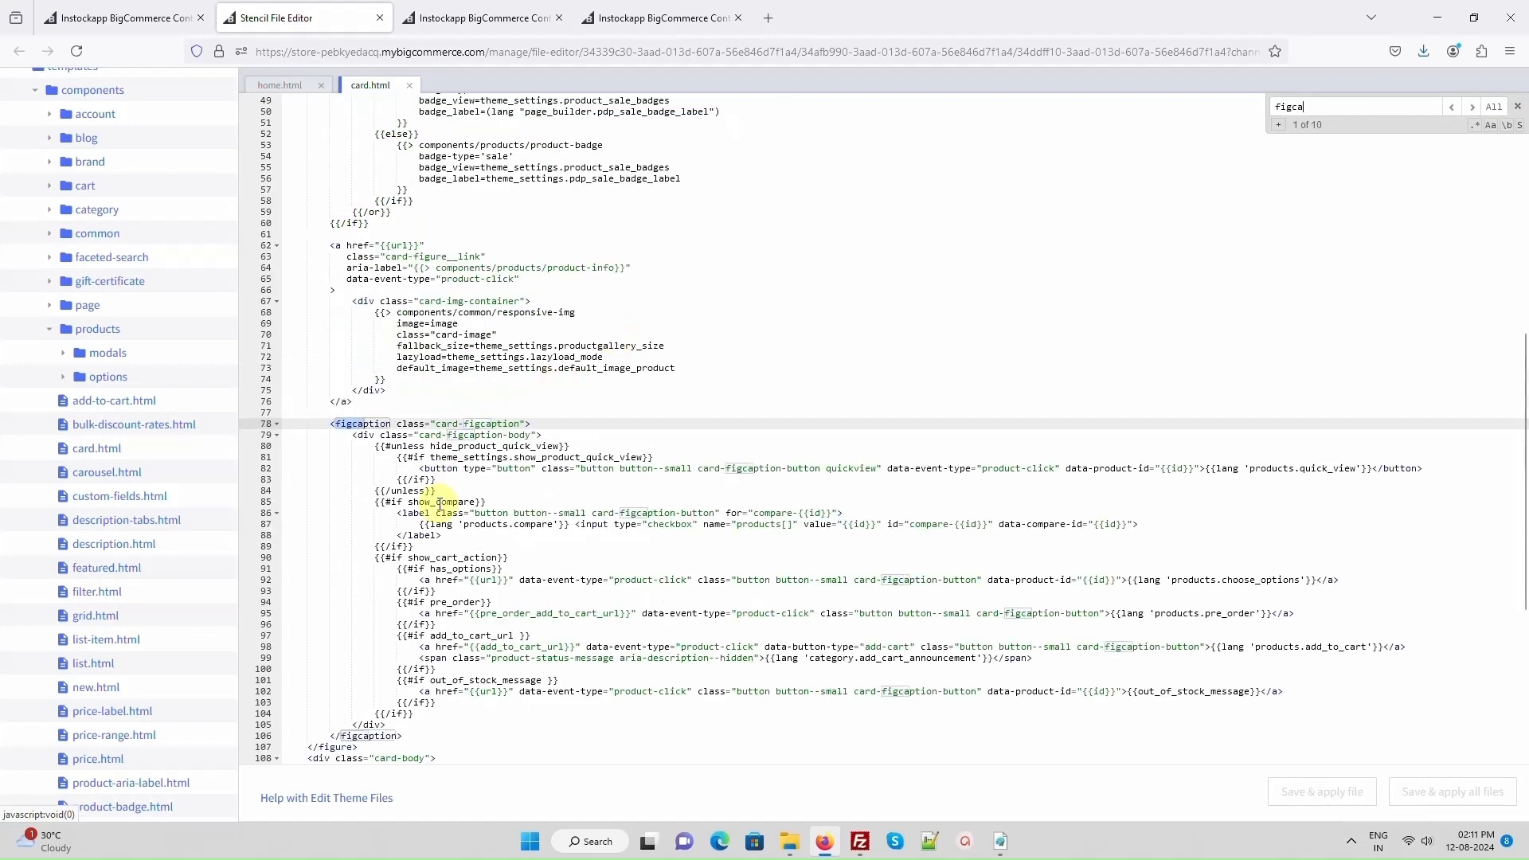
scroll(430, 494, down, 3)
click(433, 617)
key(ctrl+v)
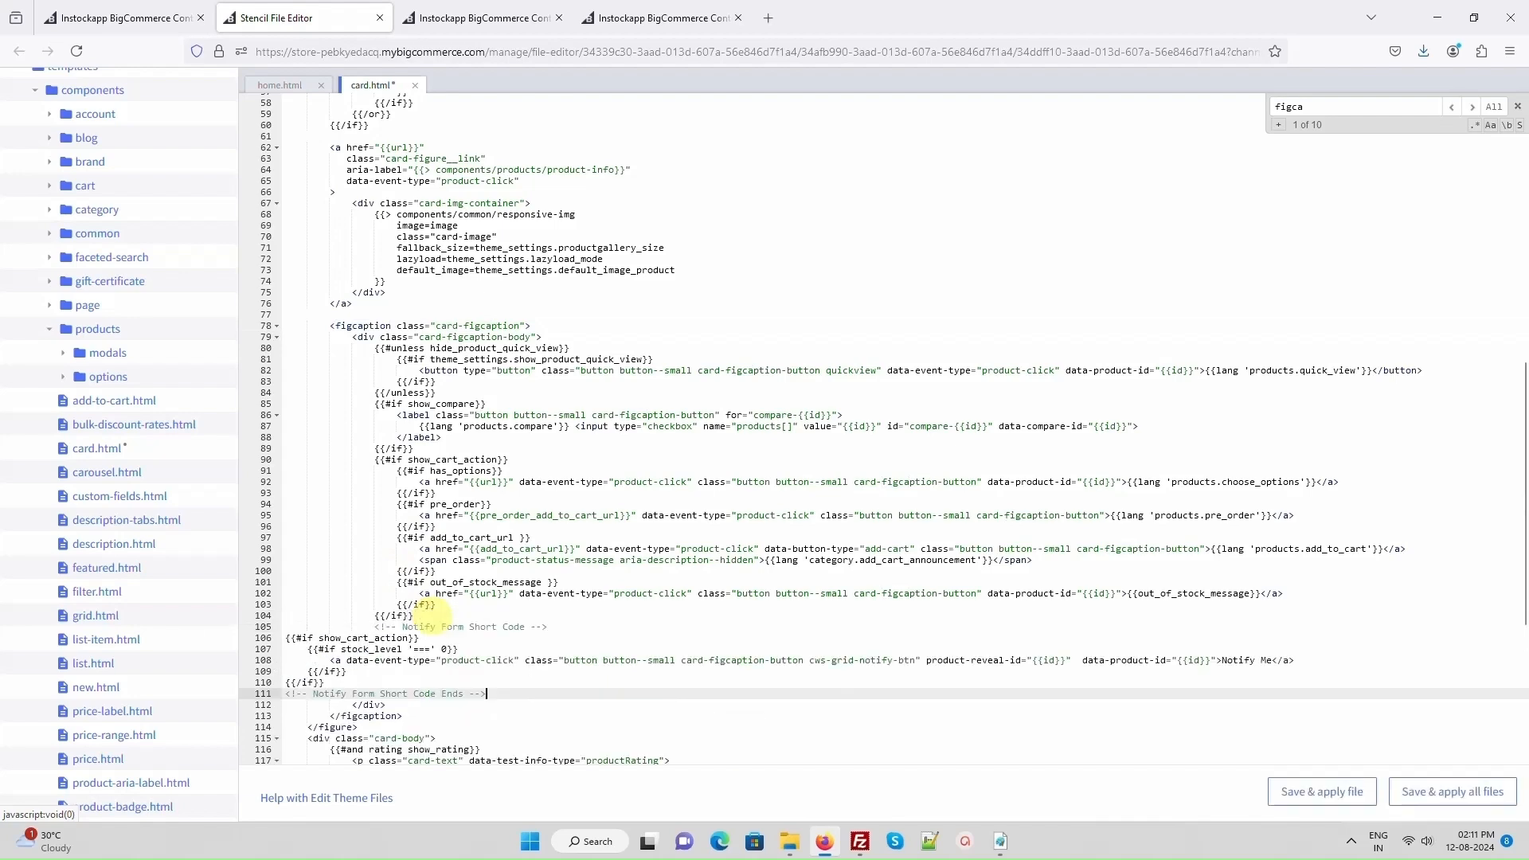
click(1306, 791)
click(870, 193)
- Return to the app instructions and view the example for the Stock level display setting
click(103, 26)
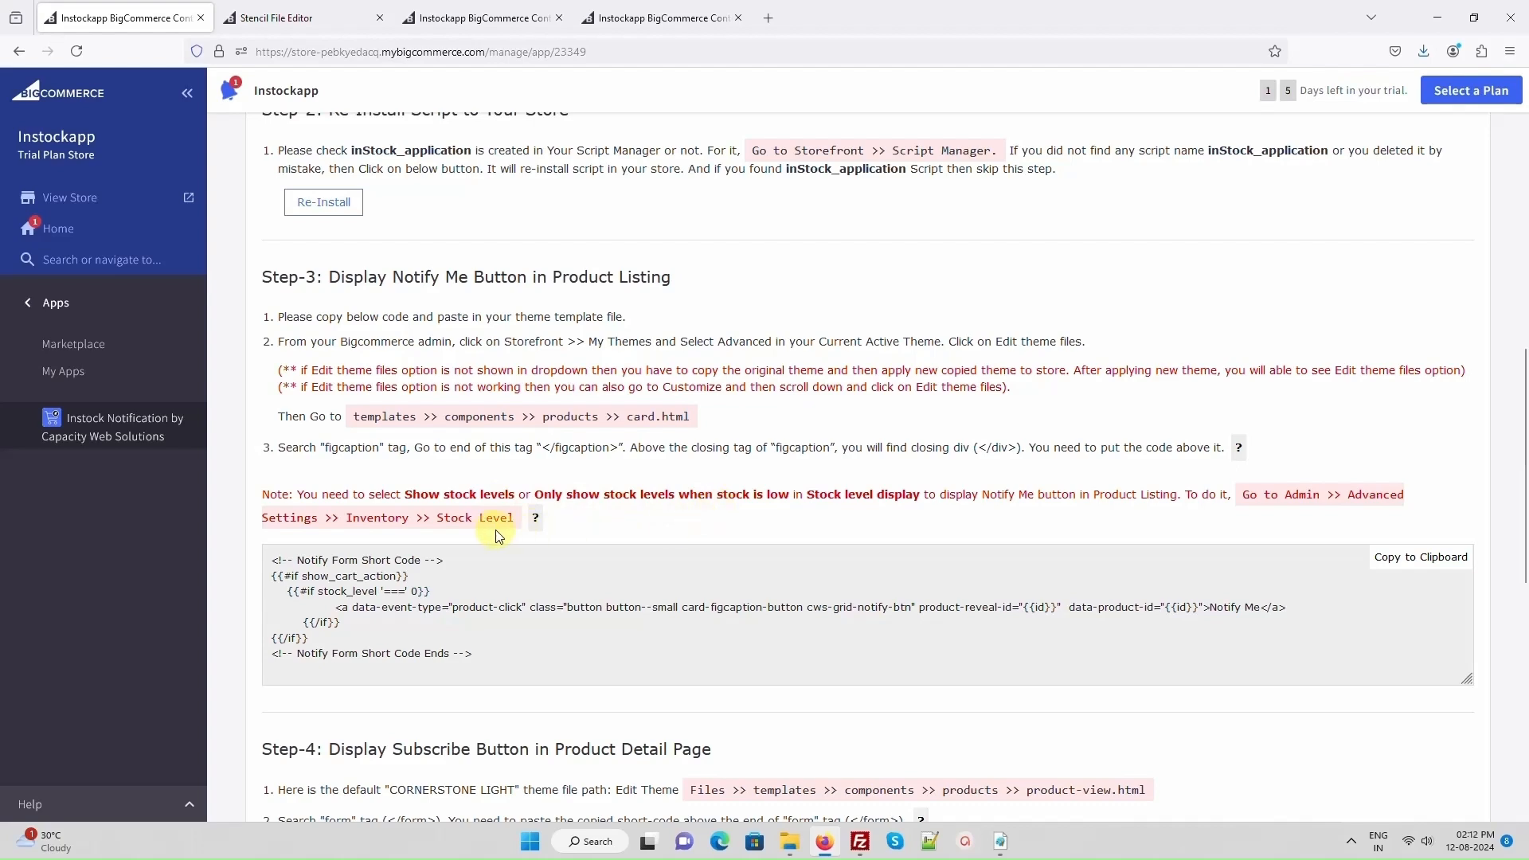
click(535, 518)
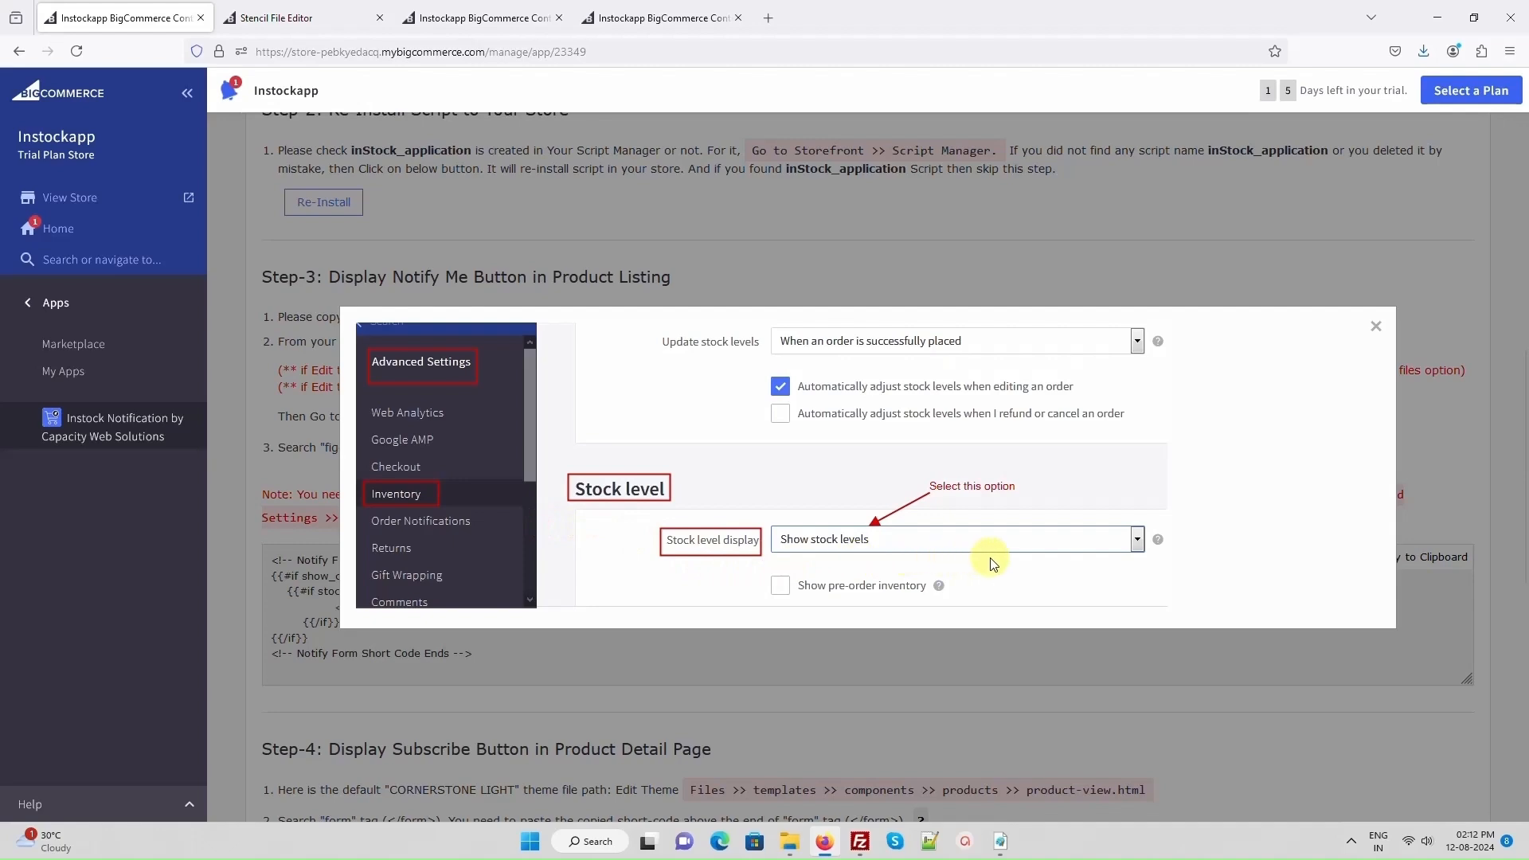
click(1377, 326)
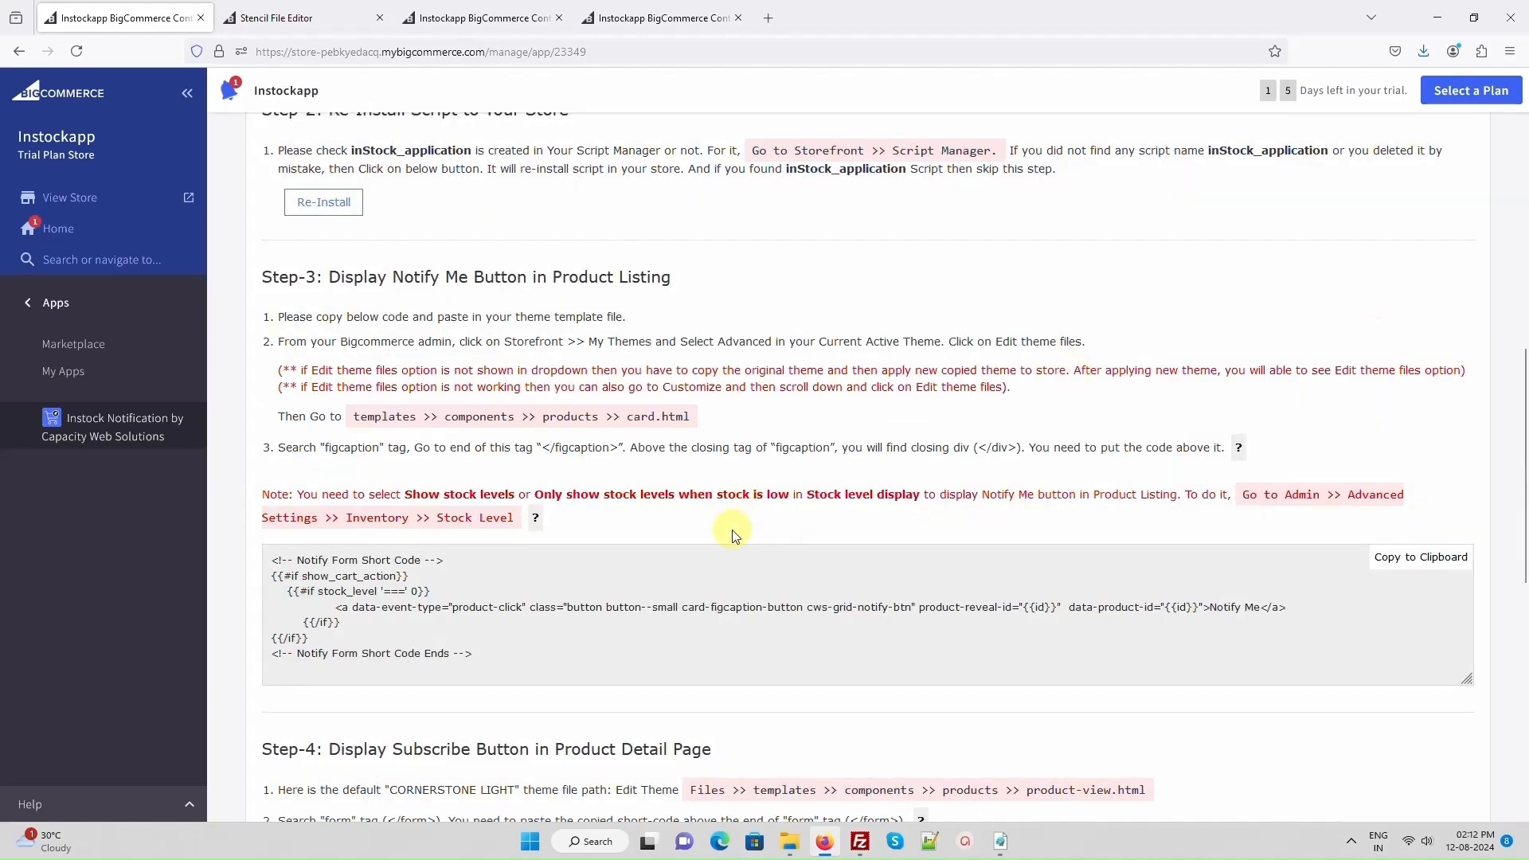
- View the placement example for the Step-4 product detail short code and copy that code
scroll(734, 535, down, 4)
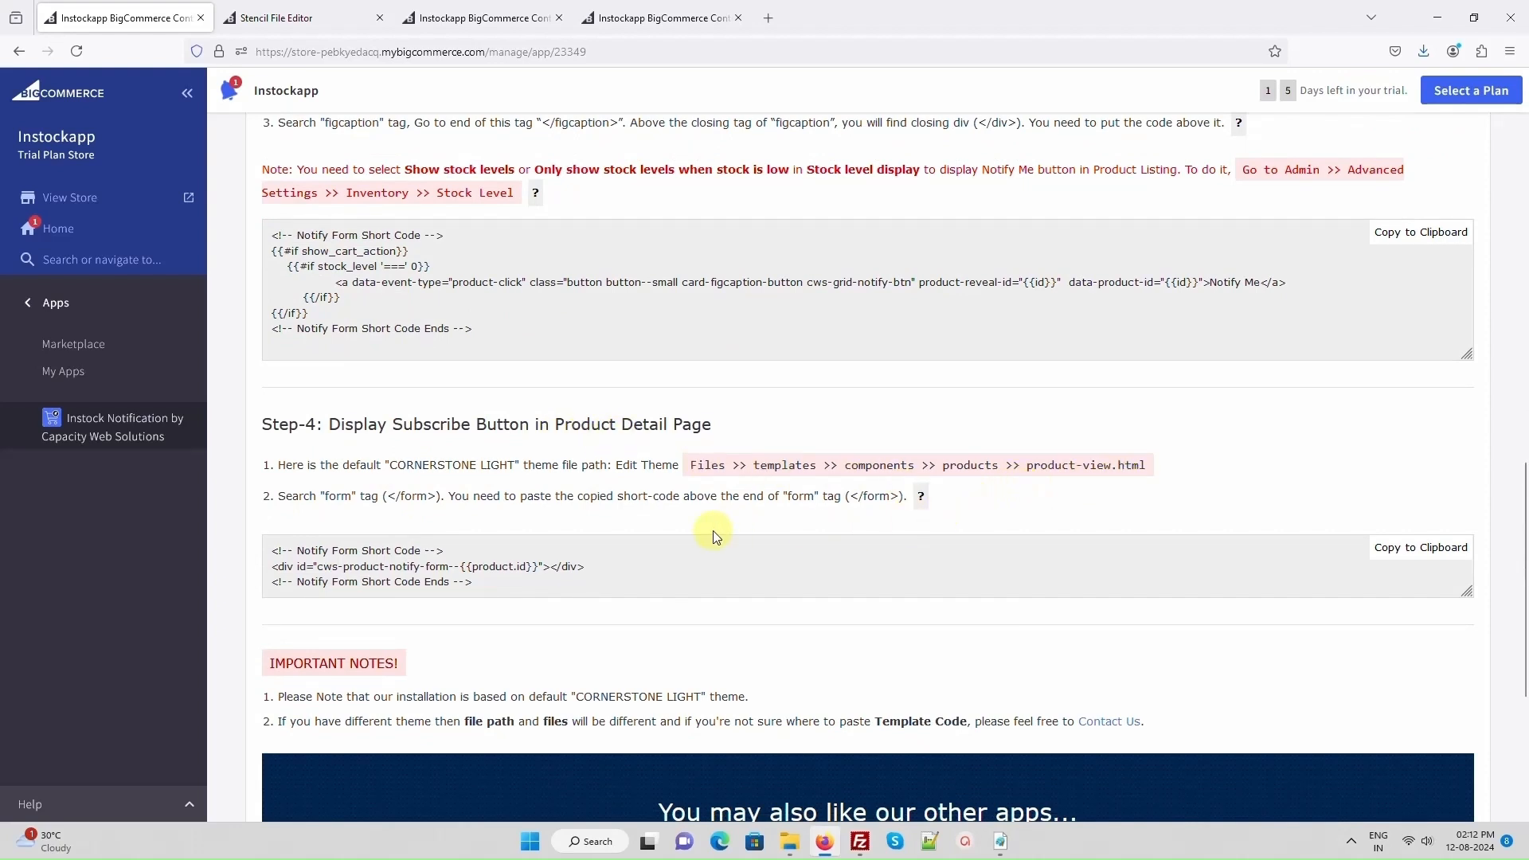
click(920, 497)
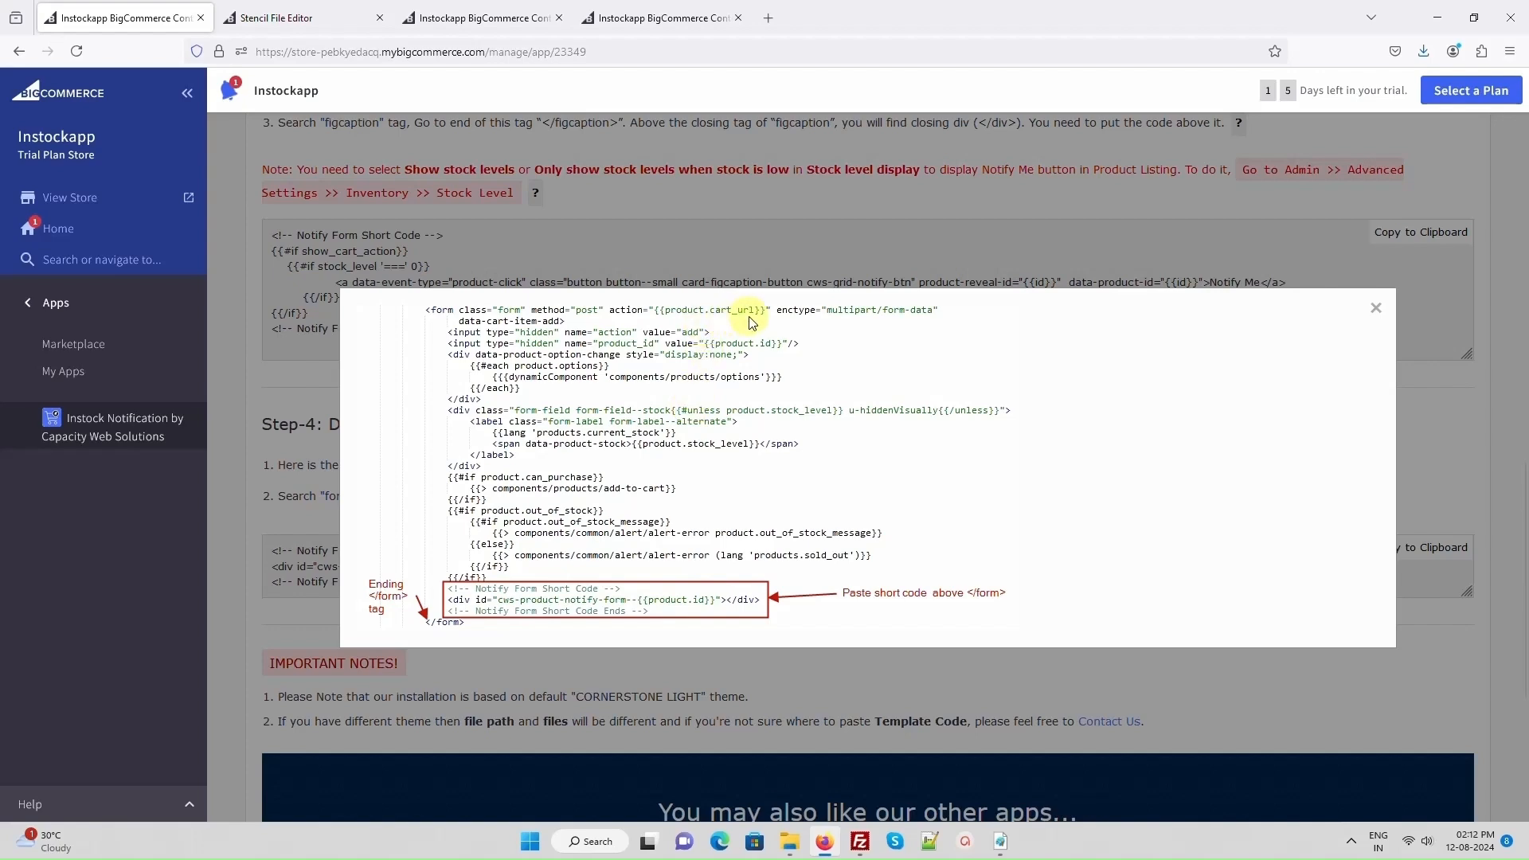
click(1376, 308)
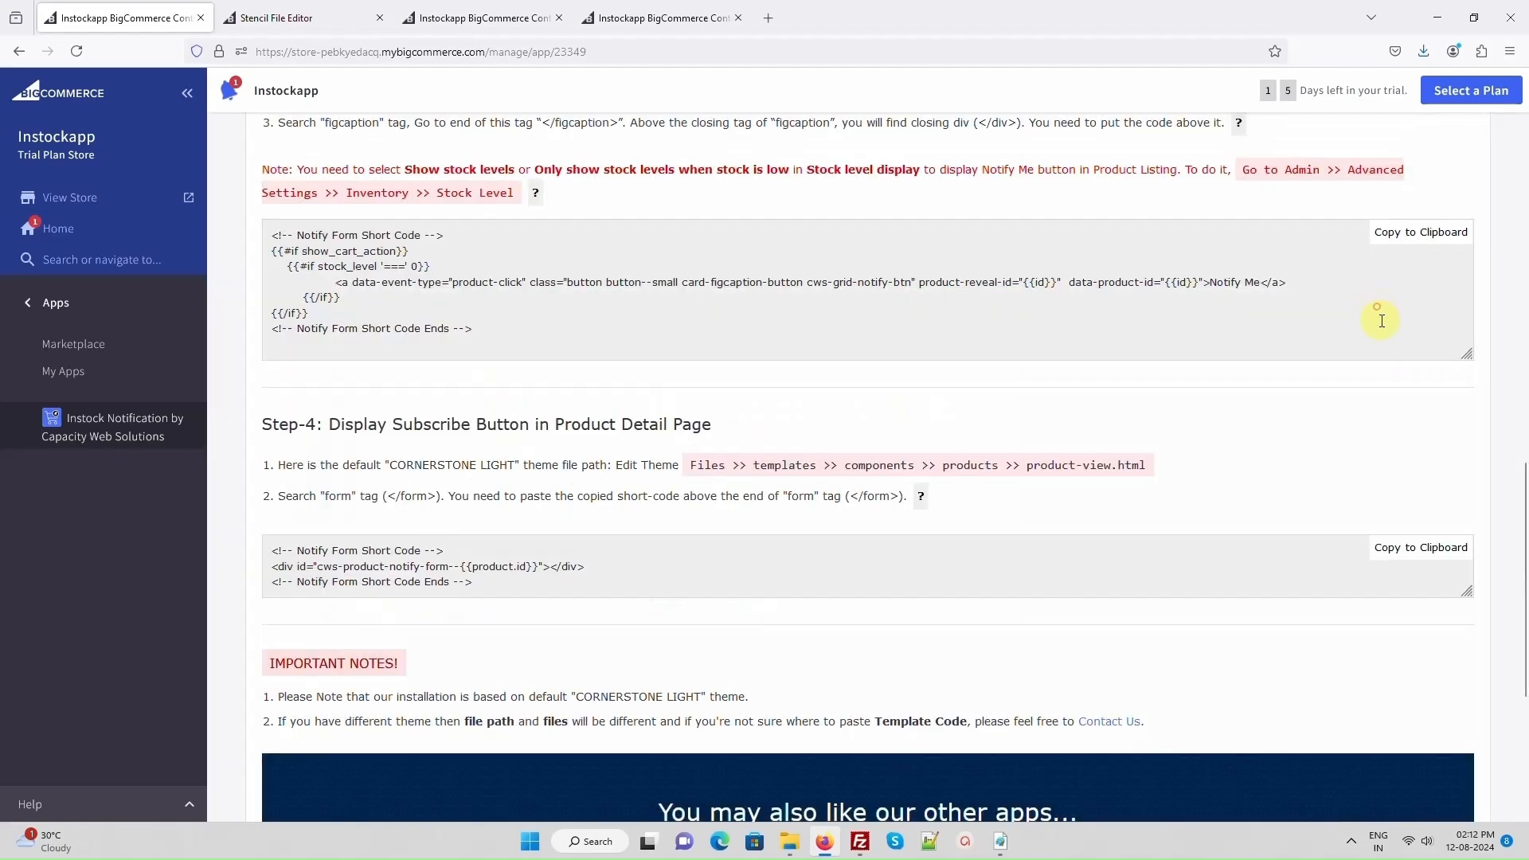
click(1420, 547)
- Open templates/components/products/product-view.html in the Stencil File Editor
click(279, 18)
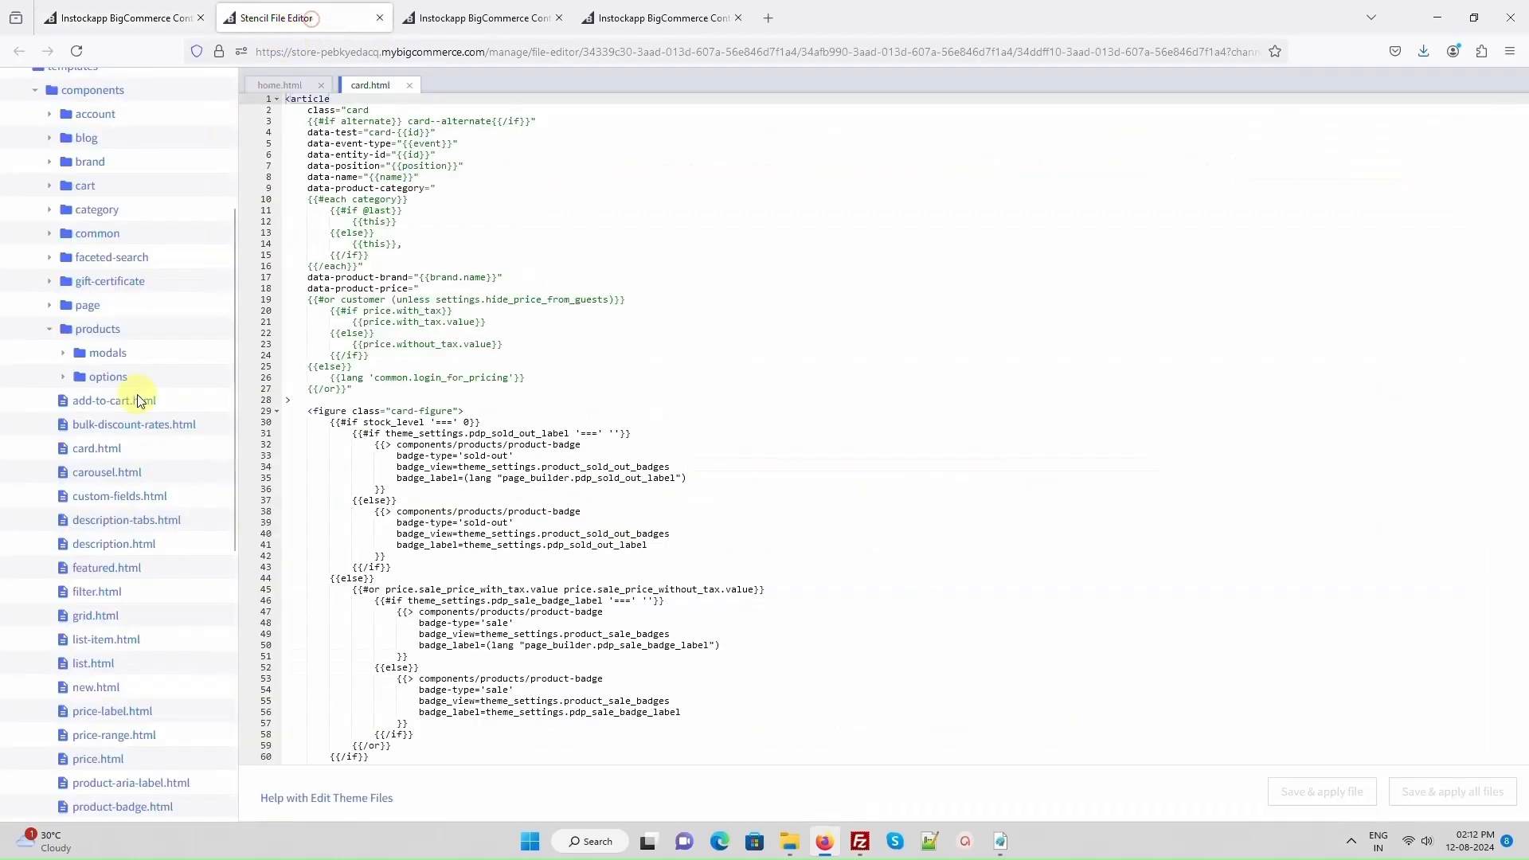
scroll(112, 510, down, 5)
click(116, 500)
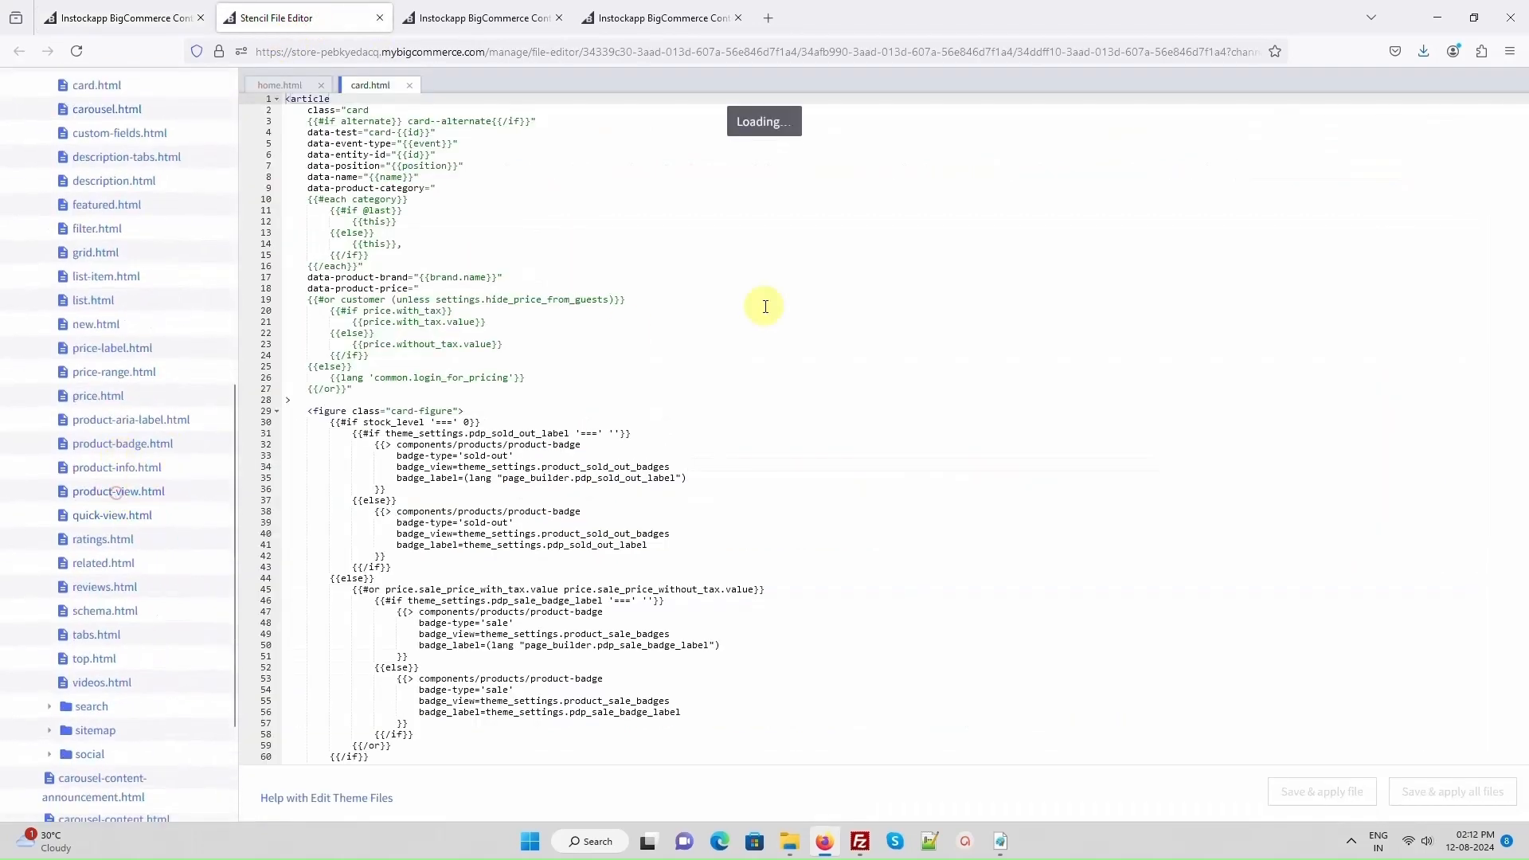
- Locate the cart form by searching for "cart_", paste the copied short code above </form>, and save and apply product-view.html
click(836, 294)
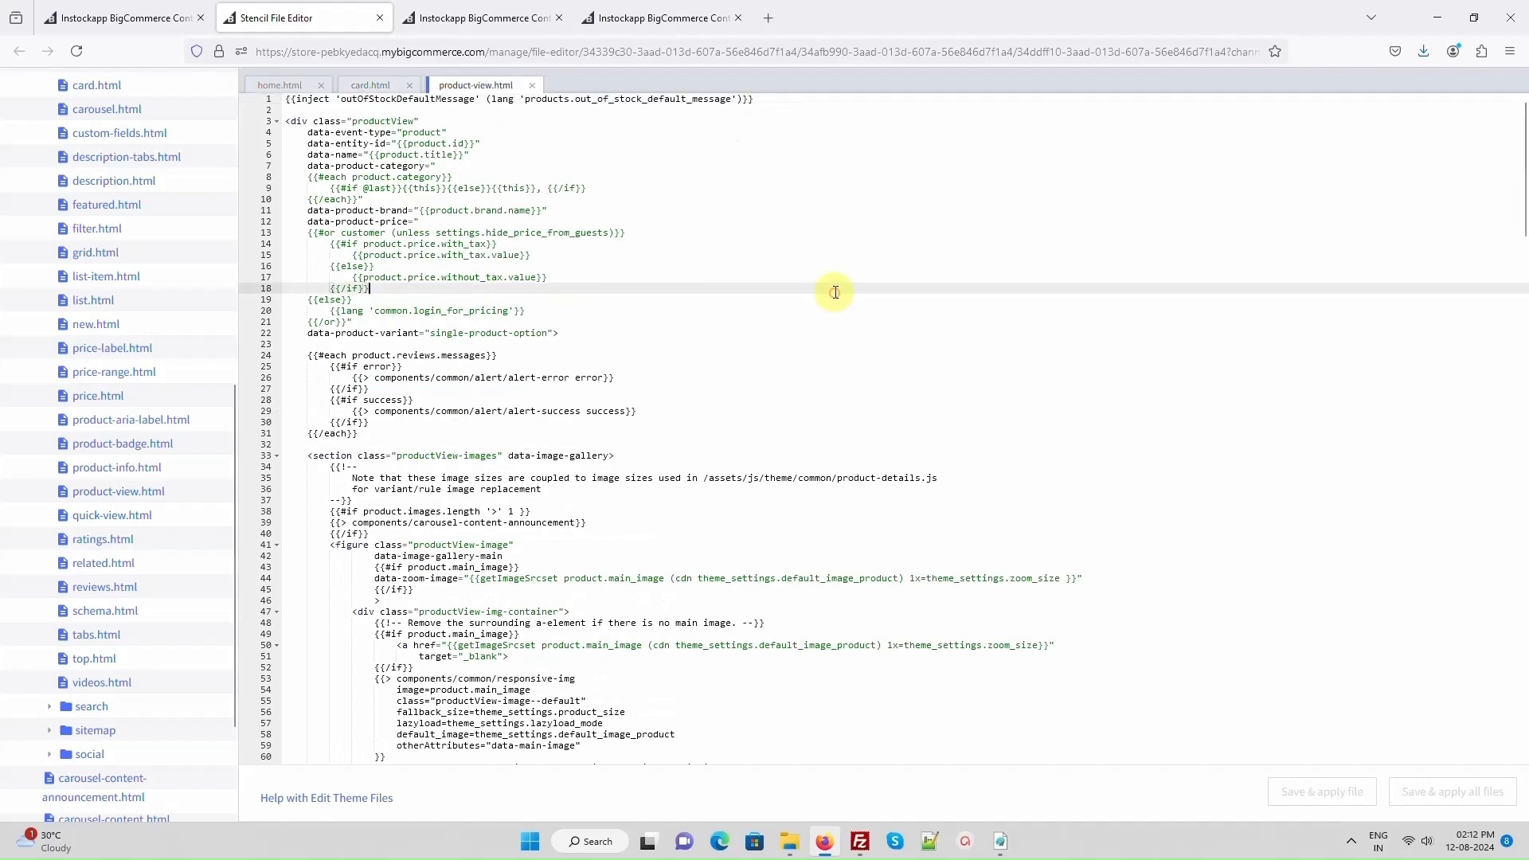
key(ctrl+f)
text(cart_)
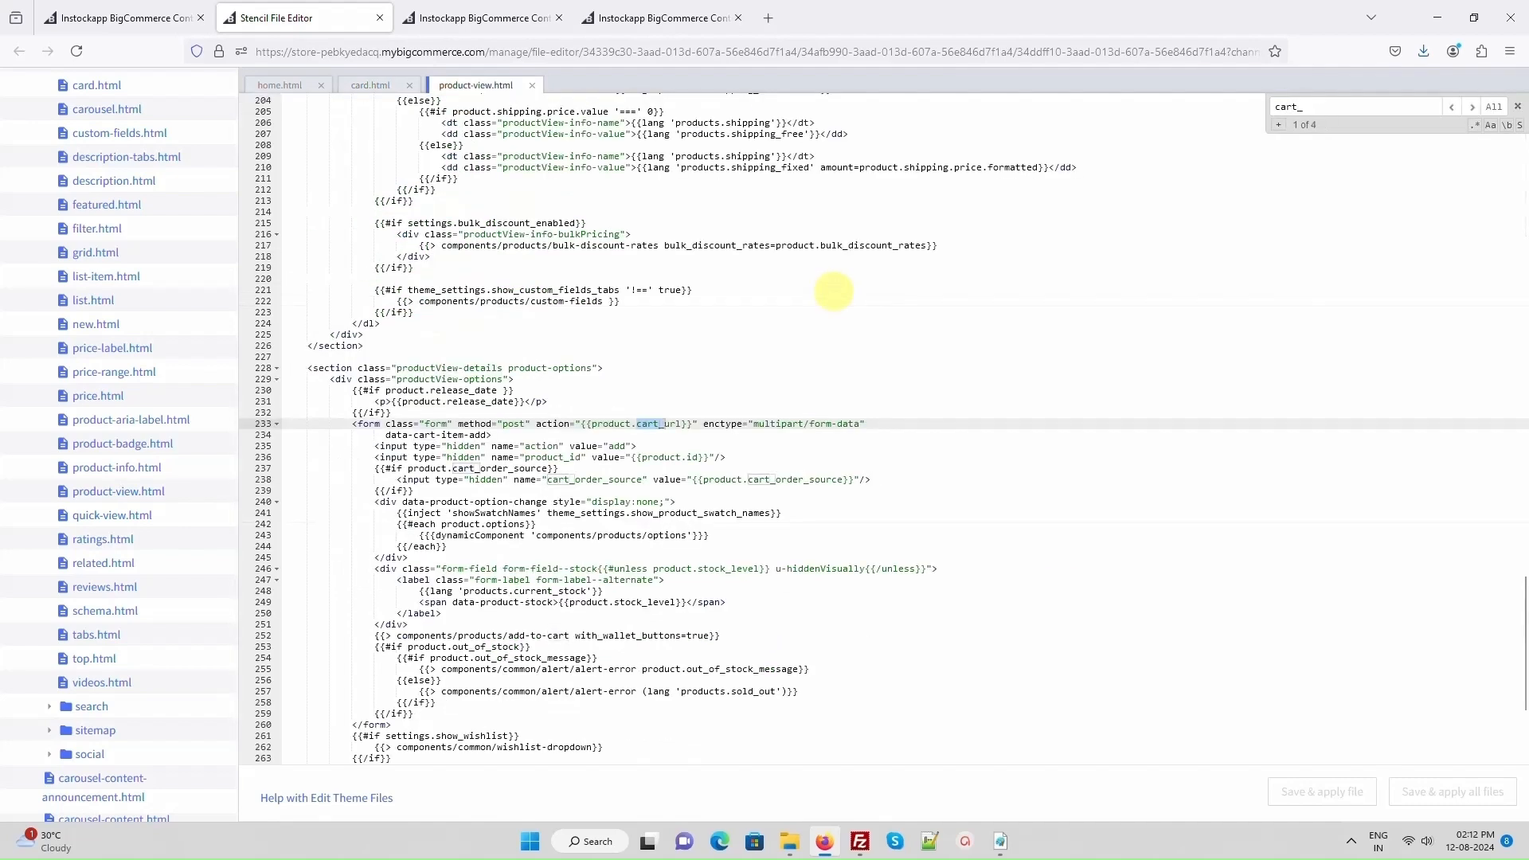
scroll(673, 453, down, 3)
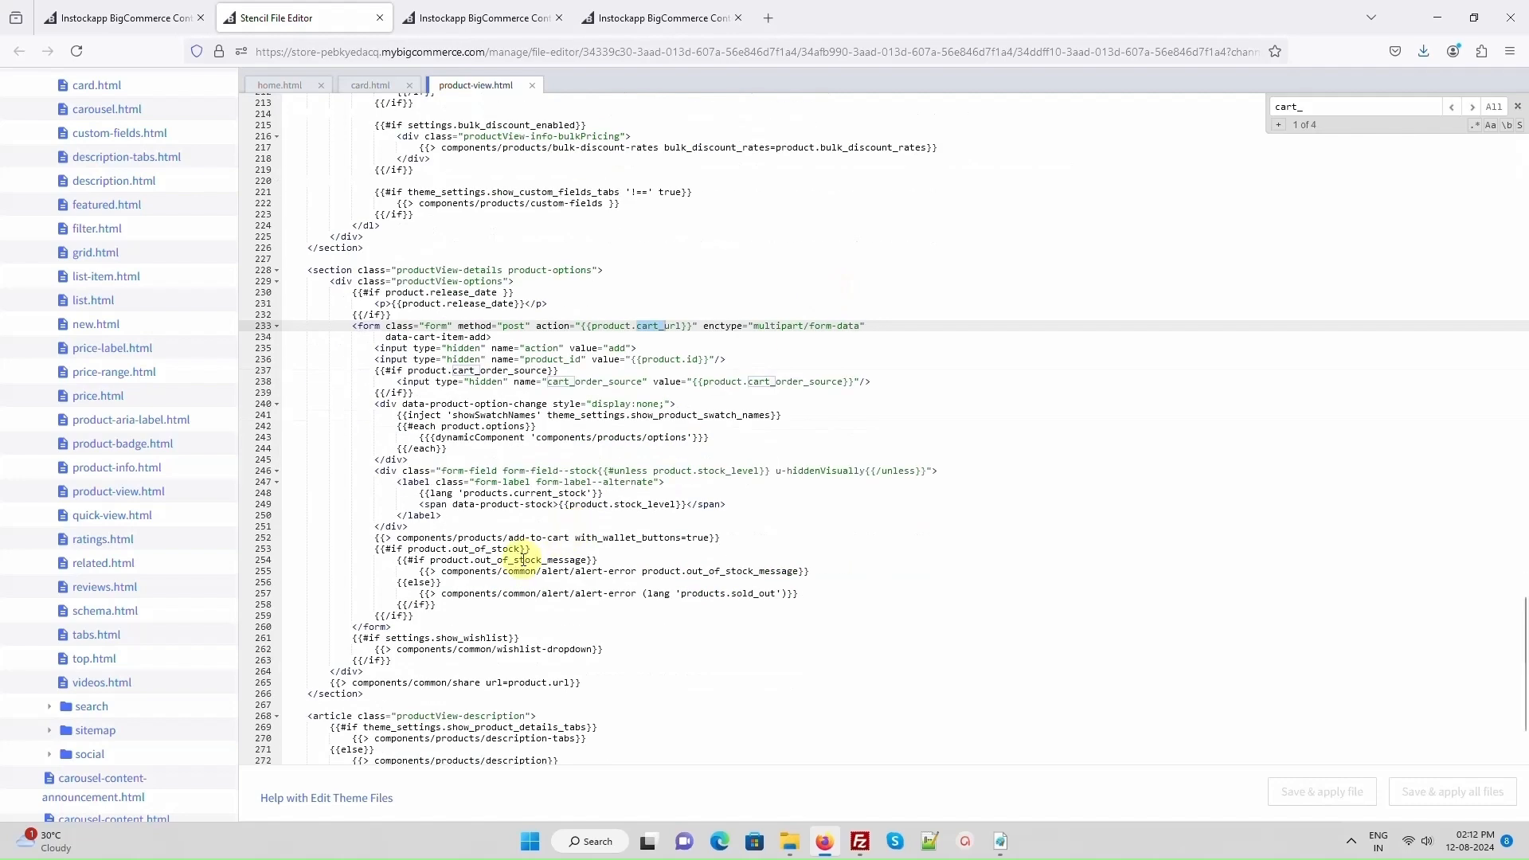
click(448, 620)
text(<!-- Notify Form Short Code --> <div id="cws-product-notify-form--{{product.id}}"></div> <!-- Notify Form Short Code Ends -->)
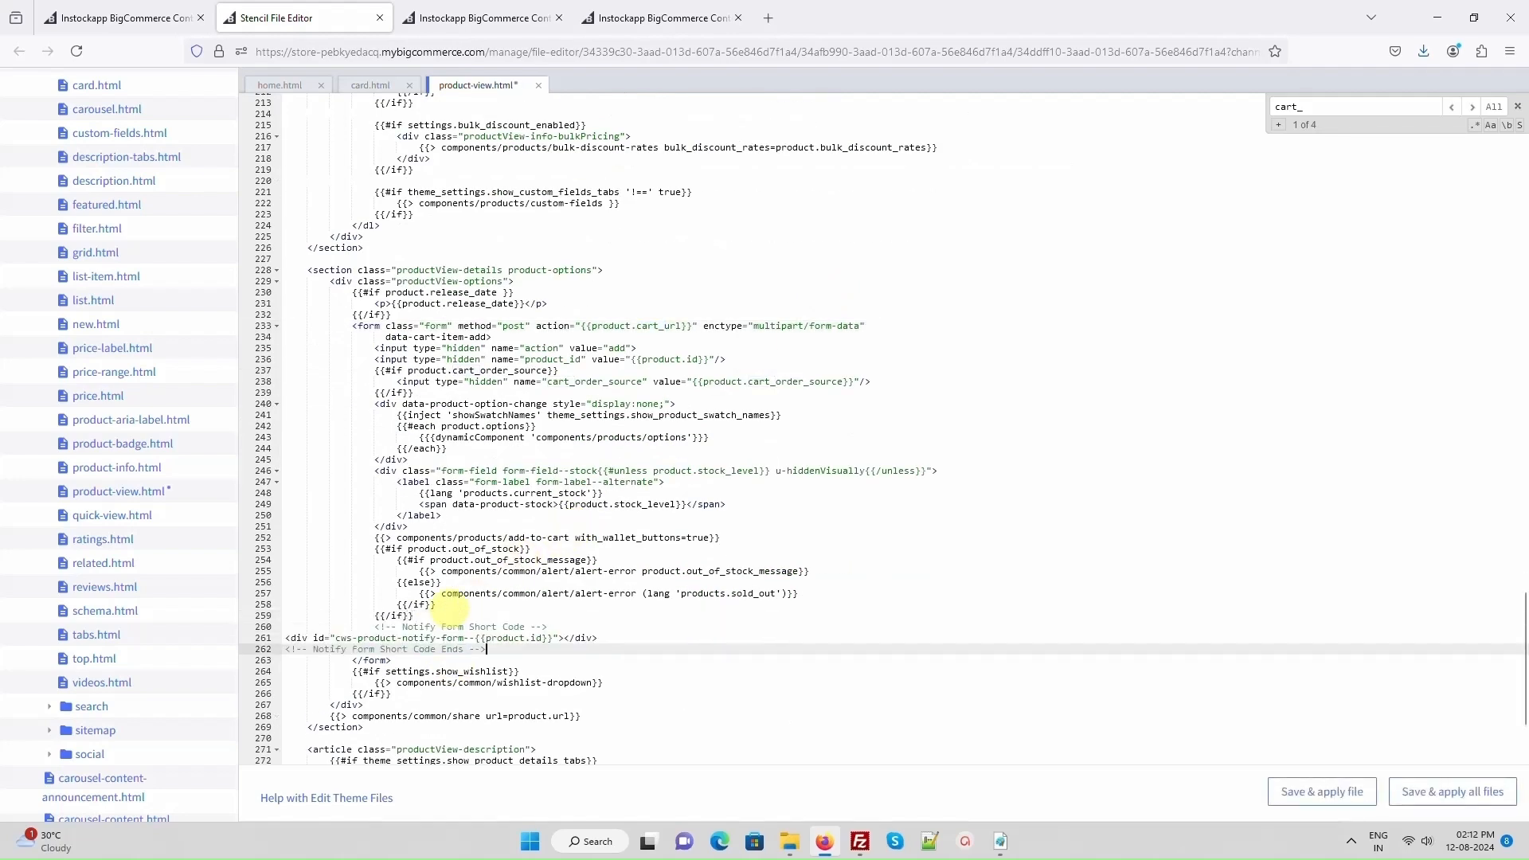
click(1301, 790)
click(874, 200)
- Return to the InStock Notification app and check its Notified Products and Customer Notifications lists
click(139, 26)
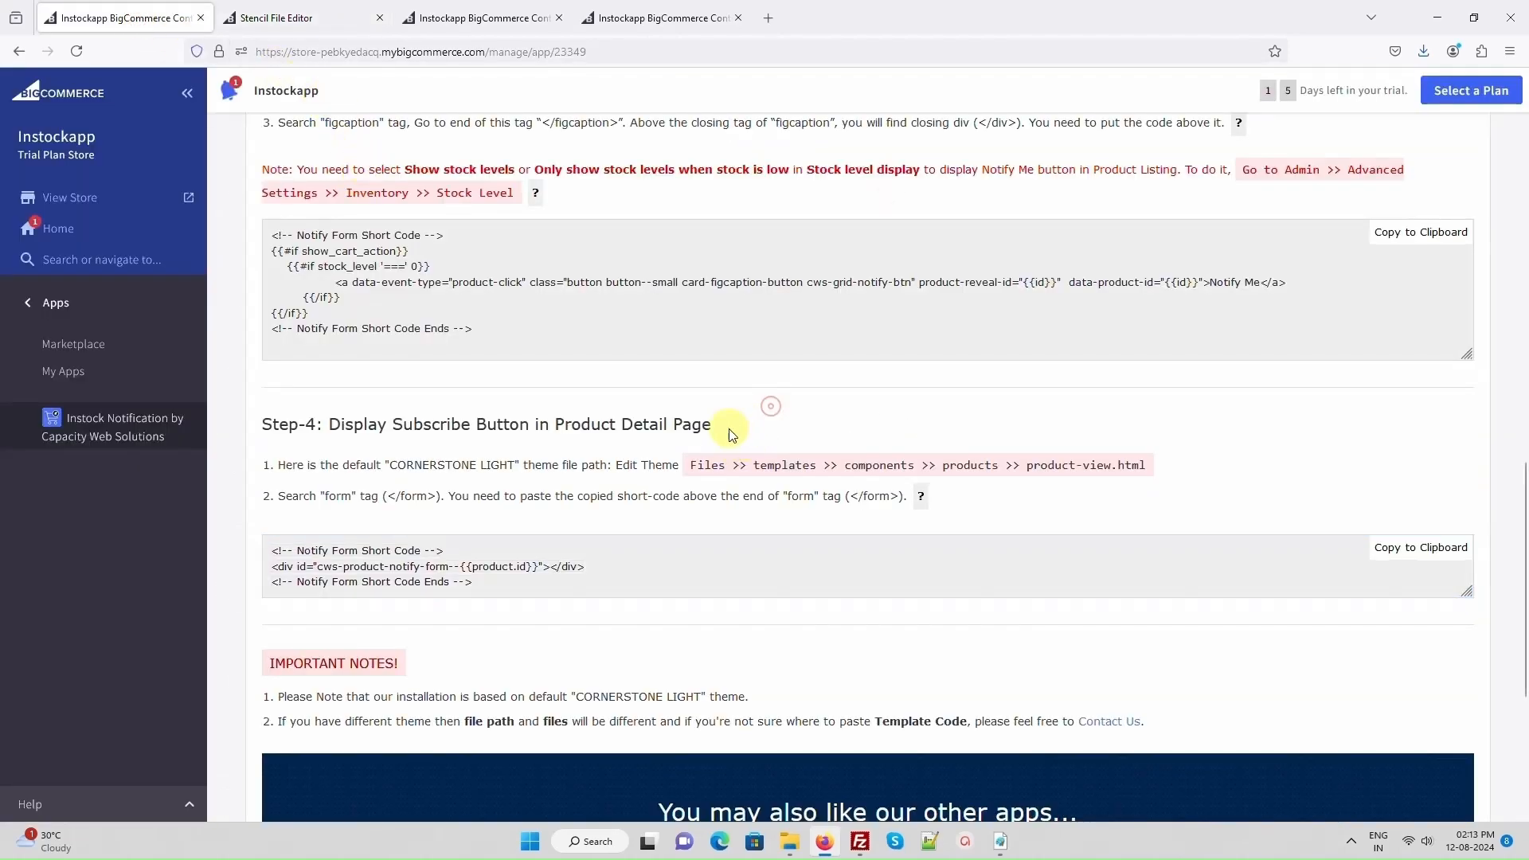
scroll(771, 415, up, 15)
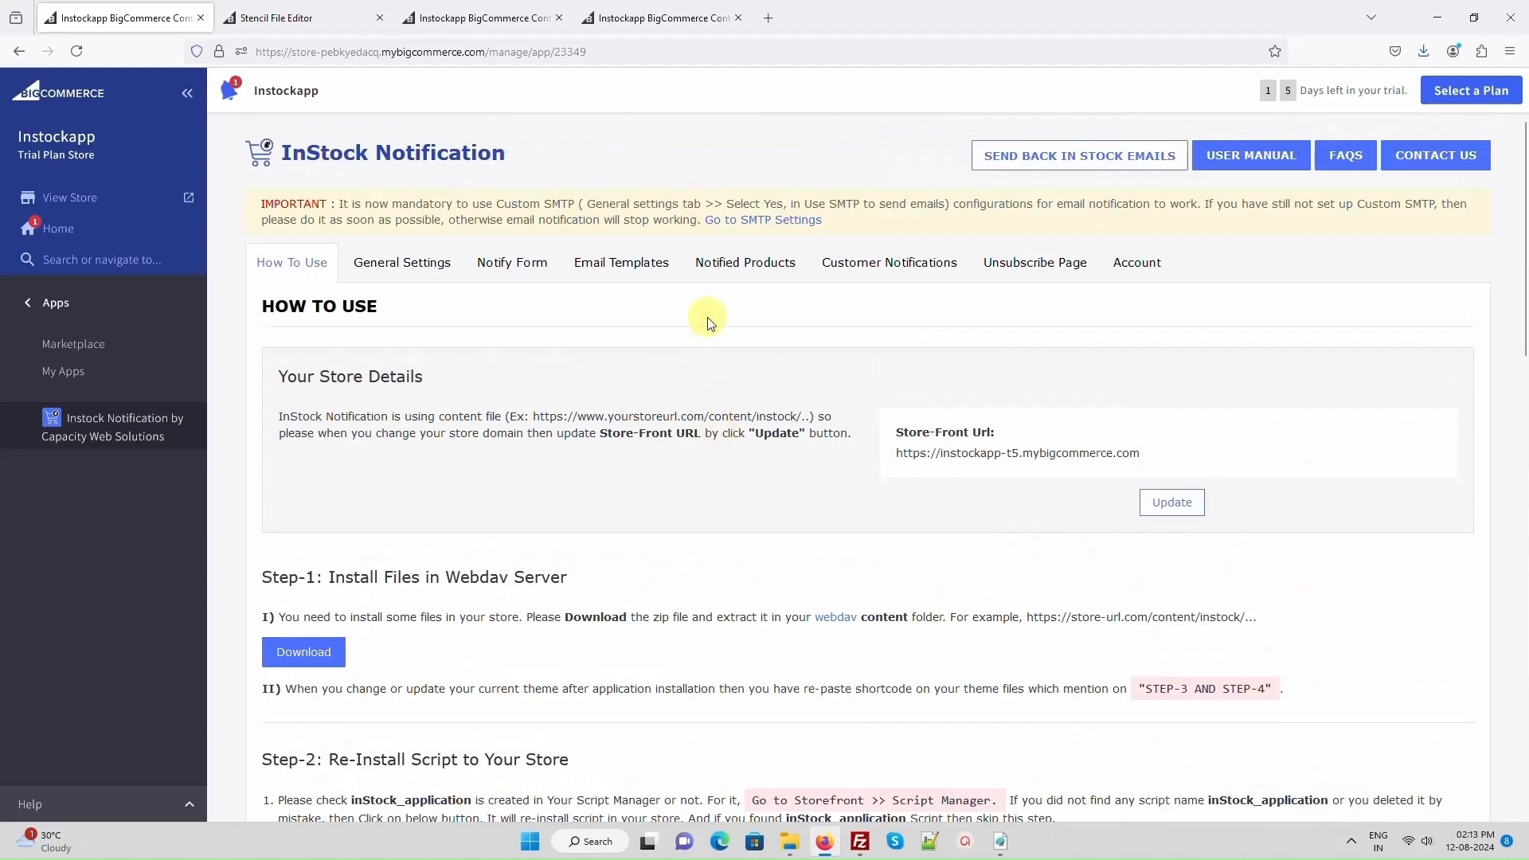
click(735, 271)
click(868, 258)
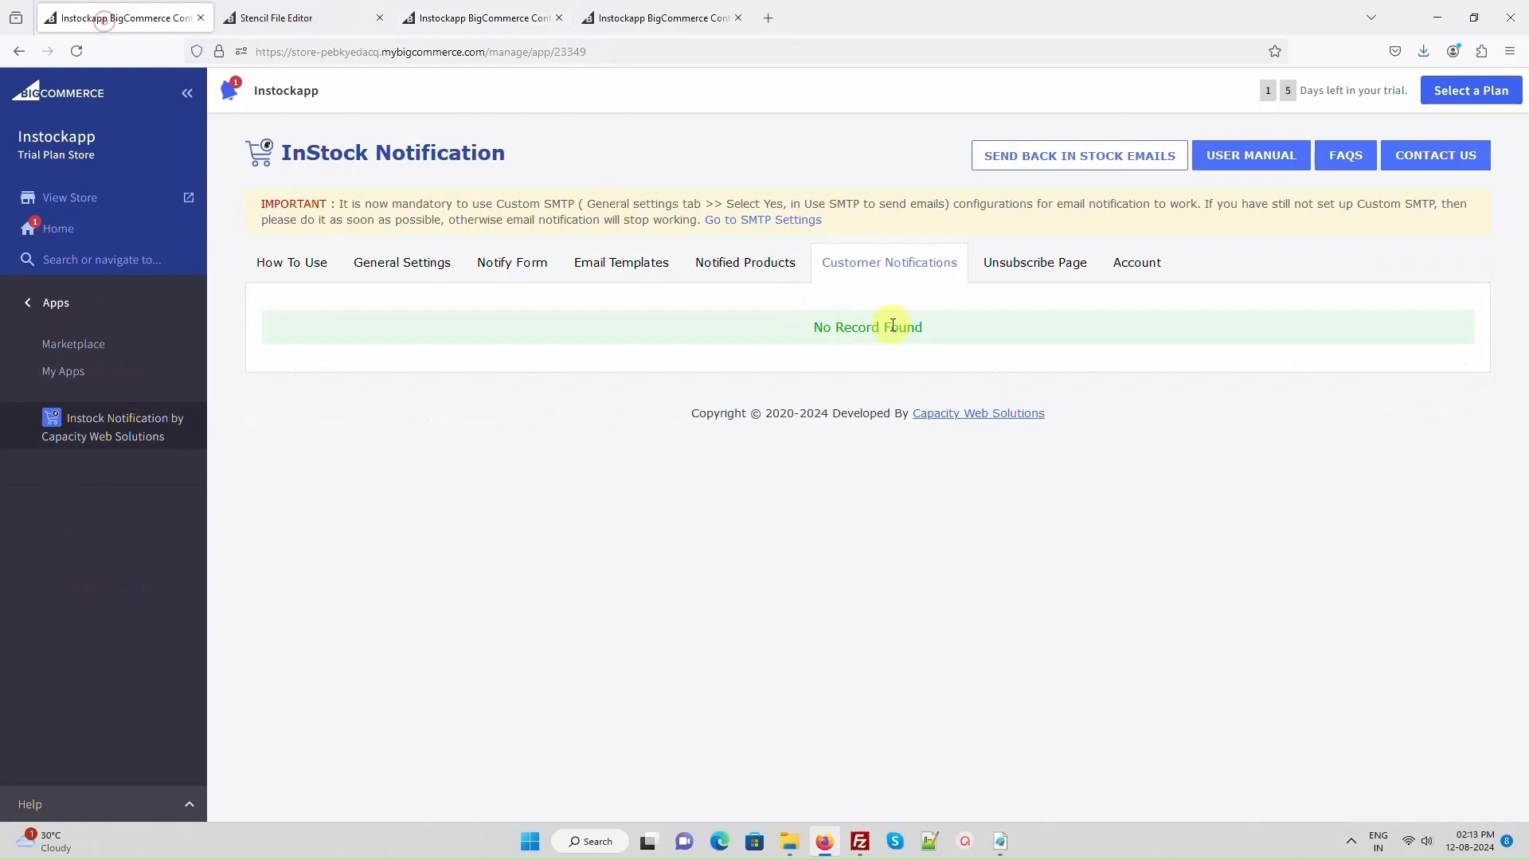
- Turn on product-level inventory tracking for [Sample] Smith Journal 13 and save the product
click(678, 18)
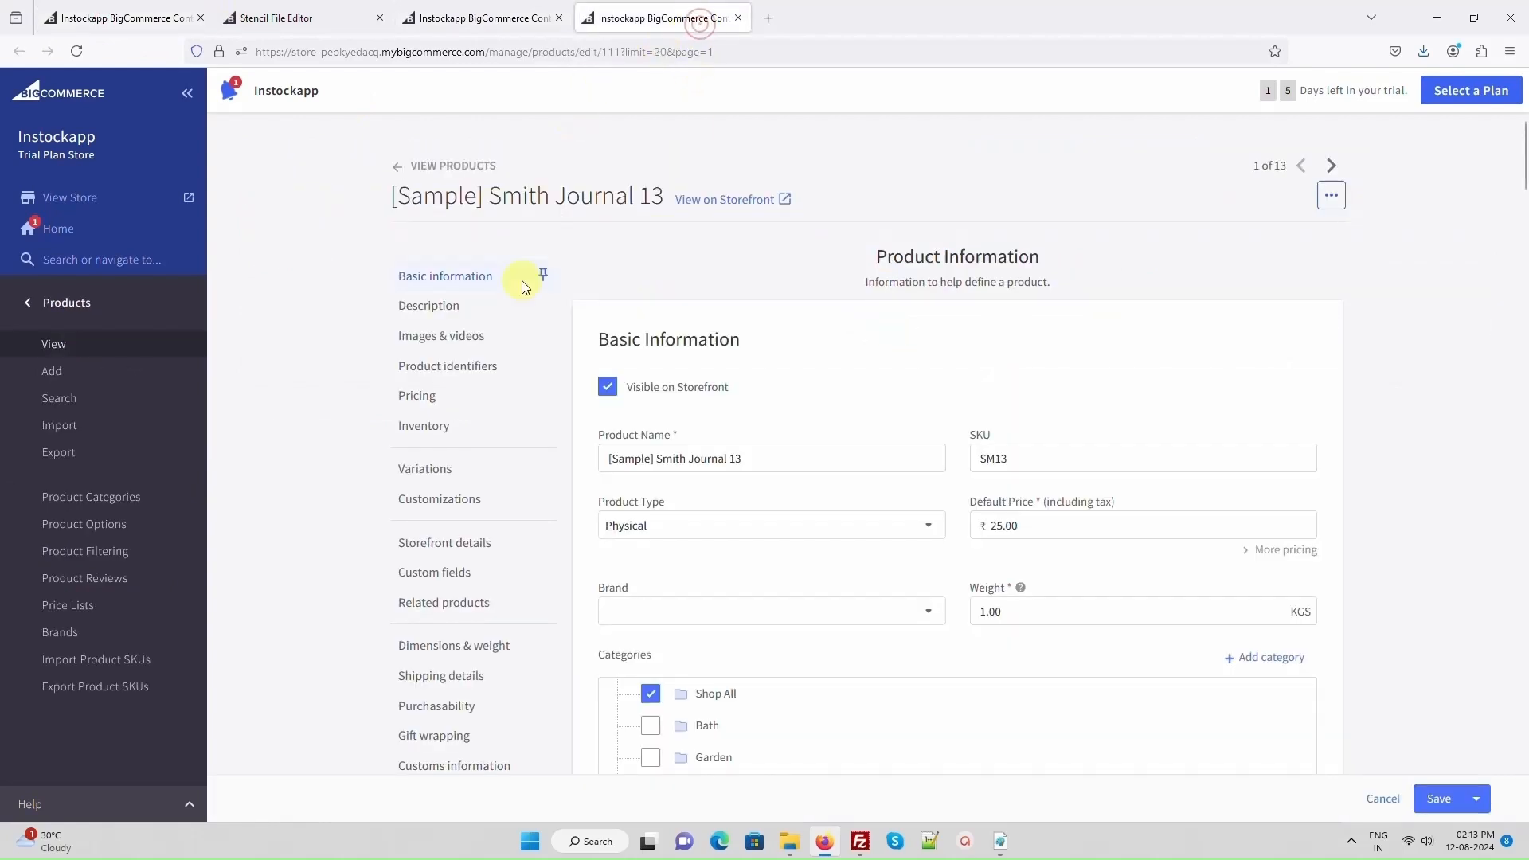
click(428, 436)
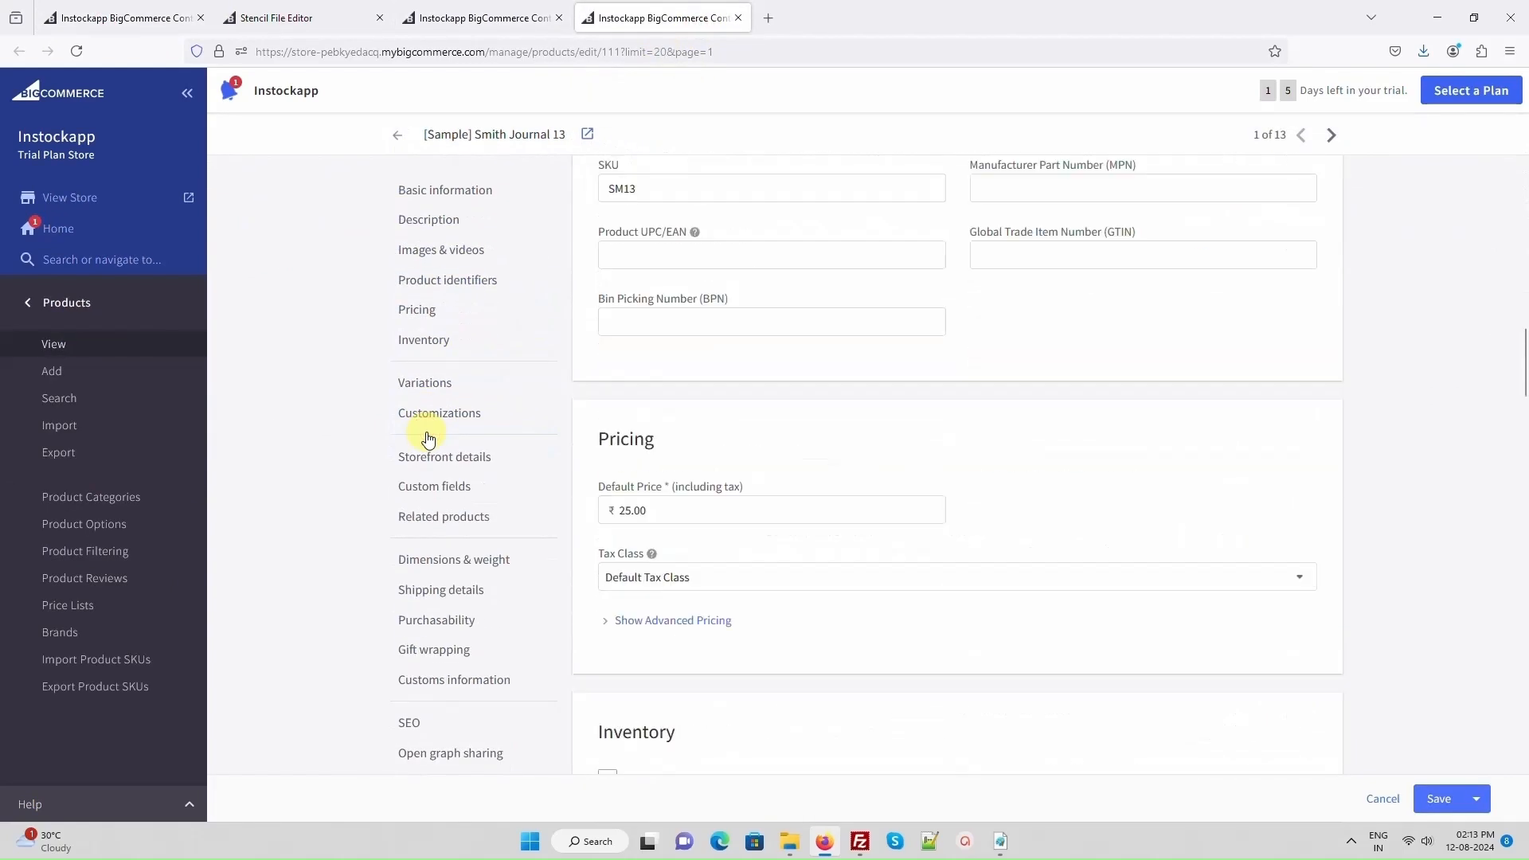
click(608, 242)
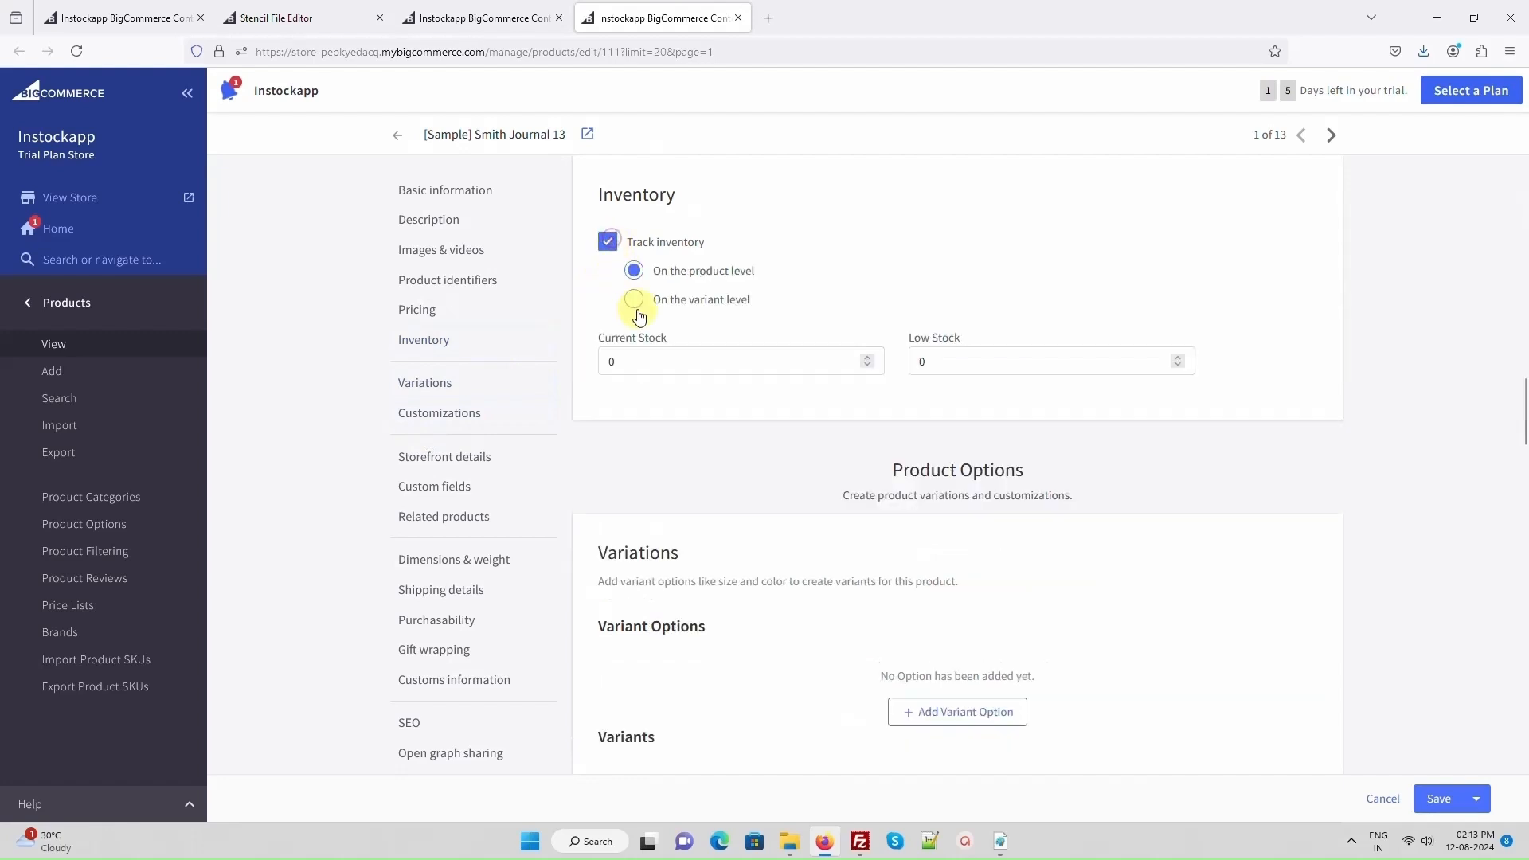
click(1437, 798)
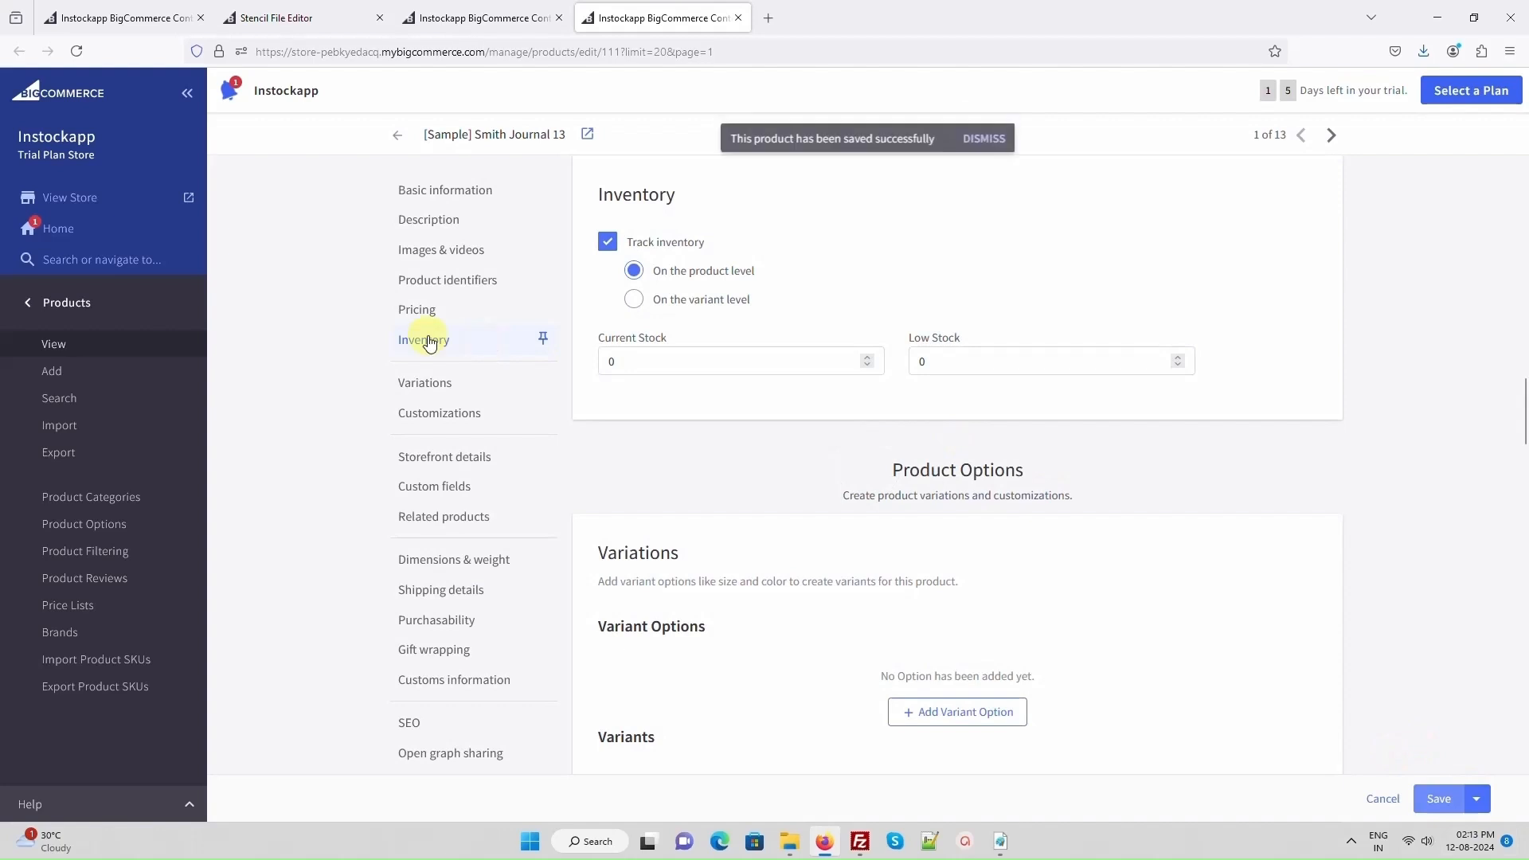
- Open the storefront from the store admin and go to the Shop All category
click(170, 197)
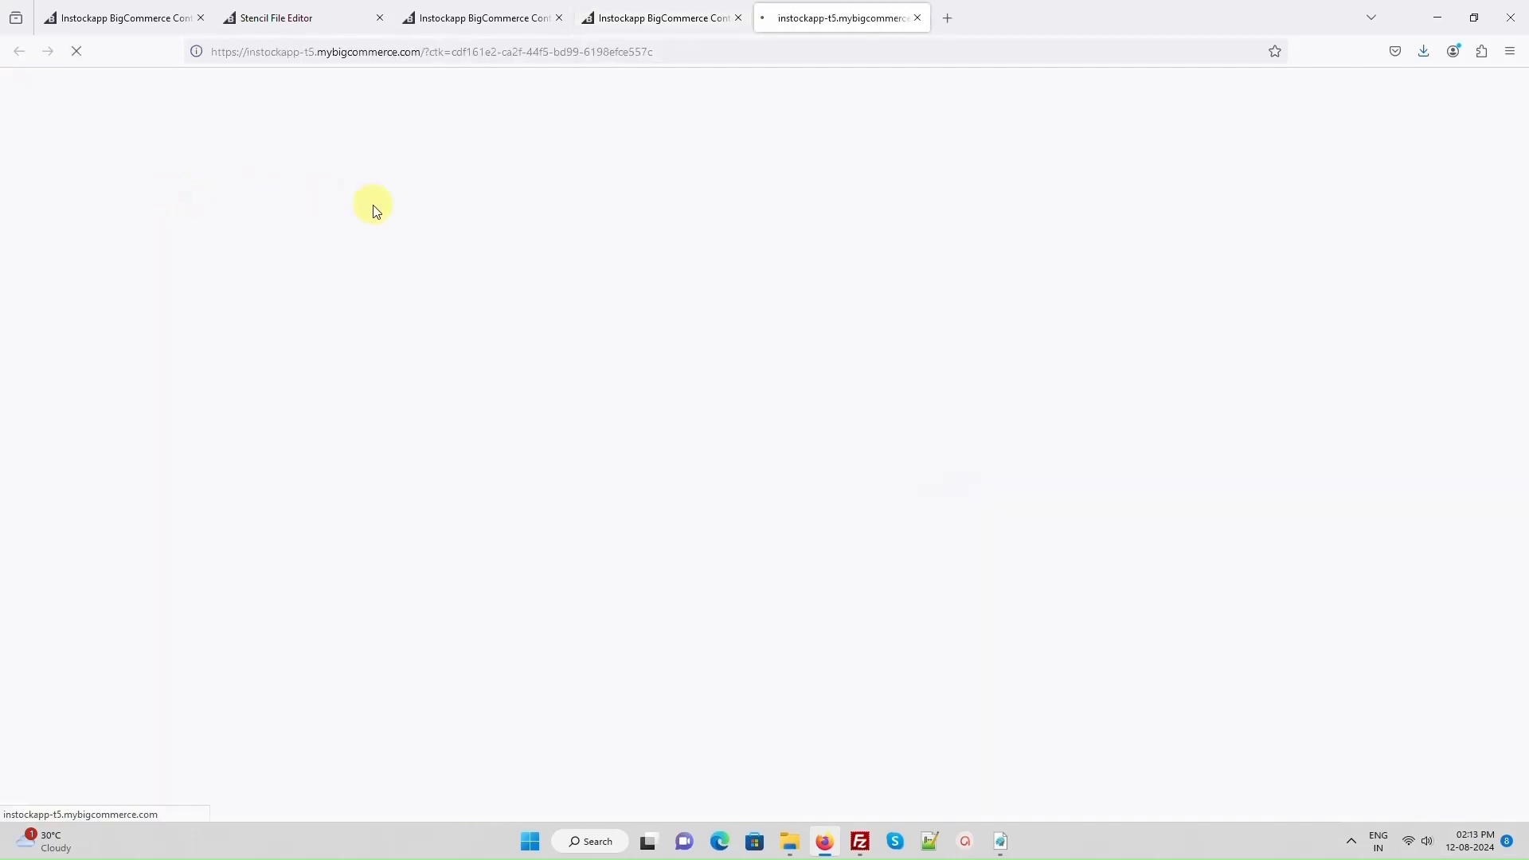
click(413, 297)
scroll(1383, 393, down, 2)
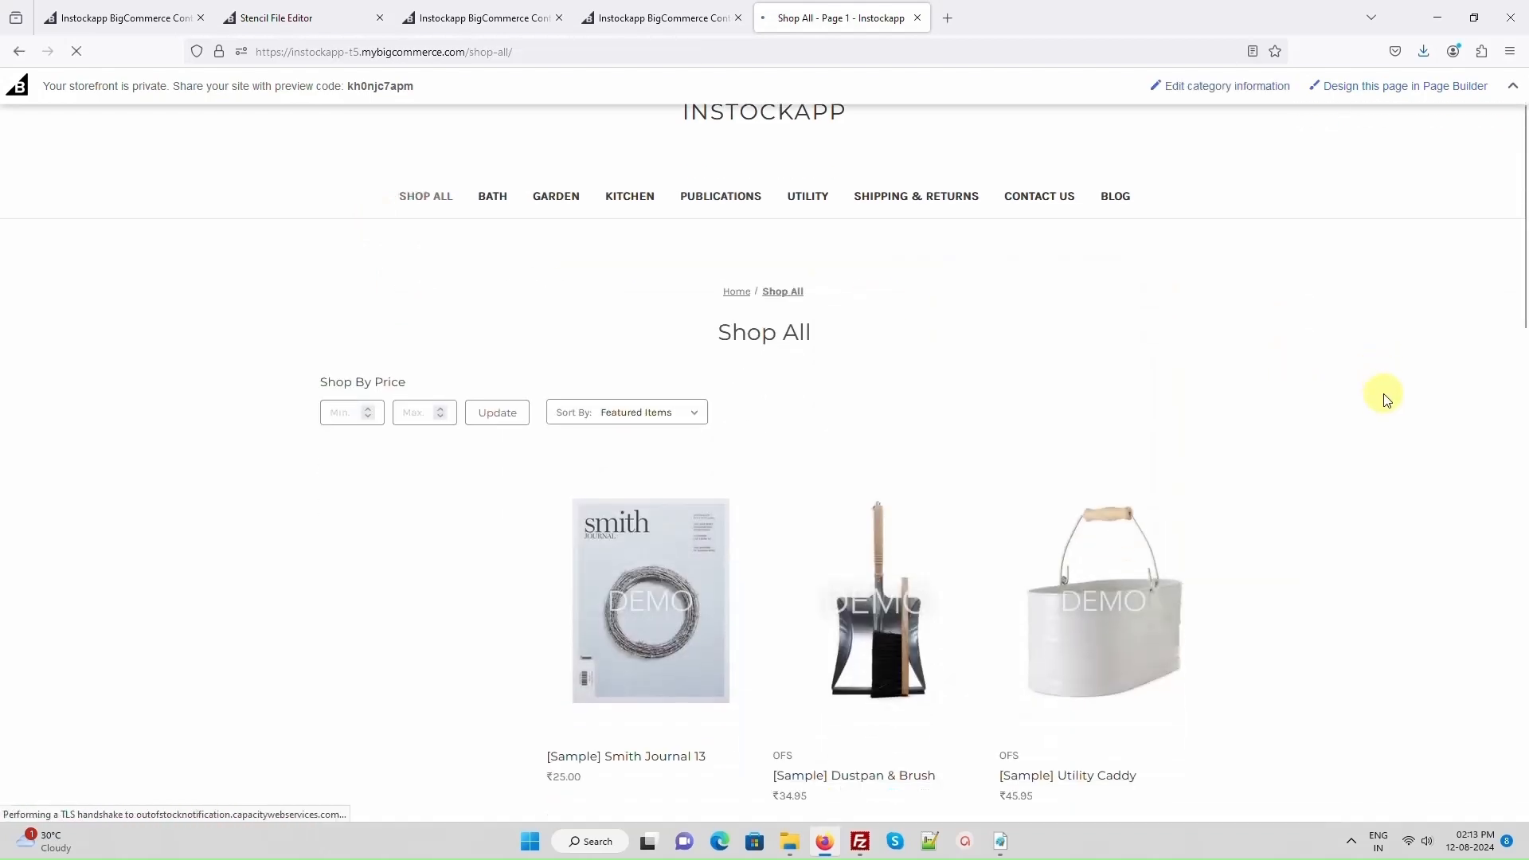
- Submit a Notify Me request for [Sample] Smith Journal 13 with the customer's email address and close the form
mouse_move(648, 613)
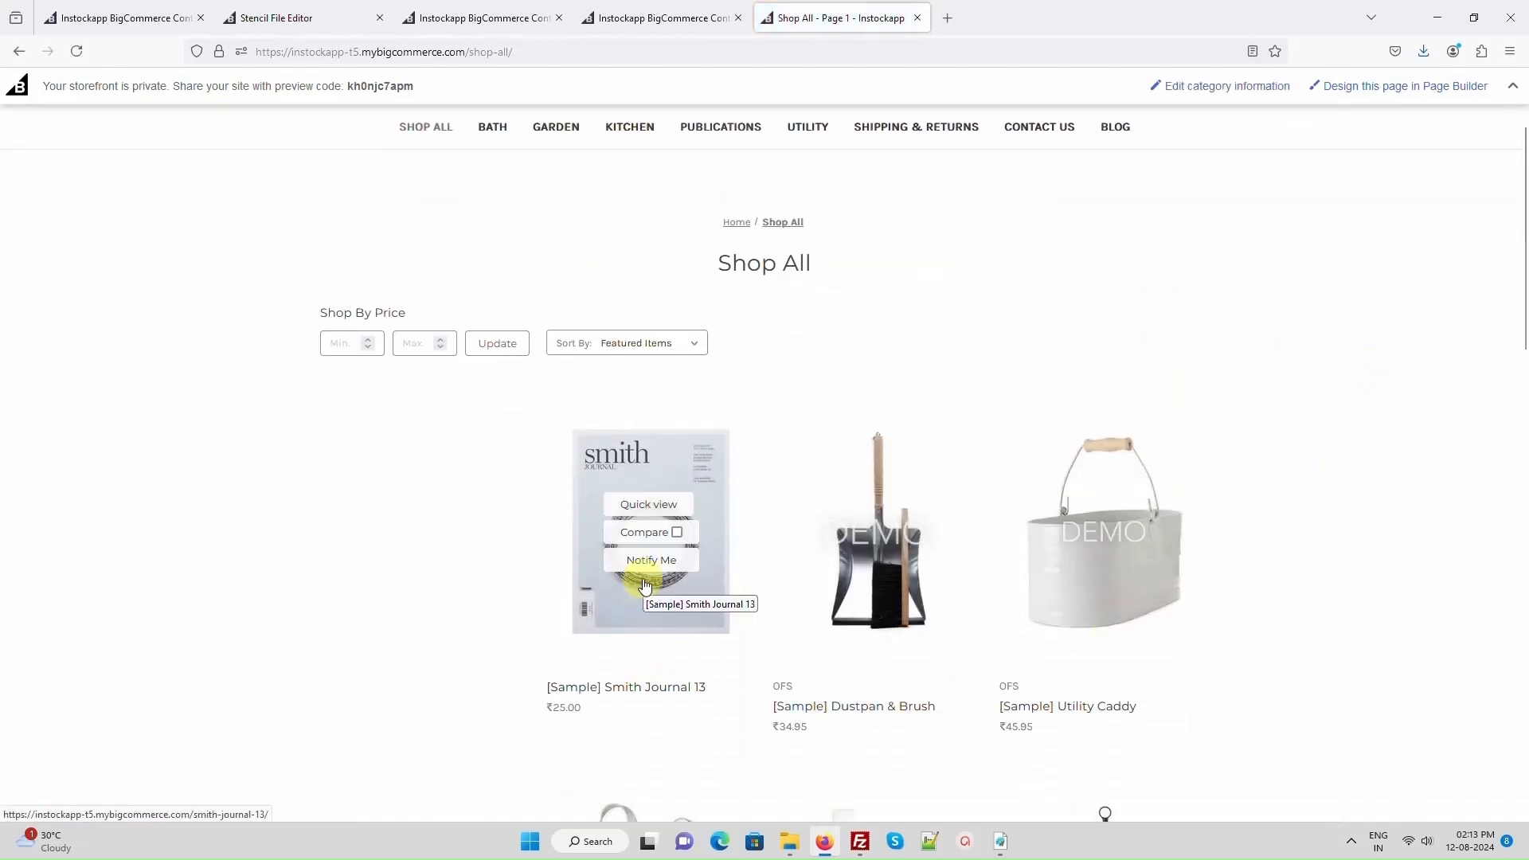
click(646, 568)
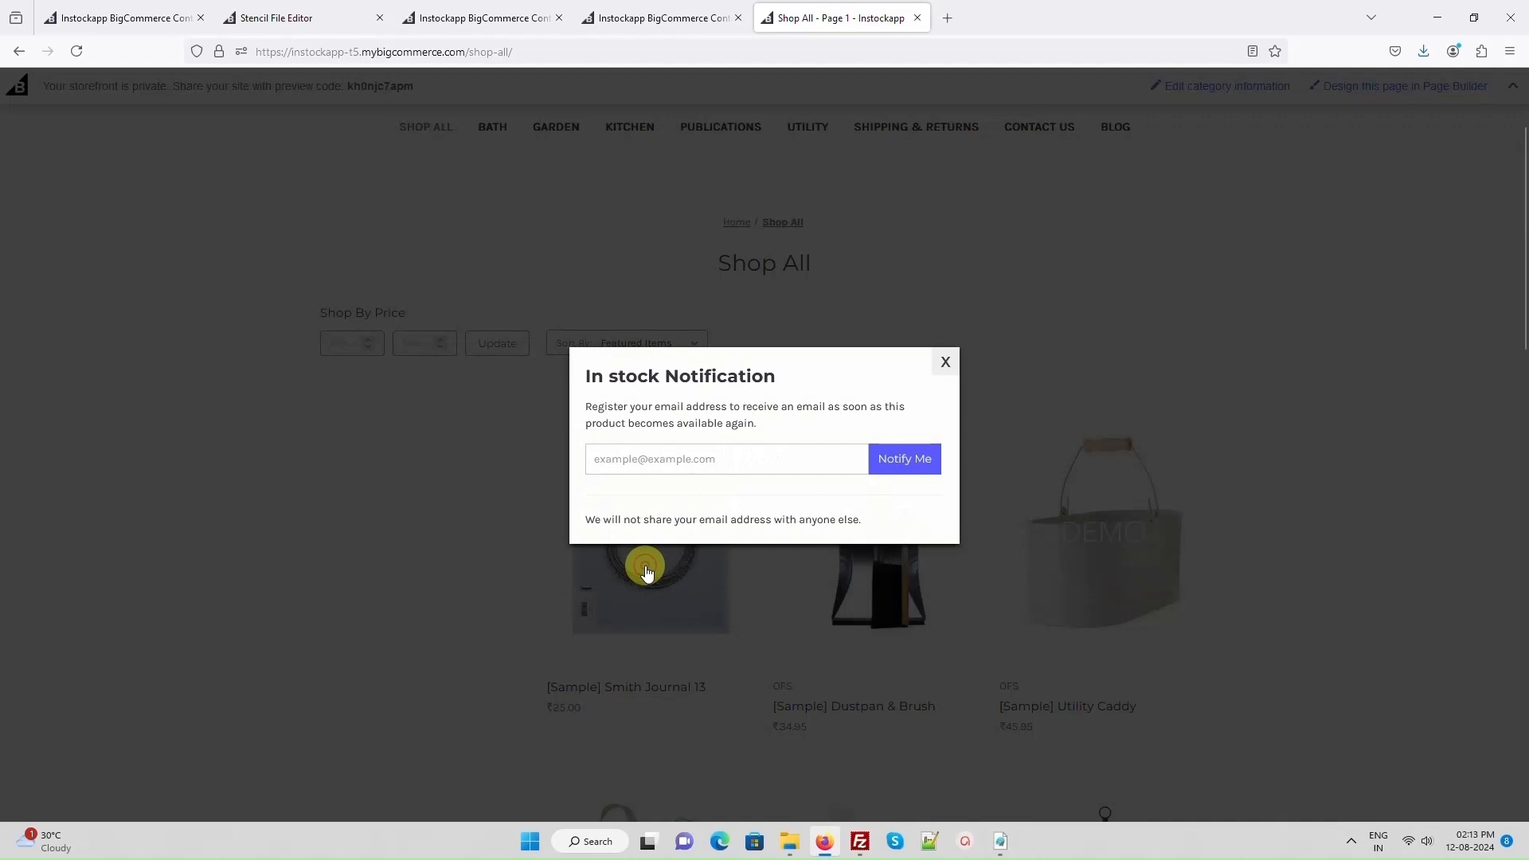
click(693, 460)
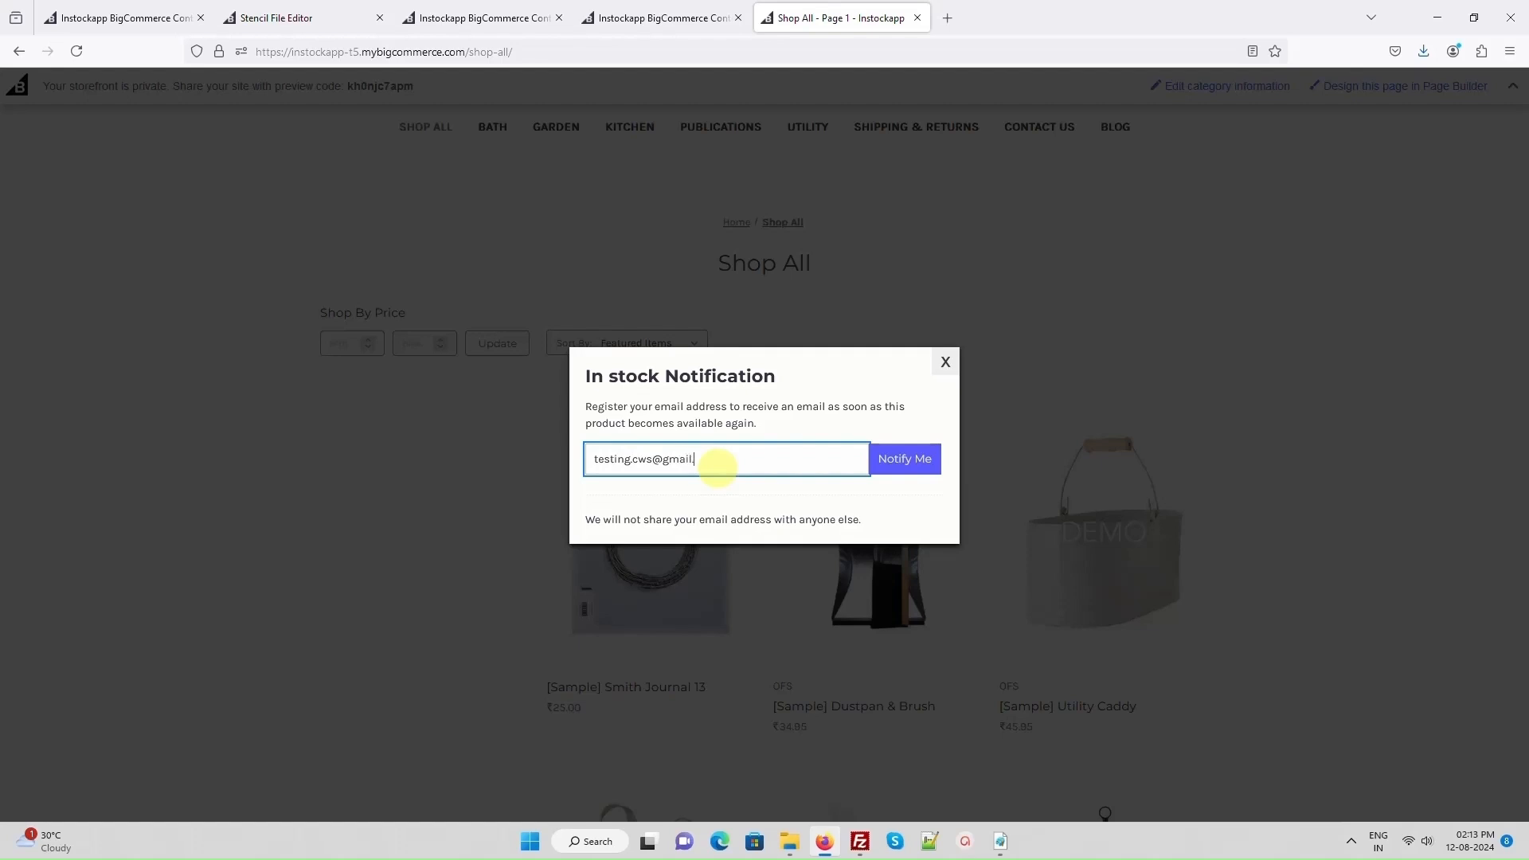
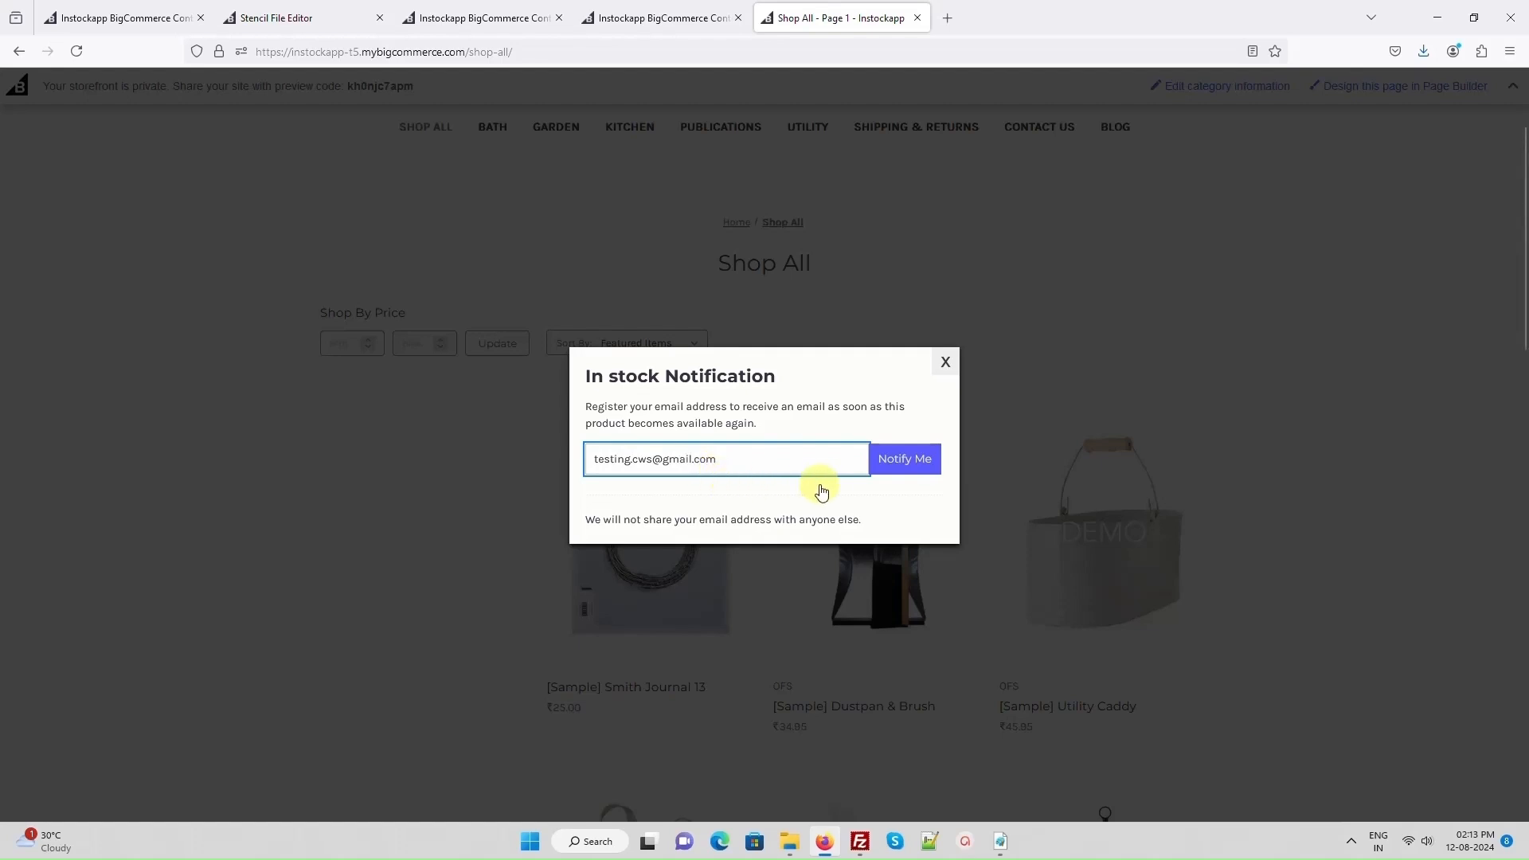
click(912, 466)
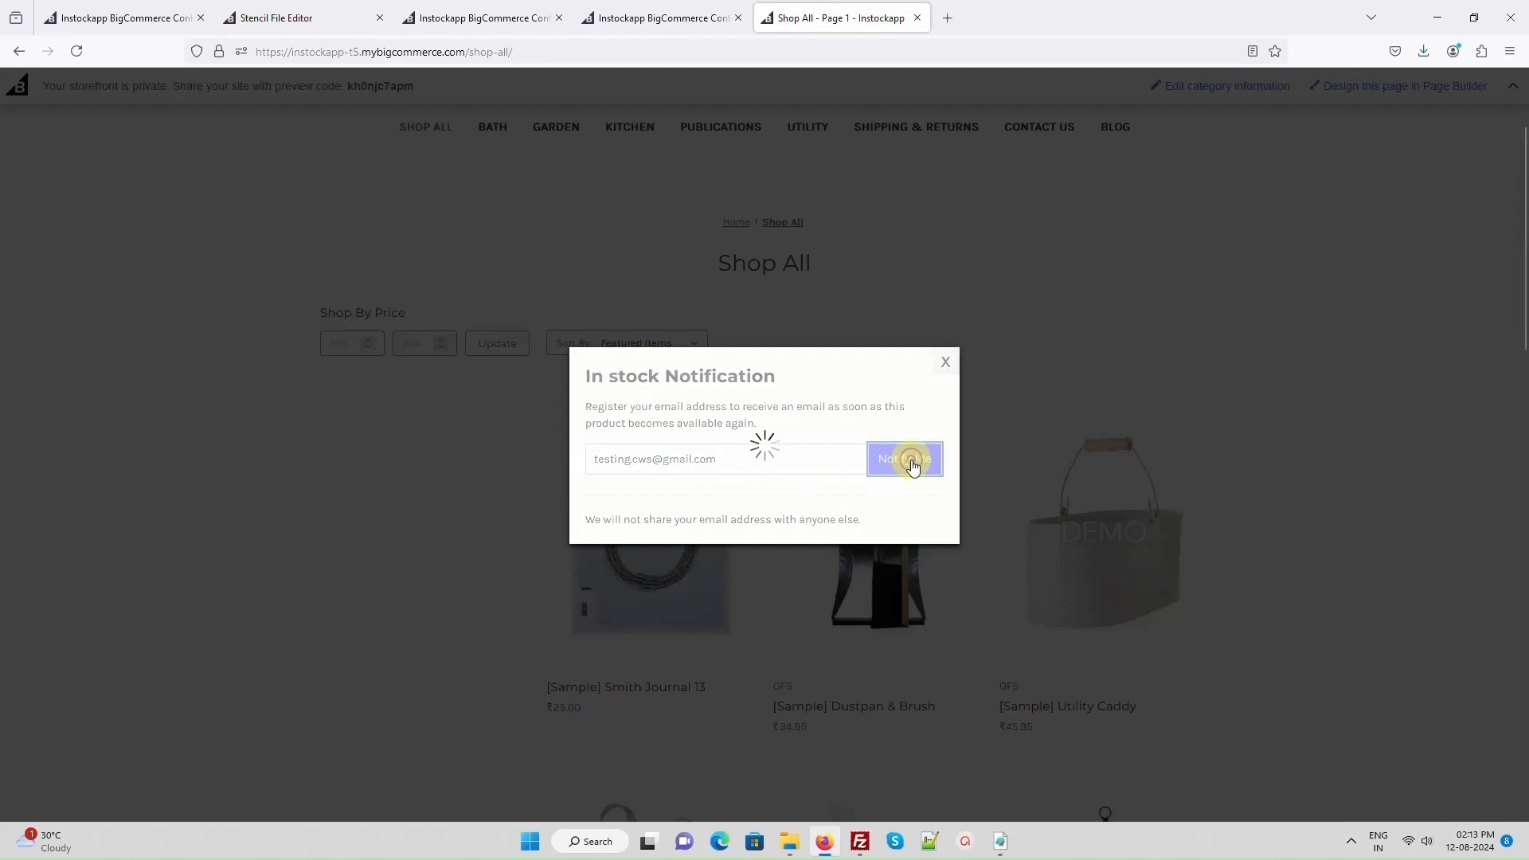
click(945, 362)
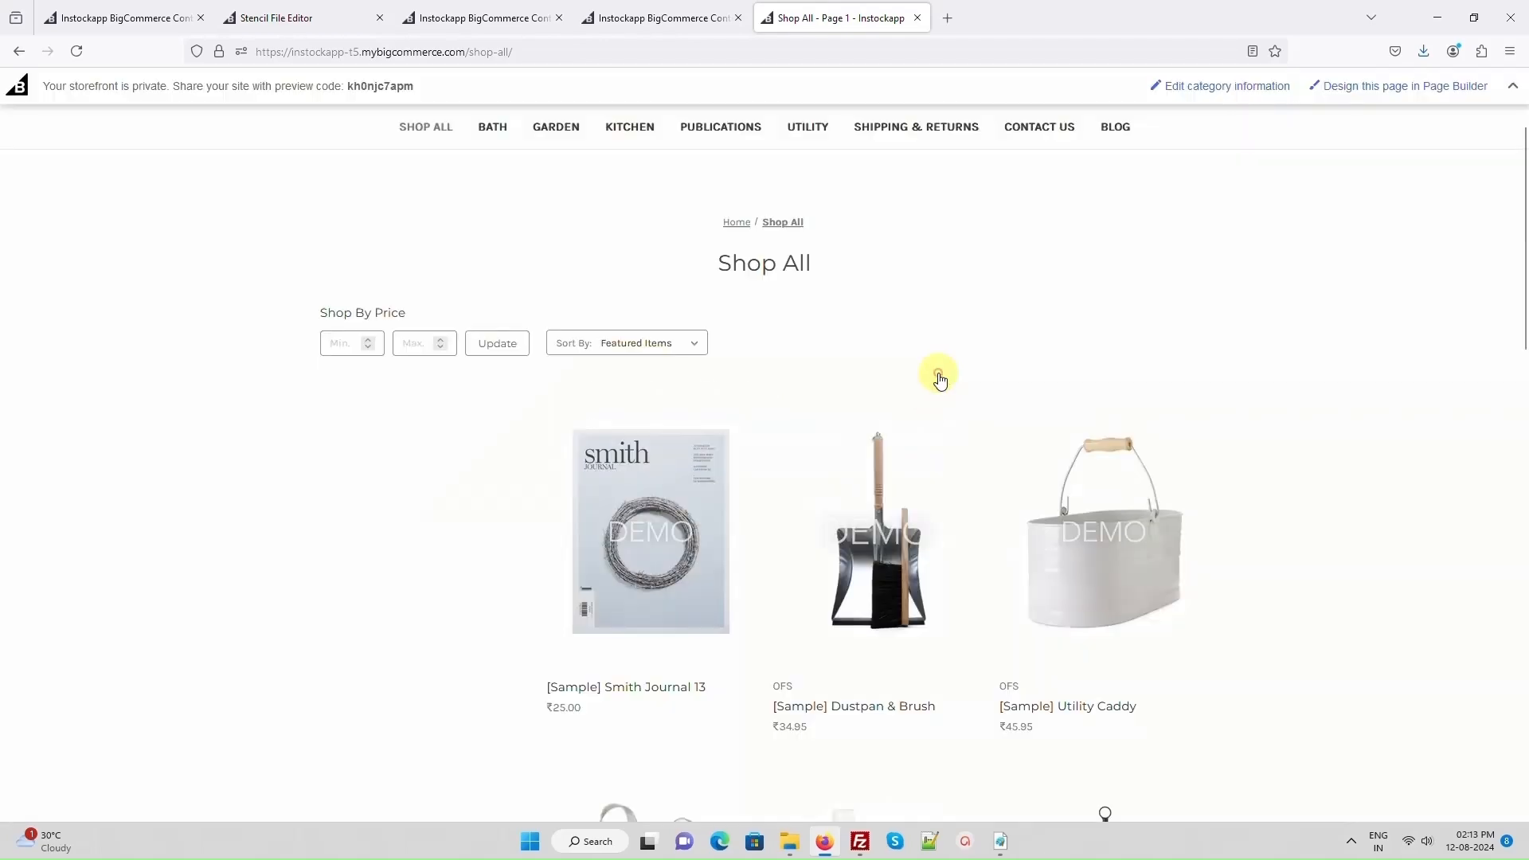
- Open the [Sample] 1 L Le Parfait Jar product page, try the Silver Small variant, and select Black in size Small
scroll(952, 363, down, 12)
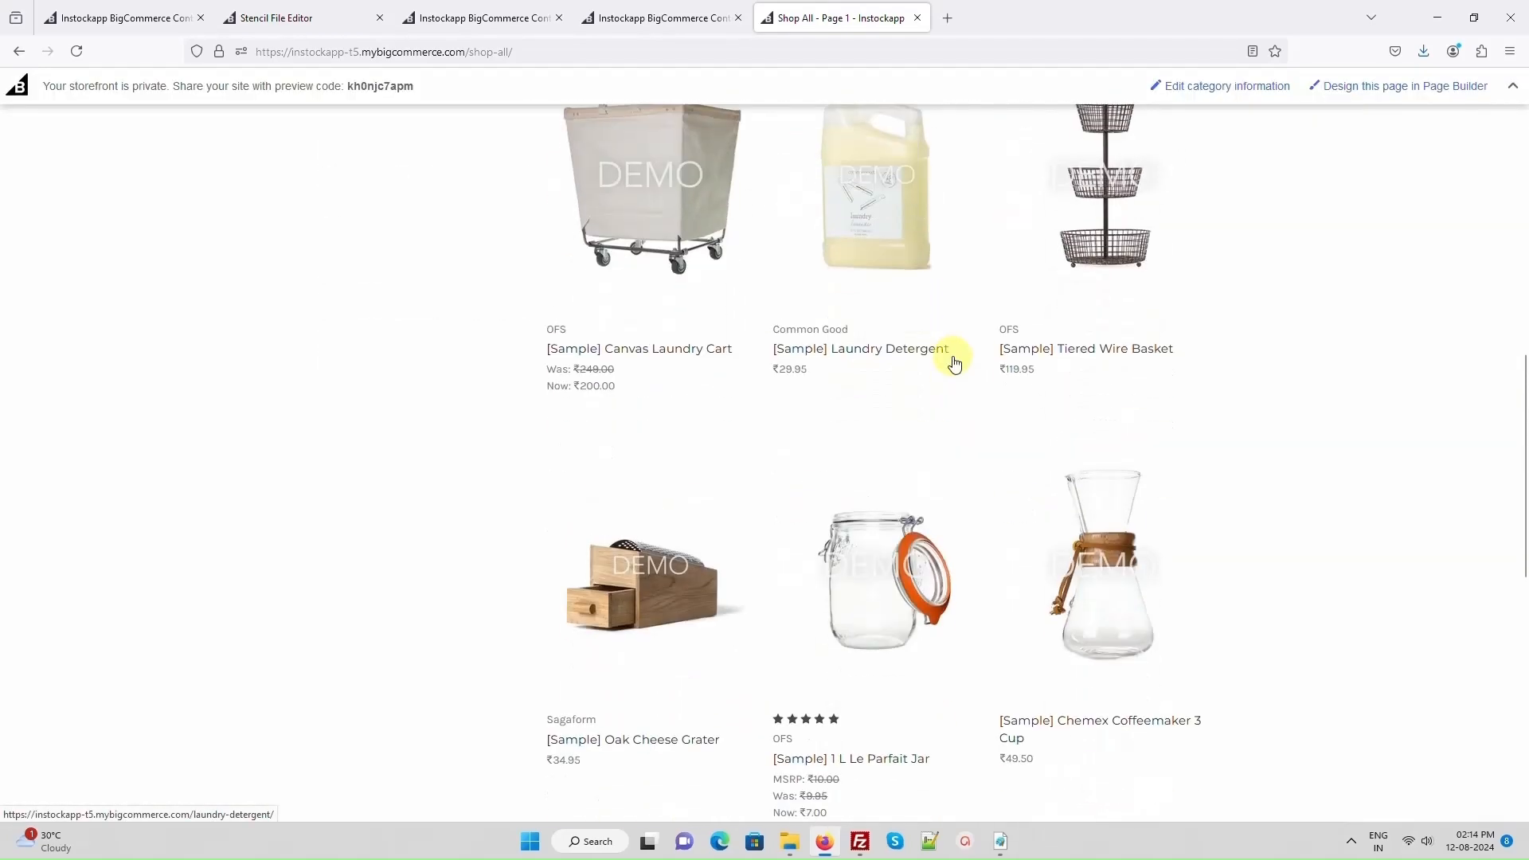
click(880, 405)
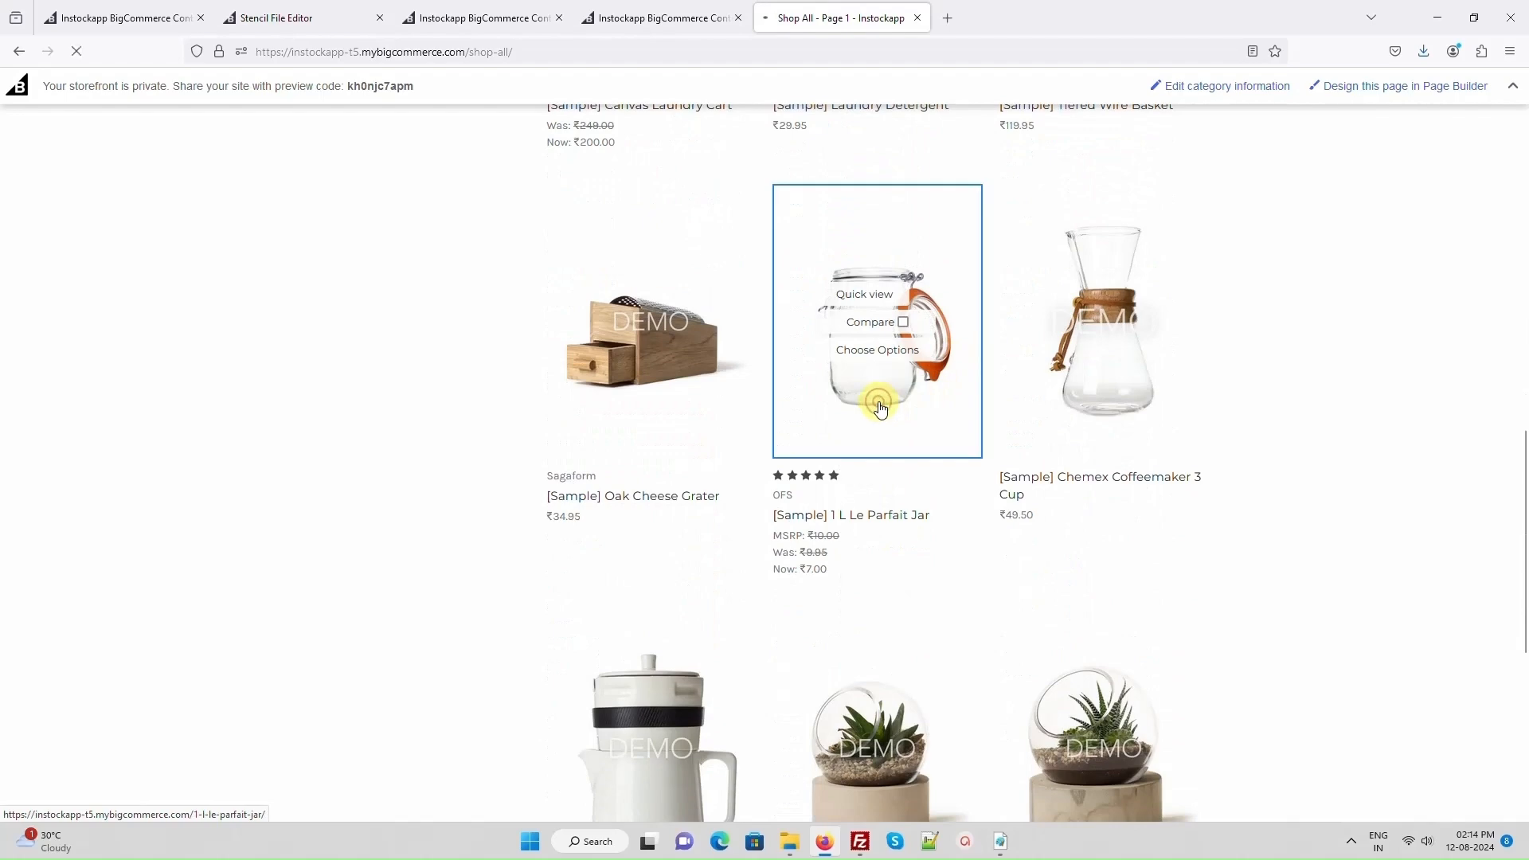
scroll(881, 408, down, 5)
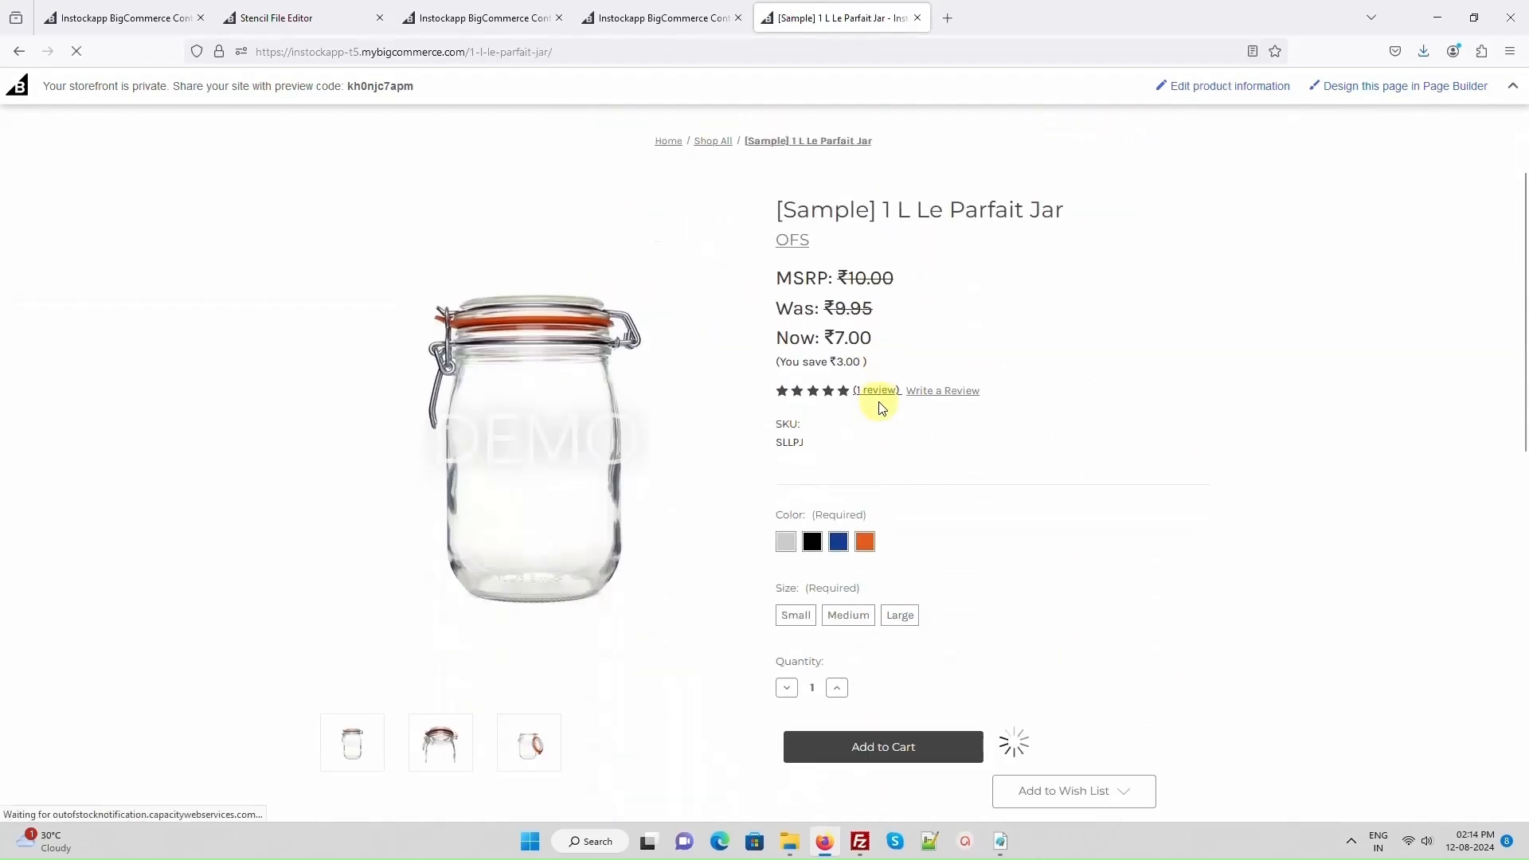
click(786, 381)
click(795, 451)
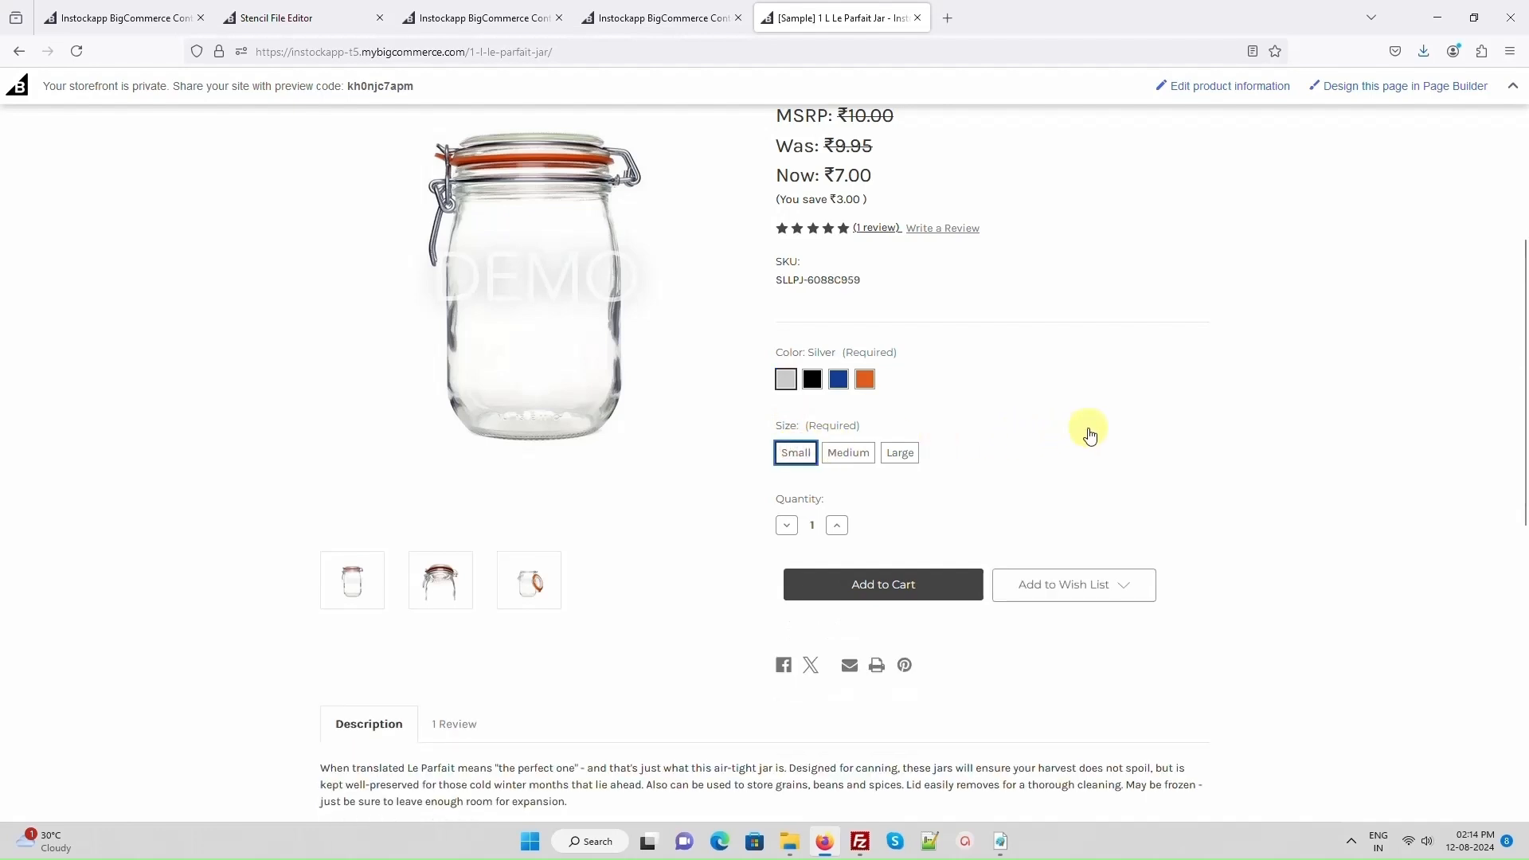
click(812, 379)
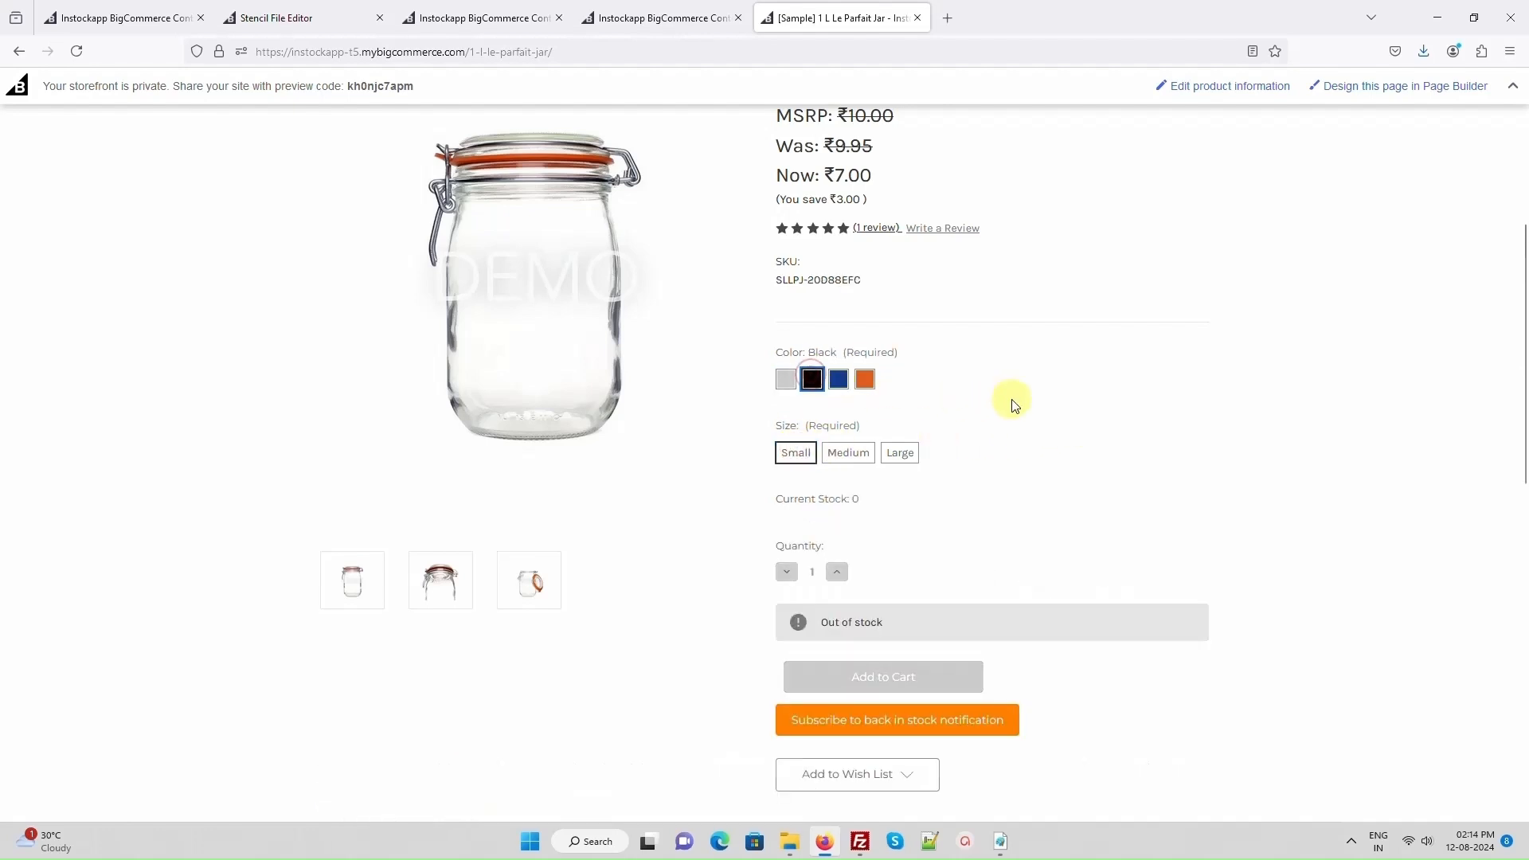
- Subscribe the customer's email address to the back in stock notification for the Black Small jar and close the form
click(914, 720)
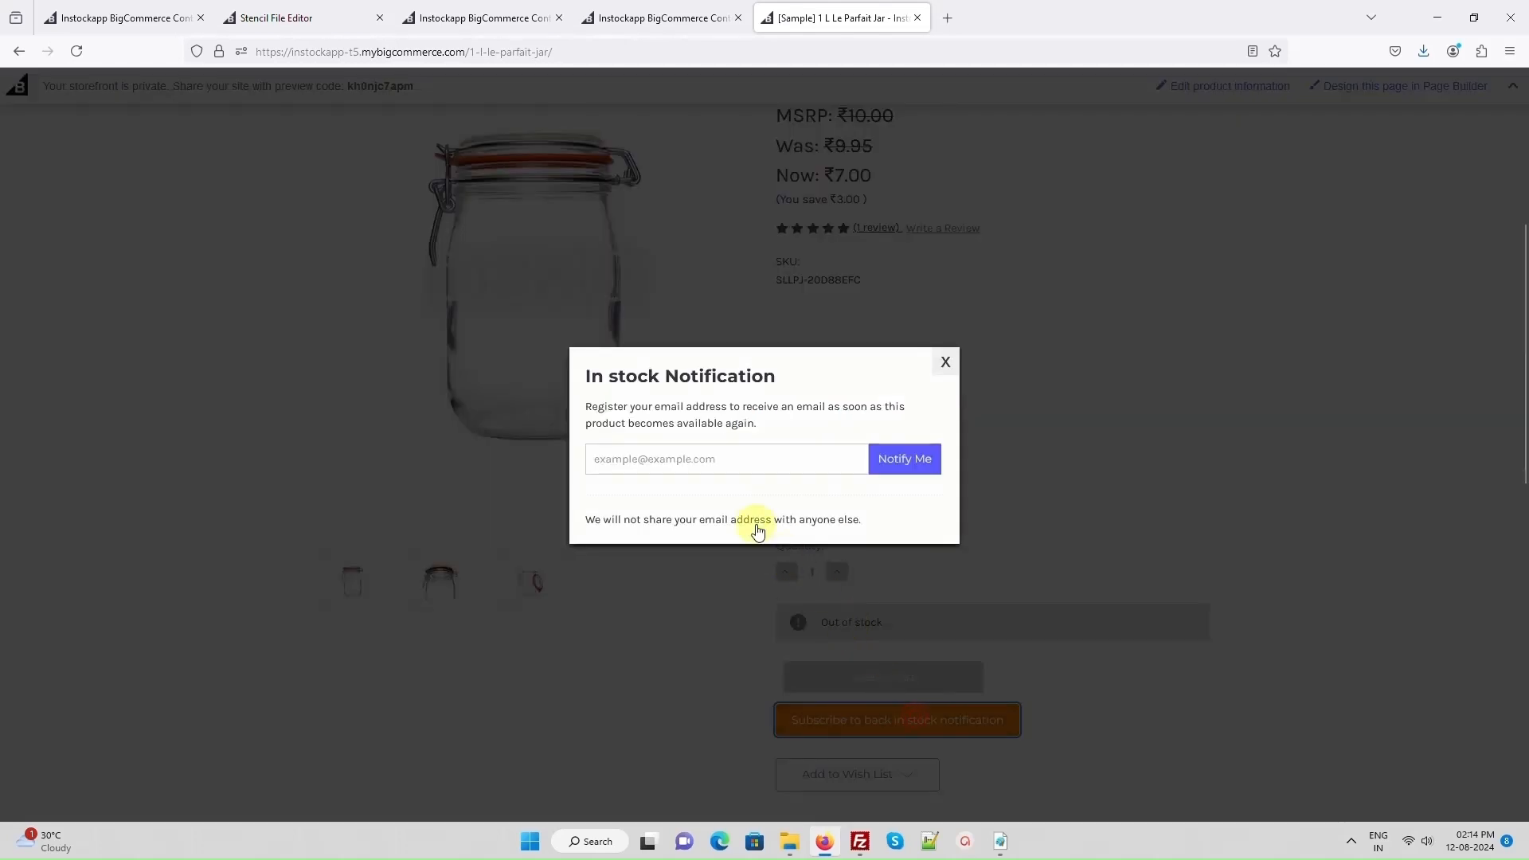
click(786, 457)
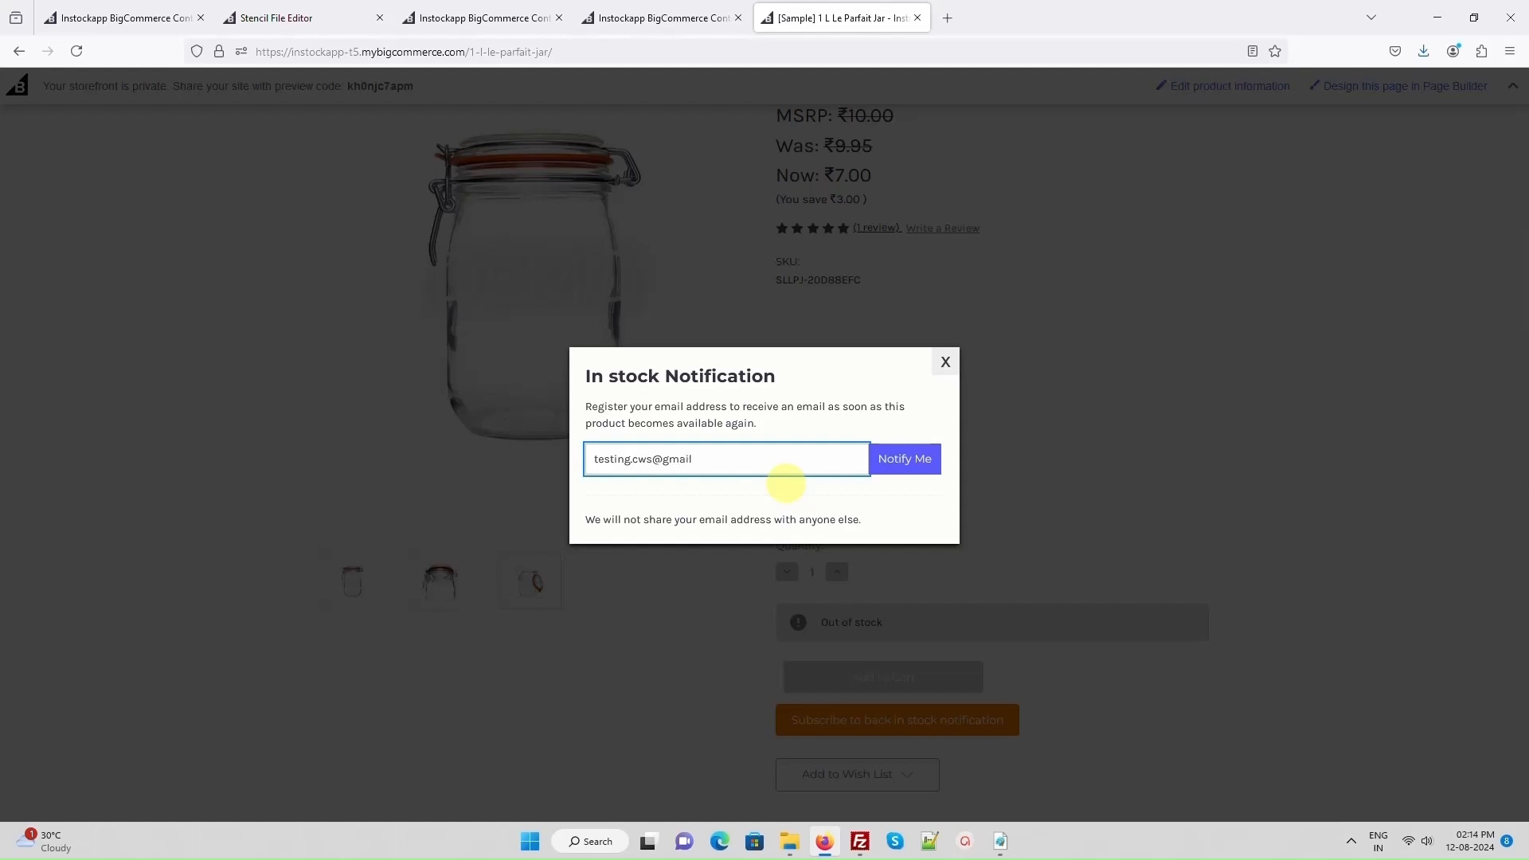
click(893, 459)
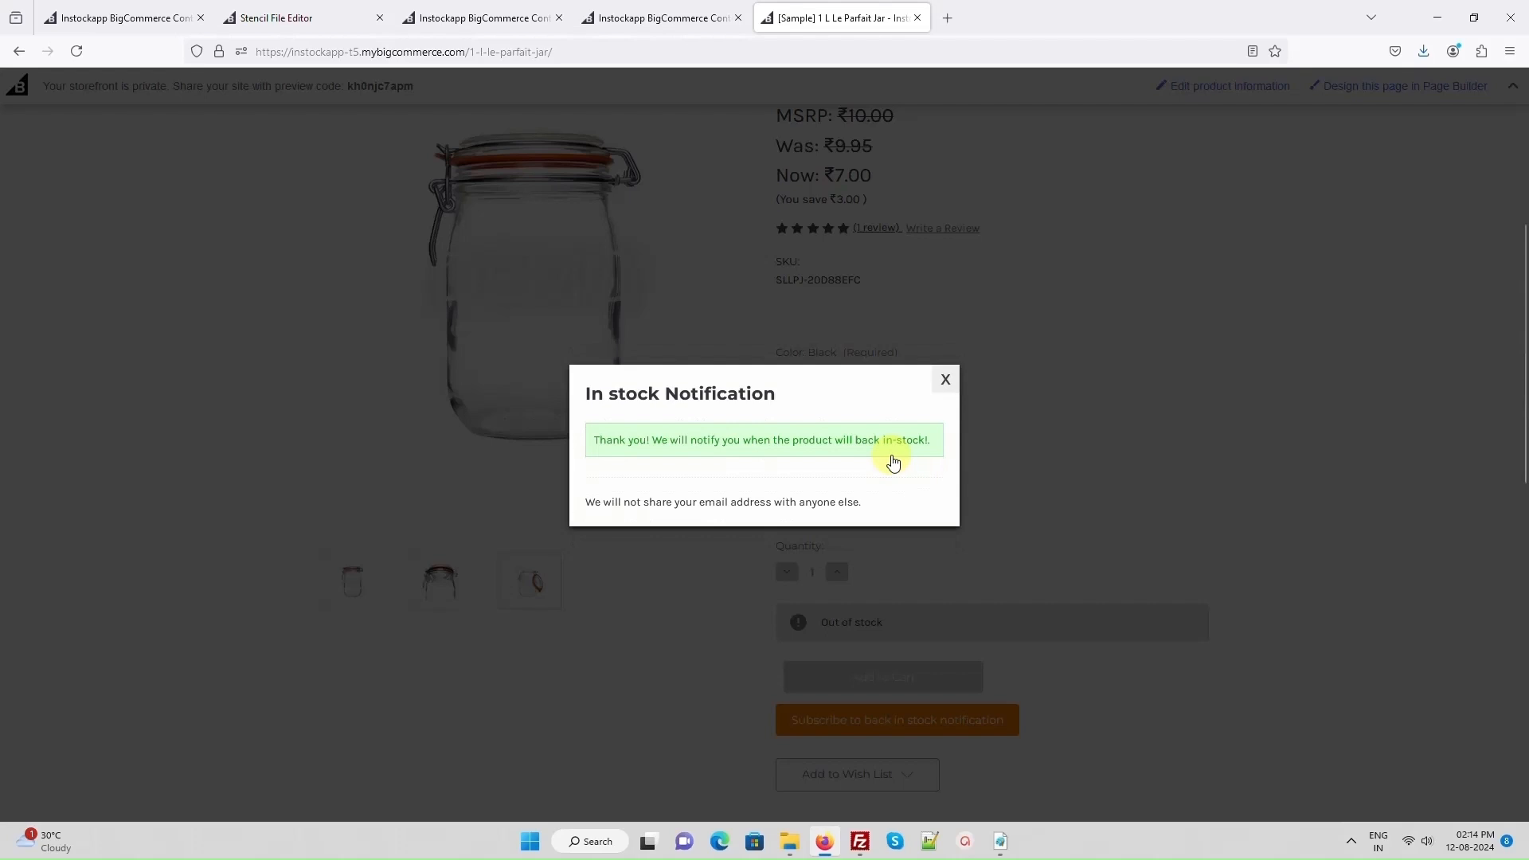
click(946, 381)
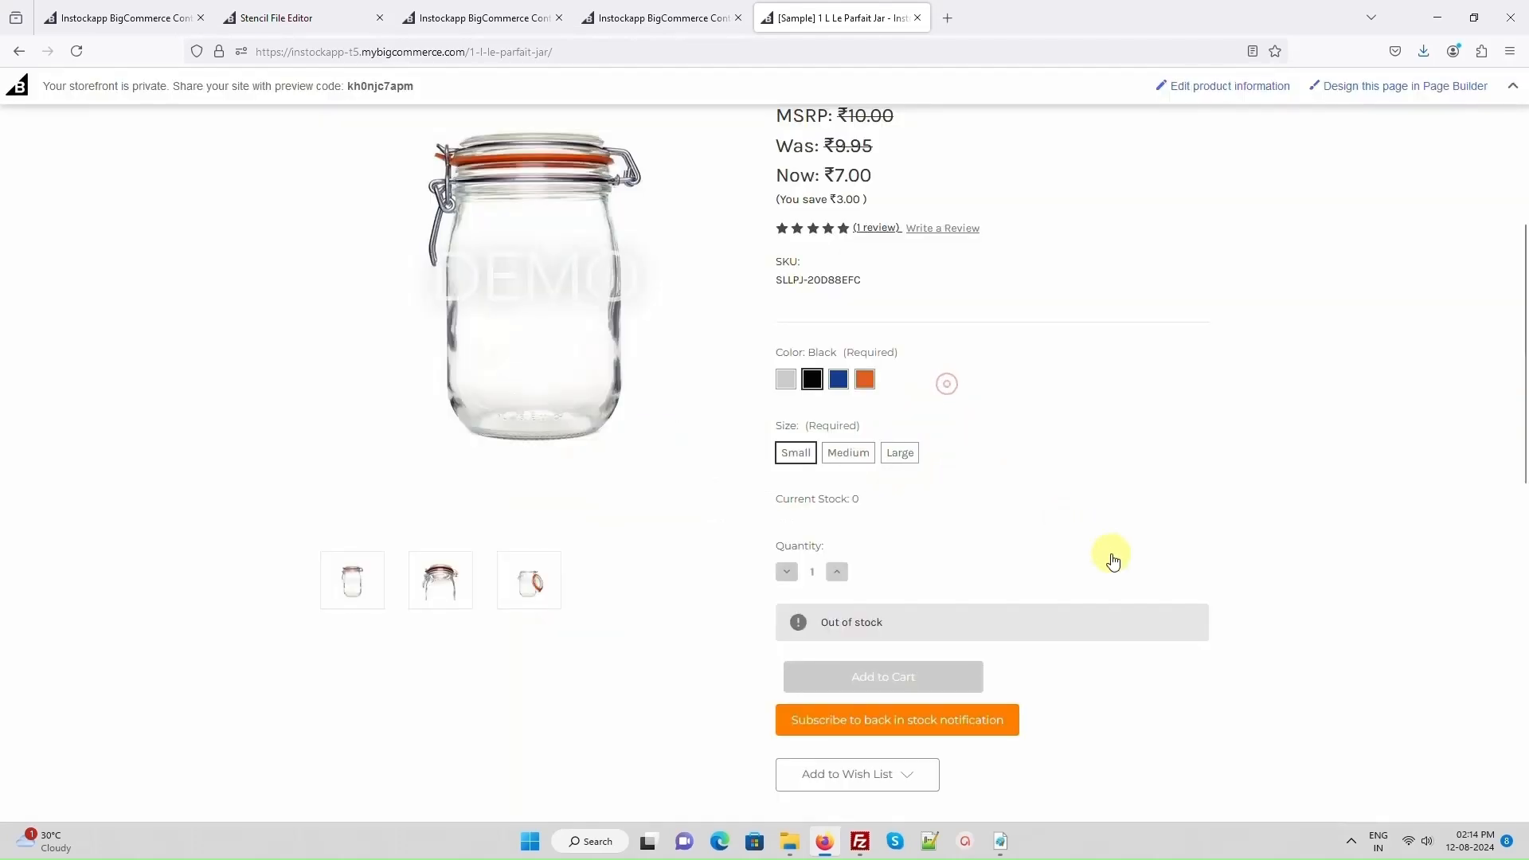
- Select the Blue Small variant of the jar and subscribe a second customer's email to its back in stock notification
scroll(1104, 545, down, 1)
click(836, 300)
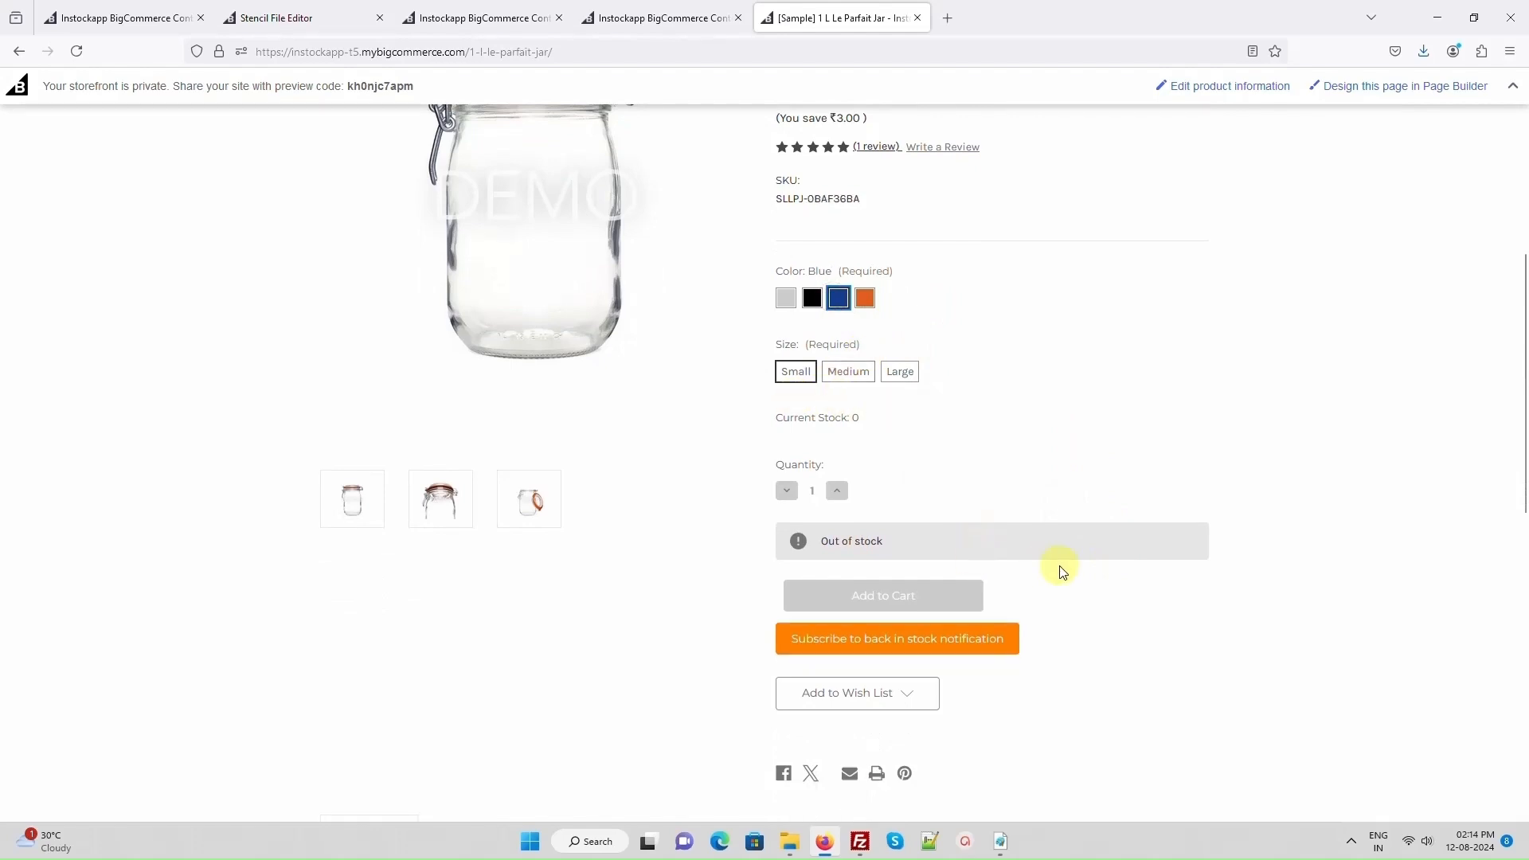
click(979, 647)
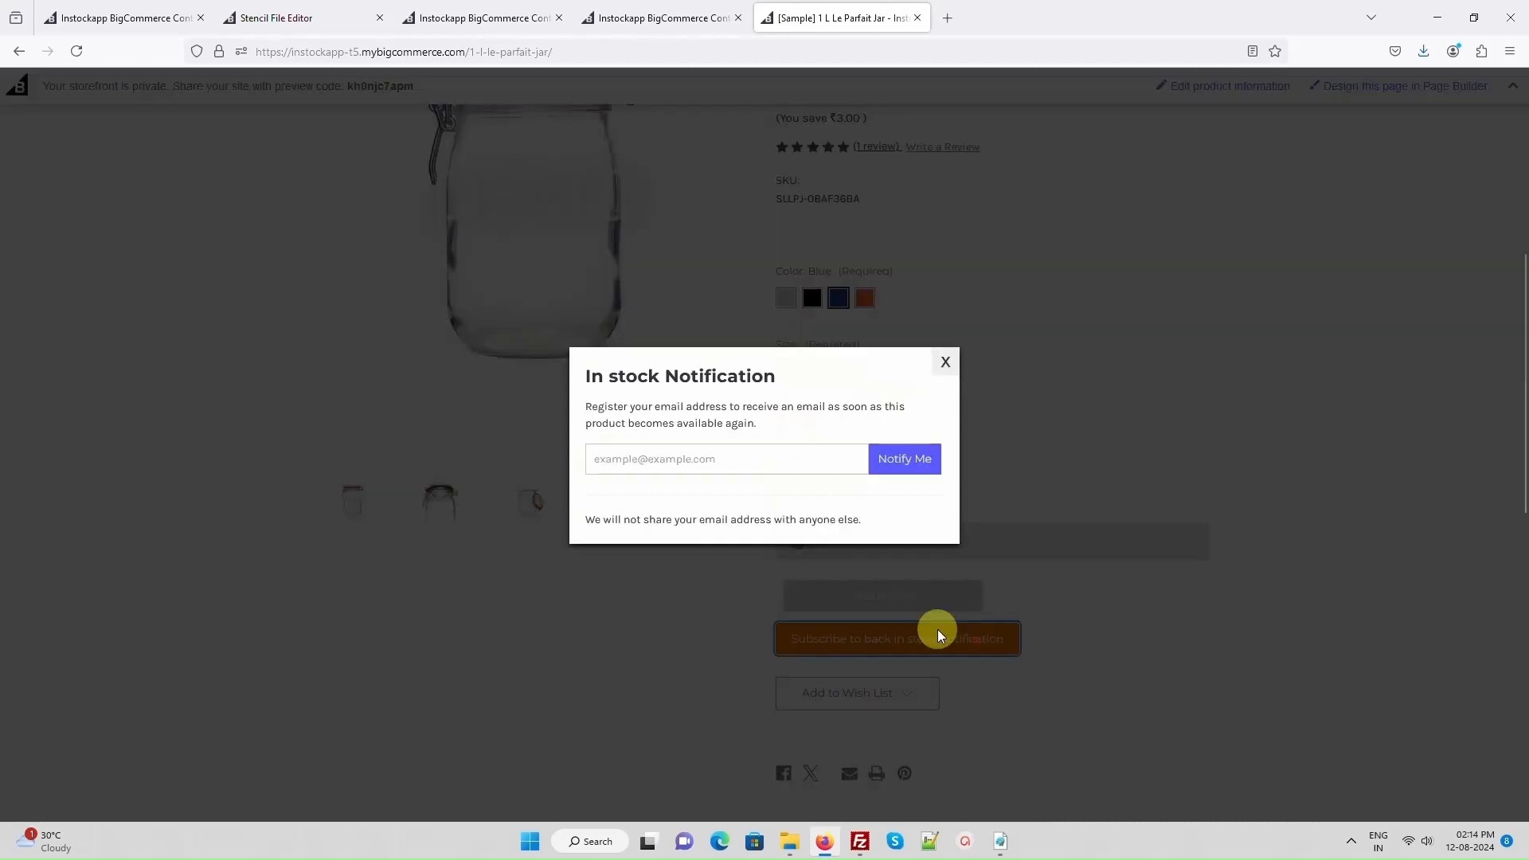
click(724, 460)
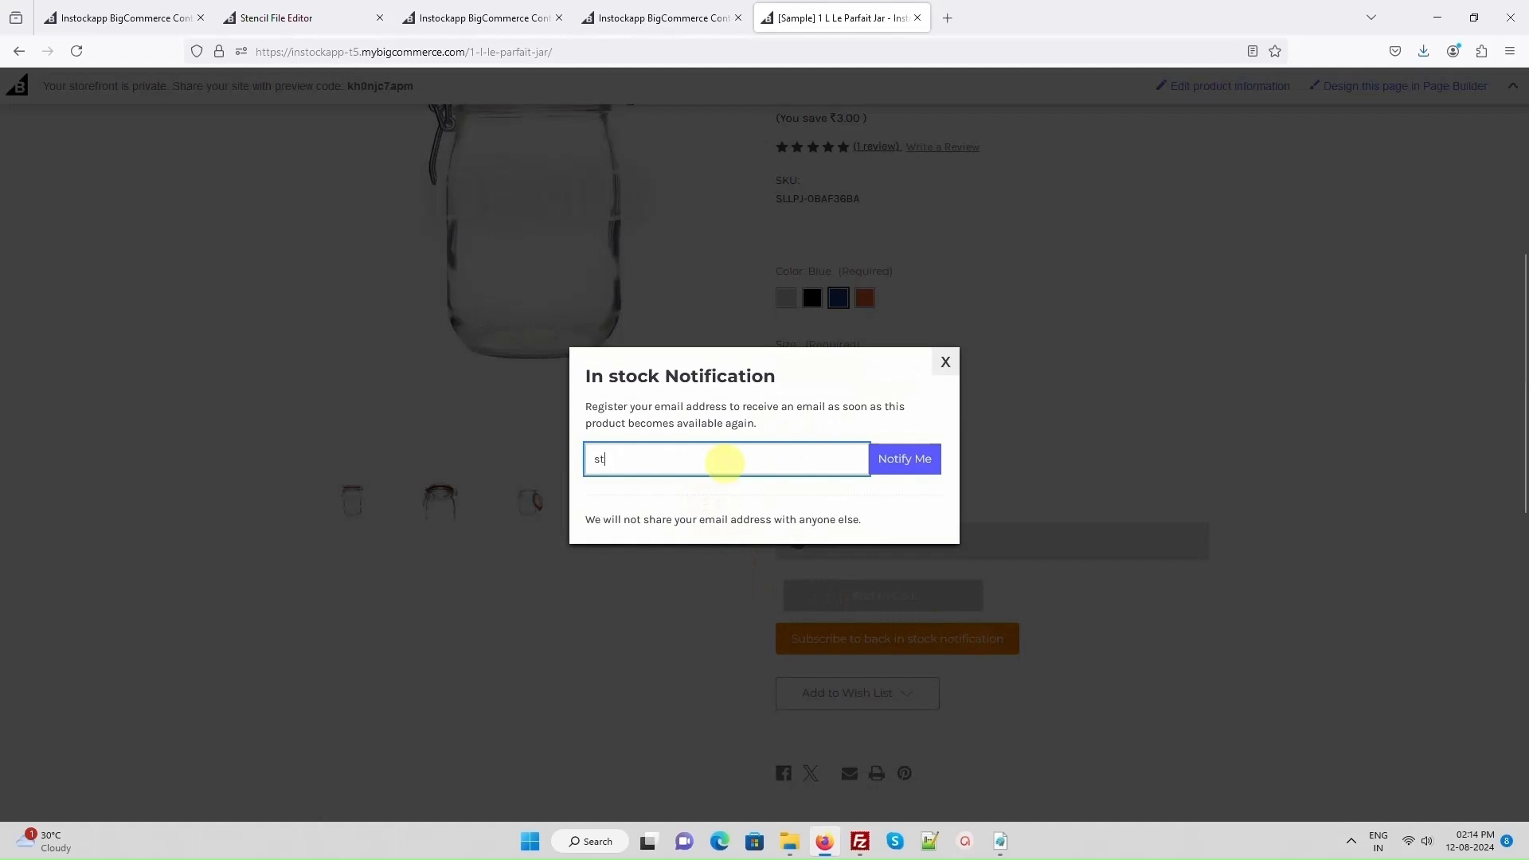
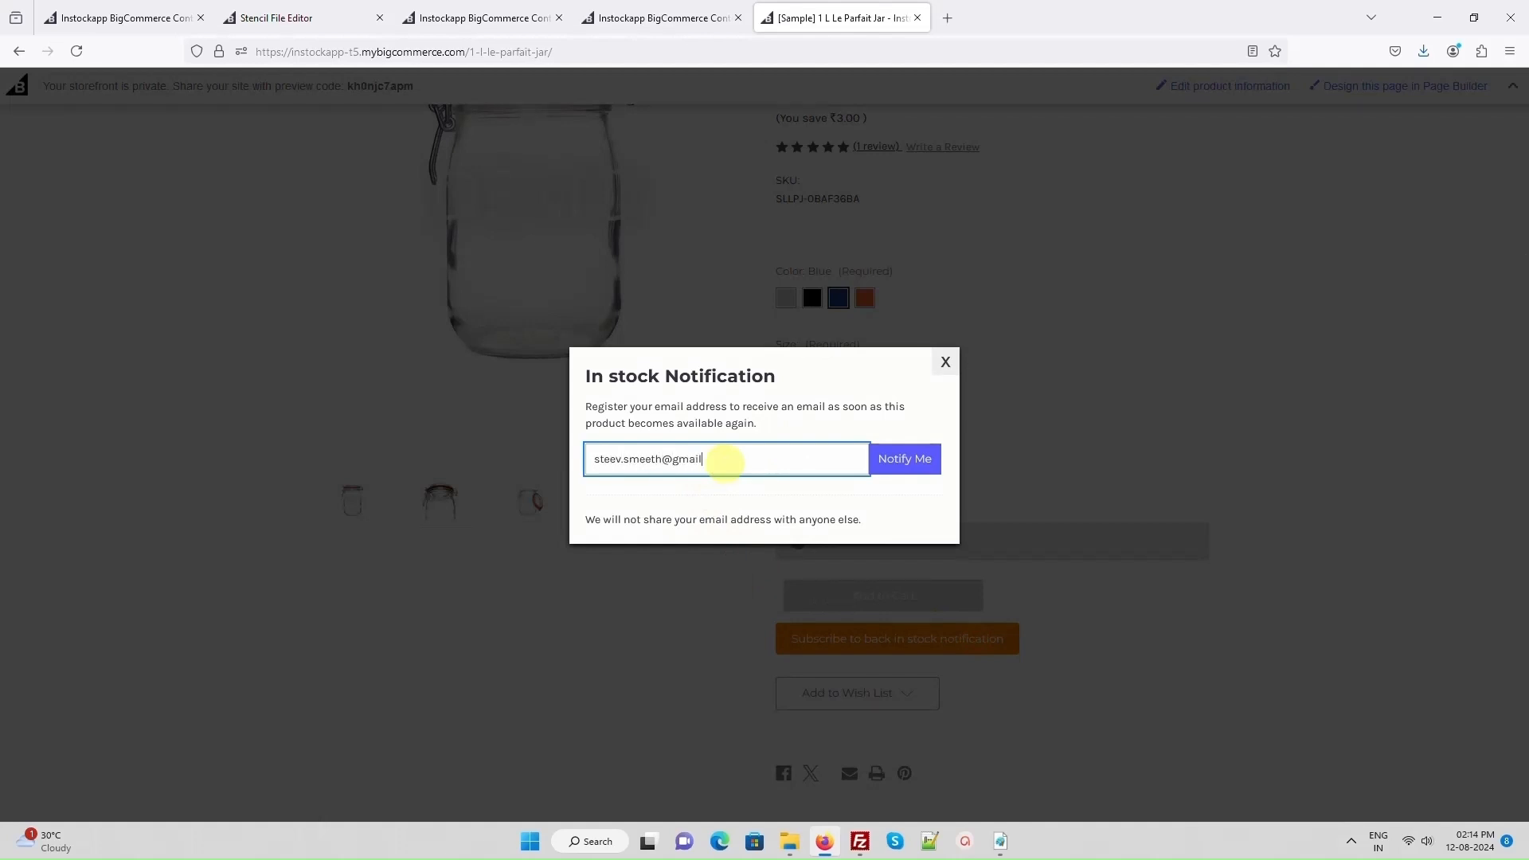
click(880, 465)
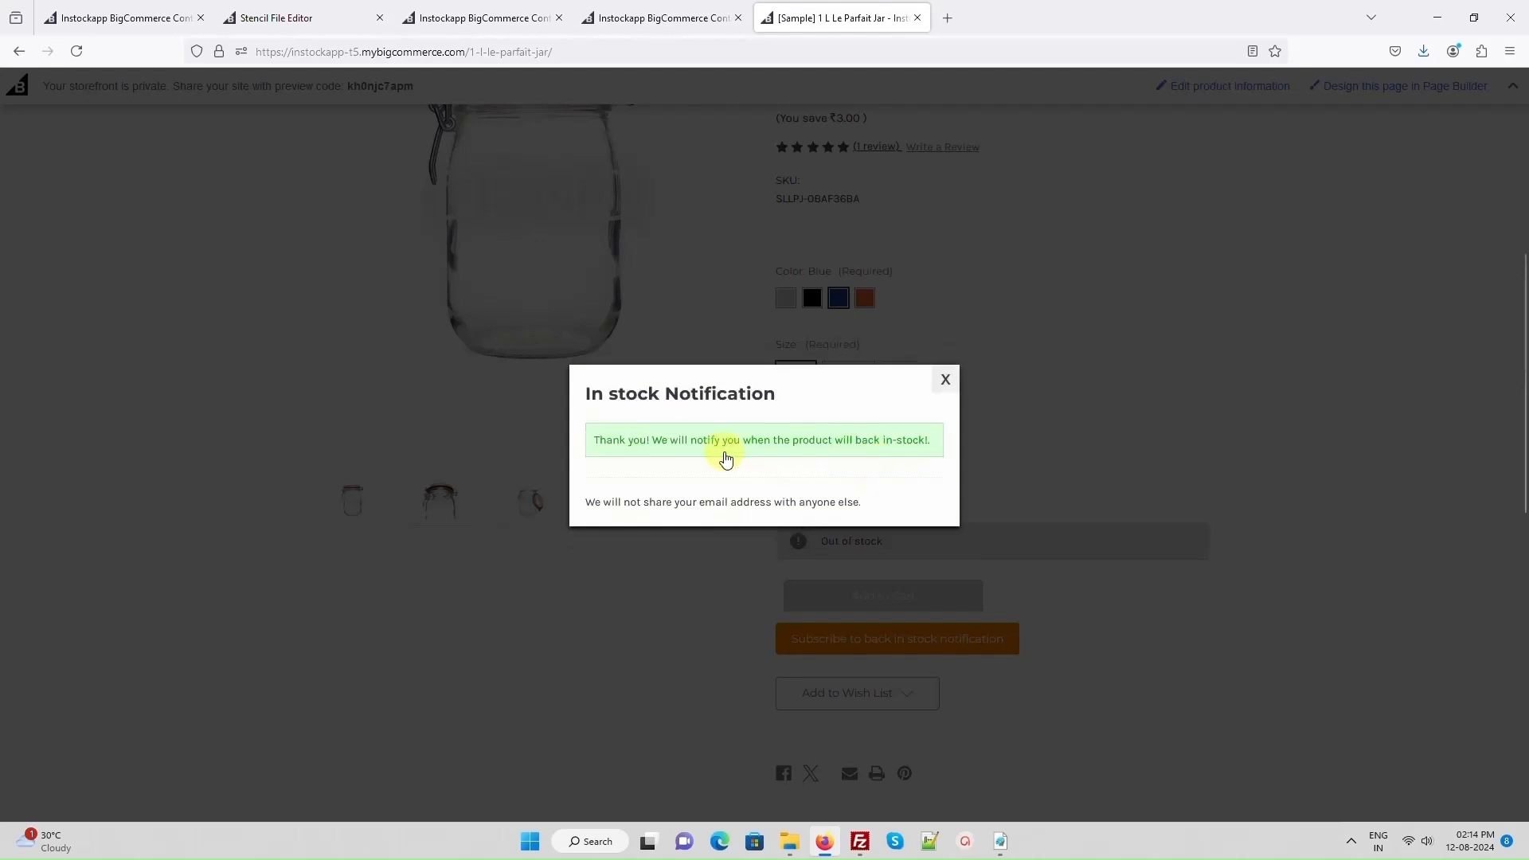
- Reload the InStock Notification app and review the new entries under Notified Products and Customer Notifications
click(116, 24)
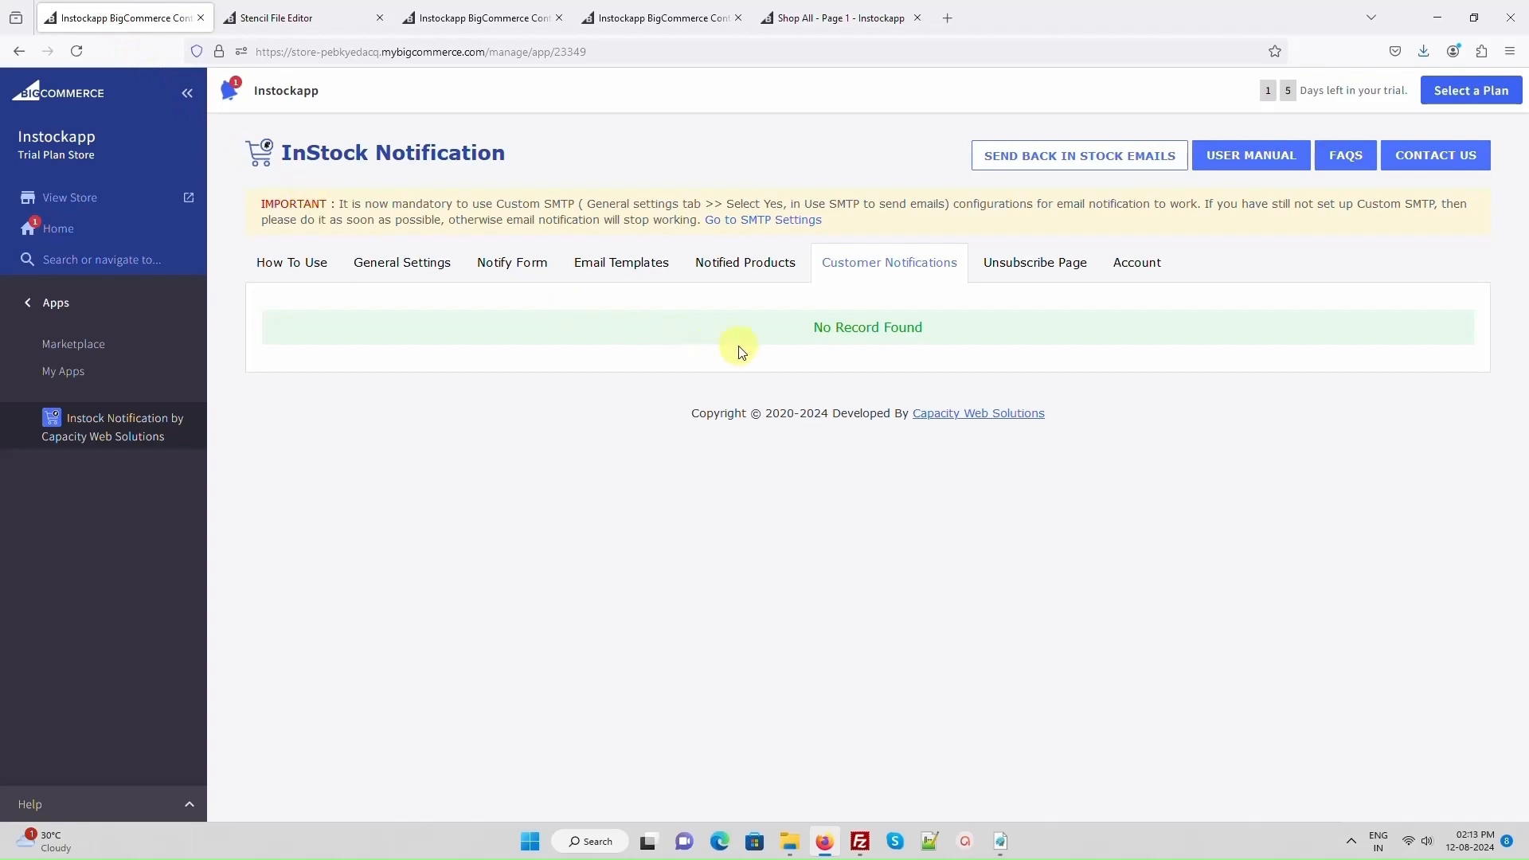
click(78, 51)
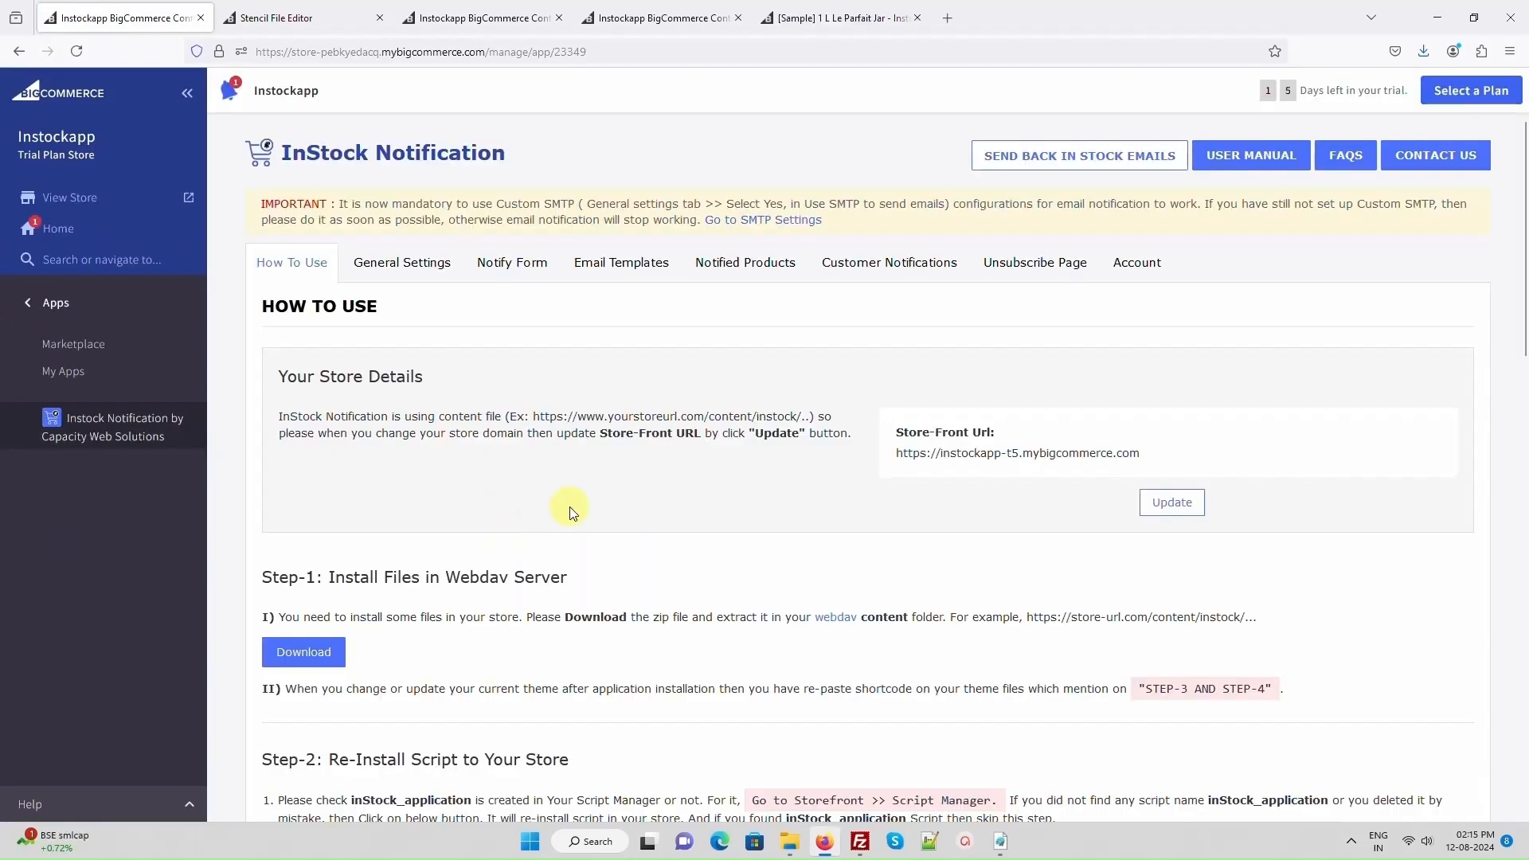
click(732, 270)
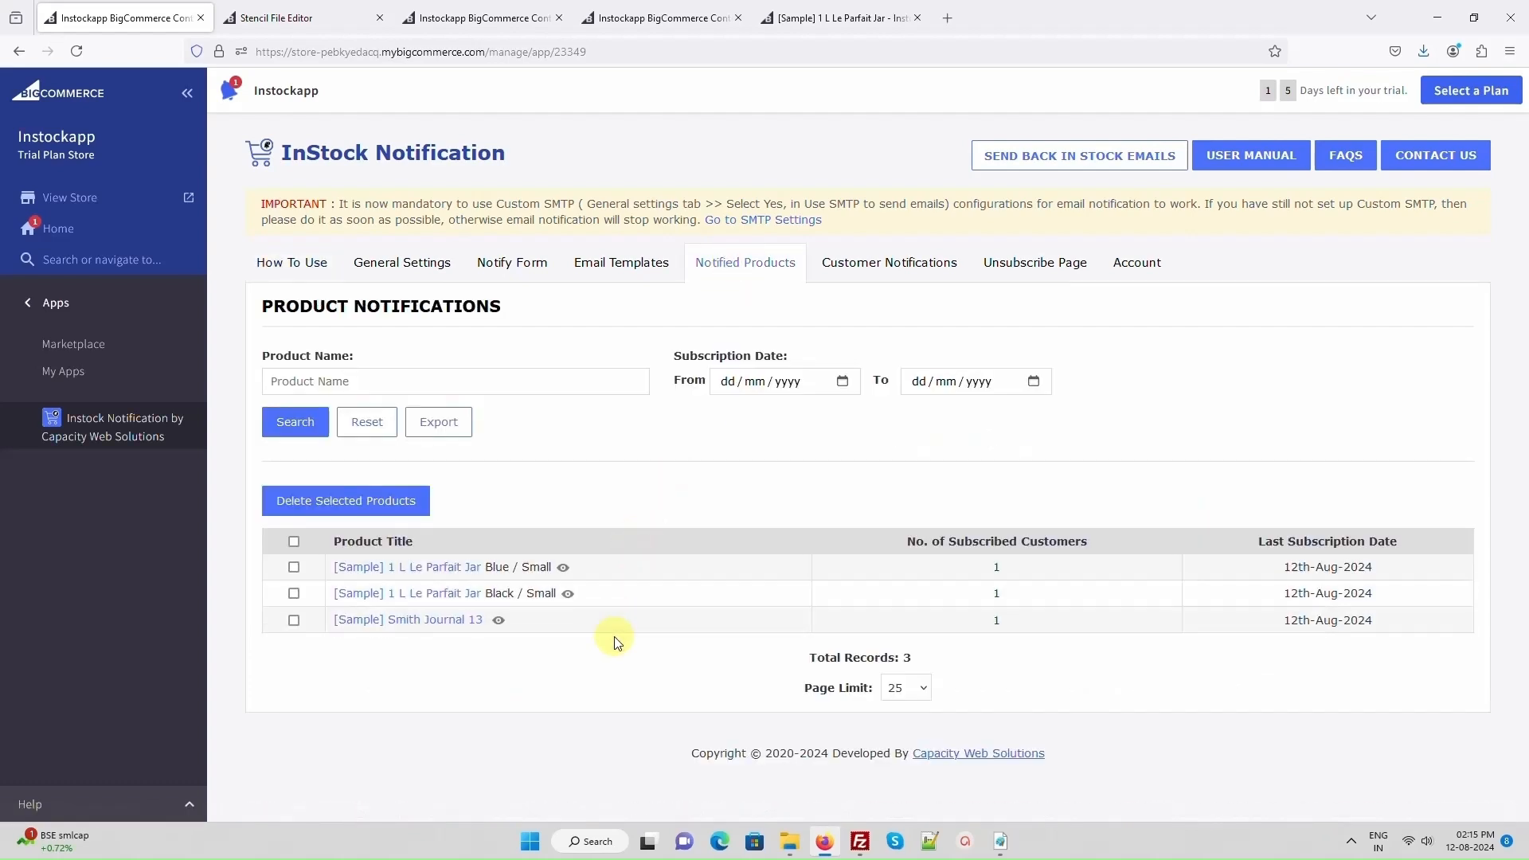
click(905, 266)
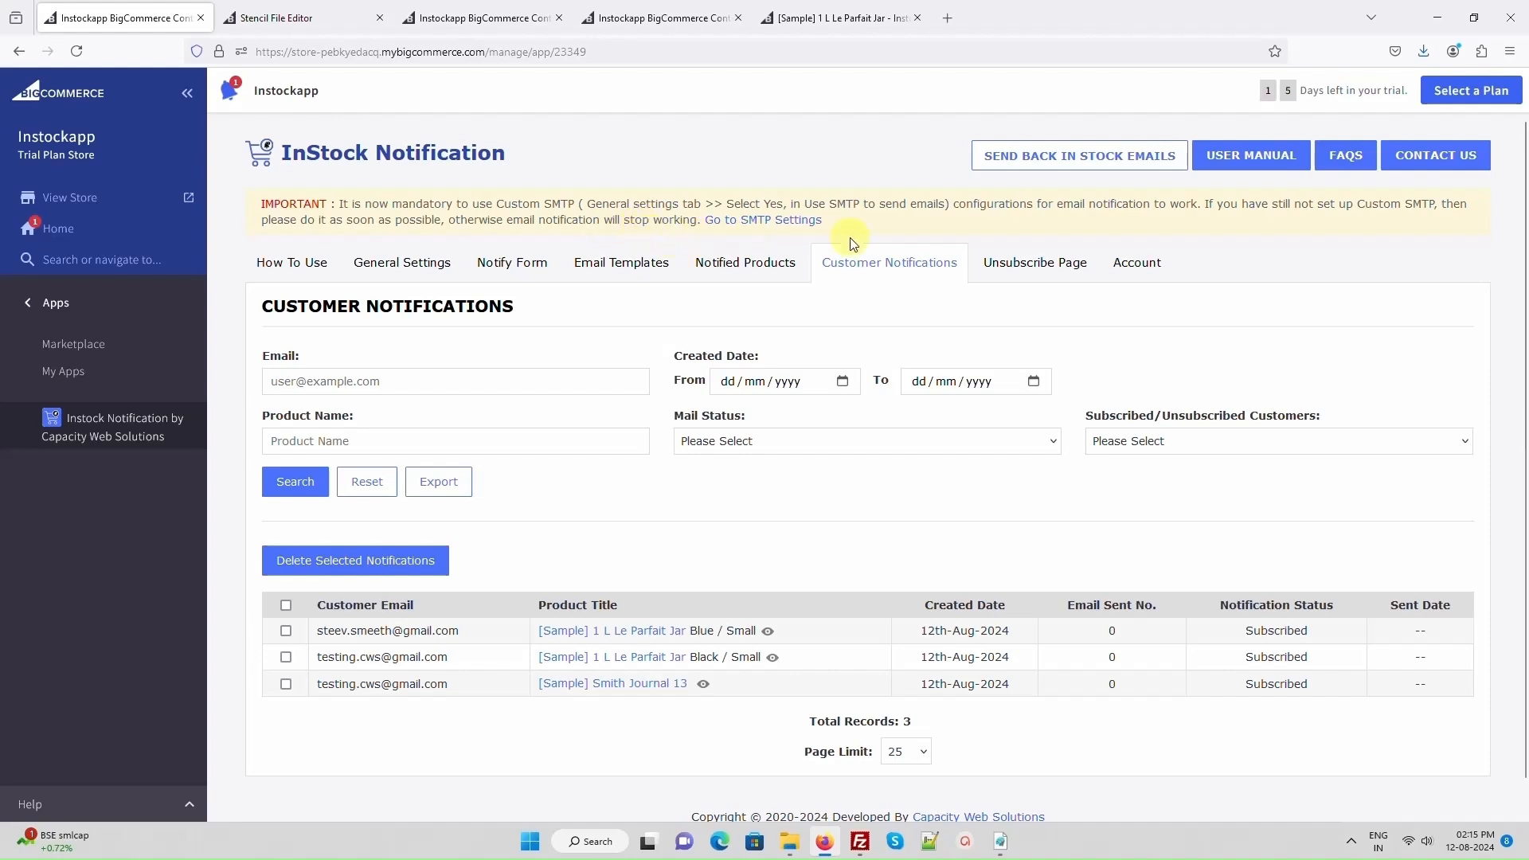
- Go to the app's SMTP settings and enable Use SMTP To Send Emails From Instock Notification App
click(783, 221)
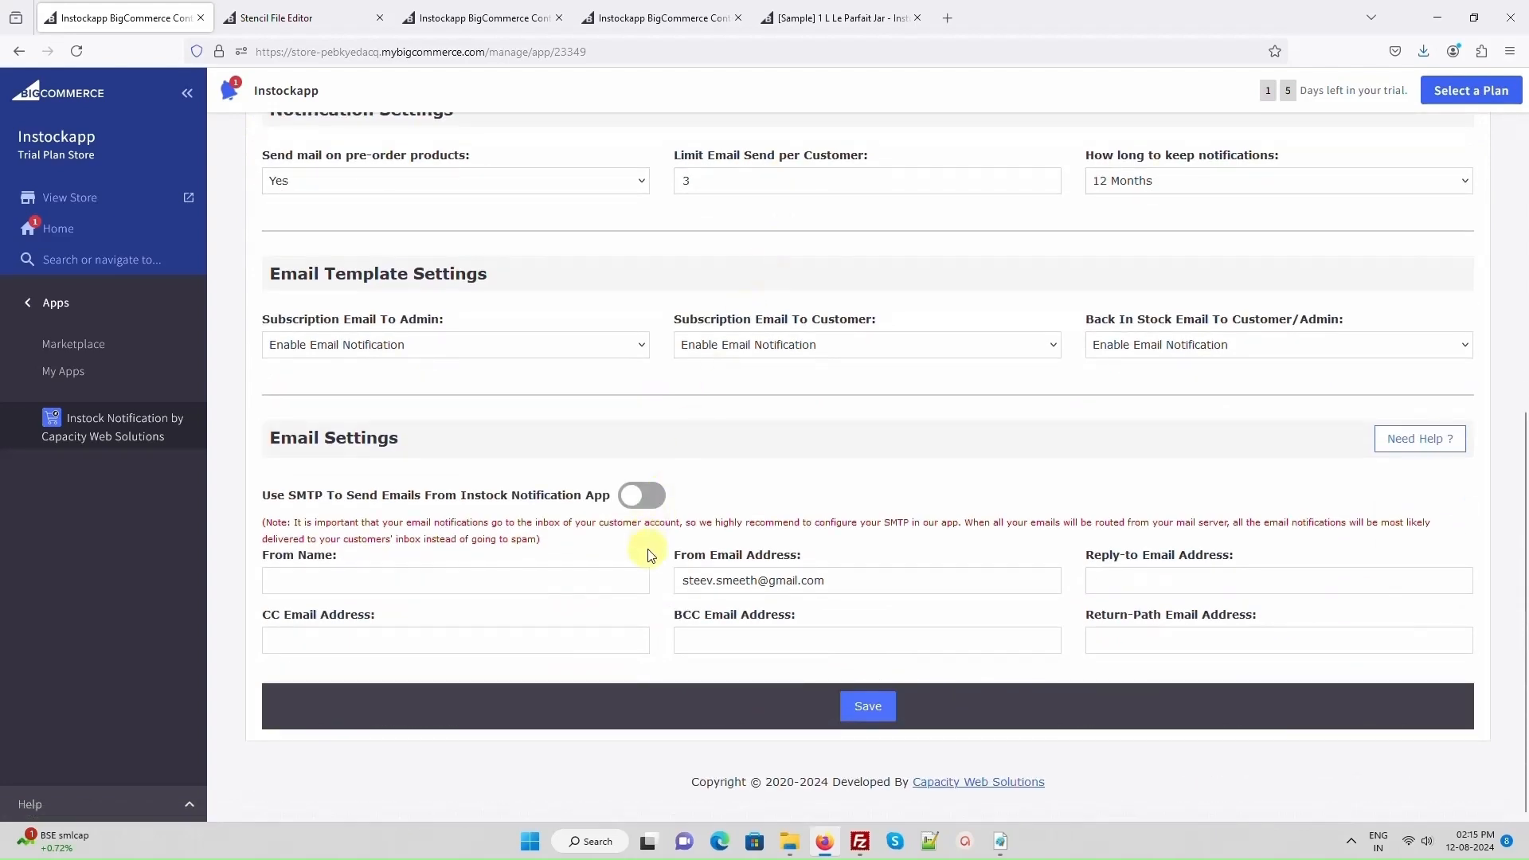
click(640, 496)
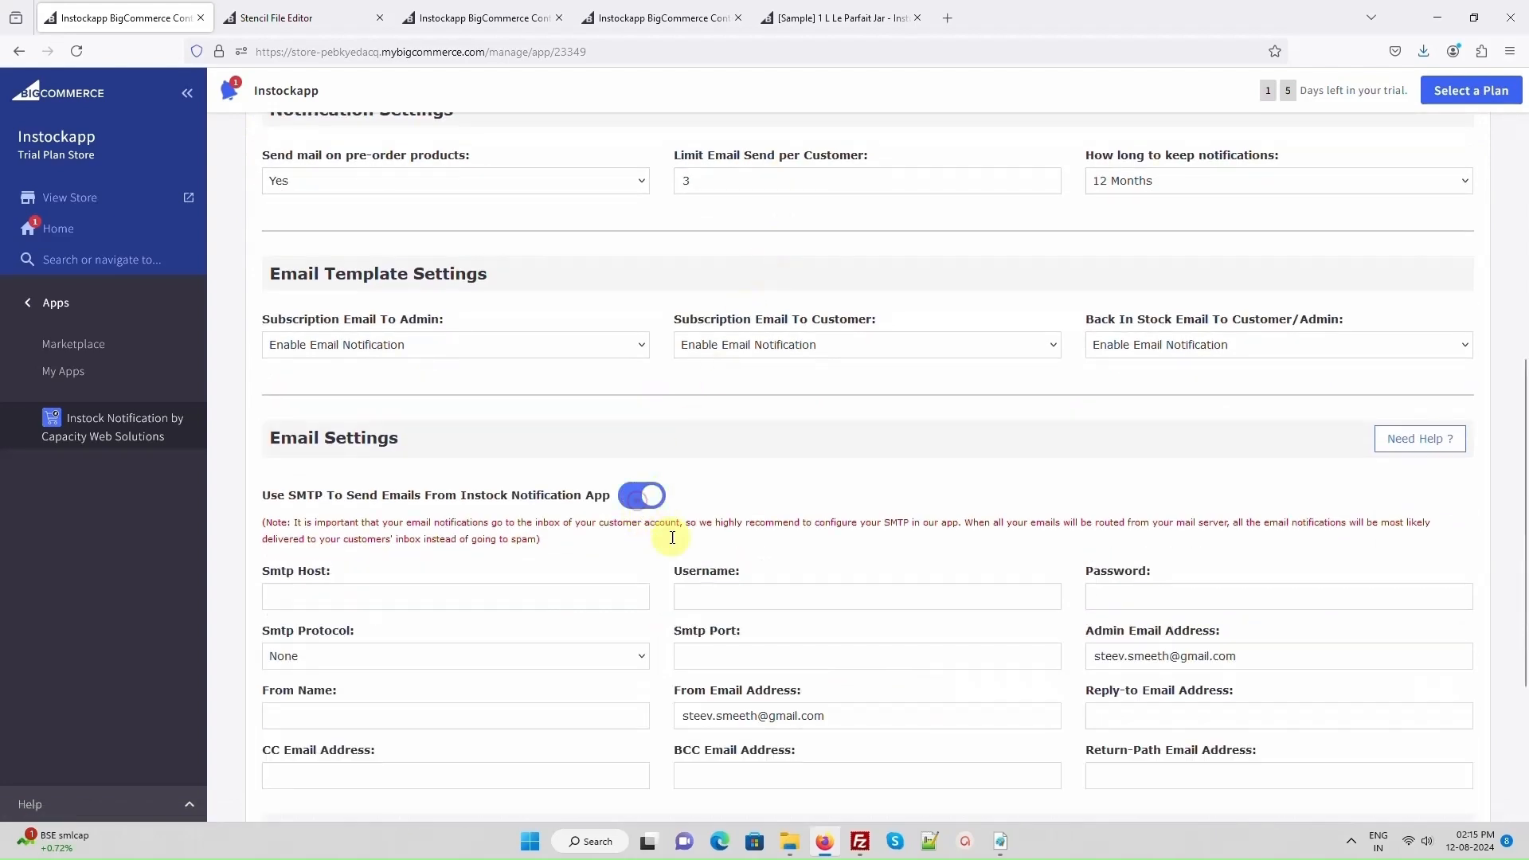
- Read the Email Settings help about invalid SMTP settings, close it, and turn off Use SMTP To Send Emails From Instock Notification App
scroll(668, 579, down, 2)
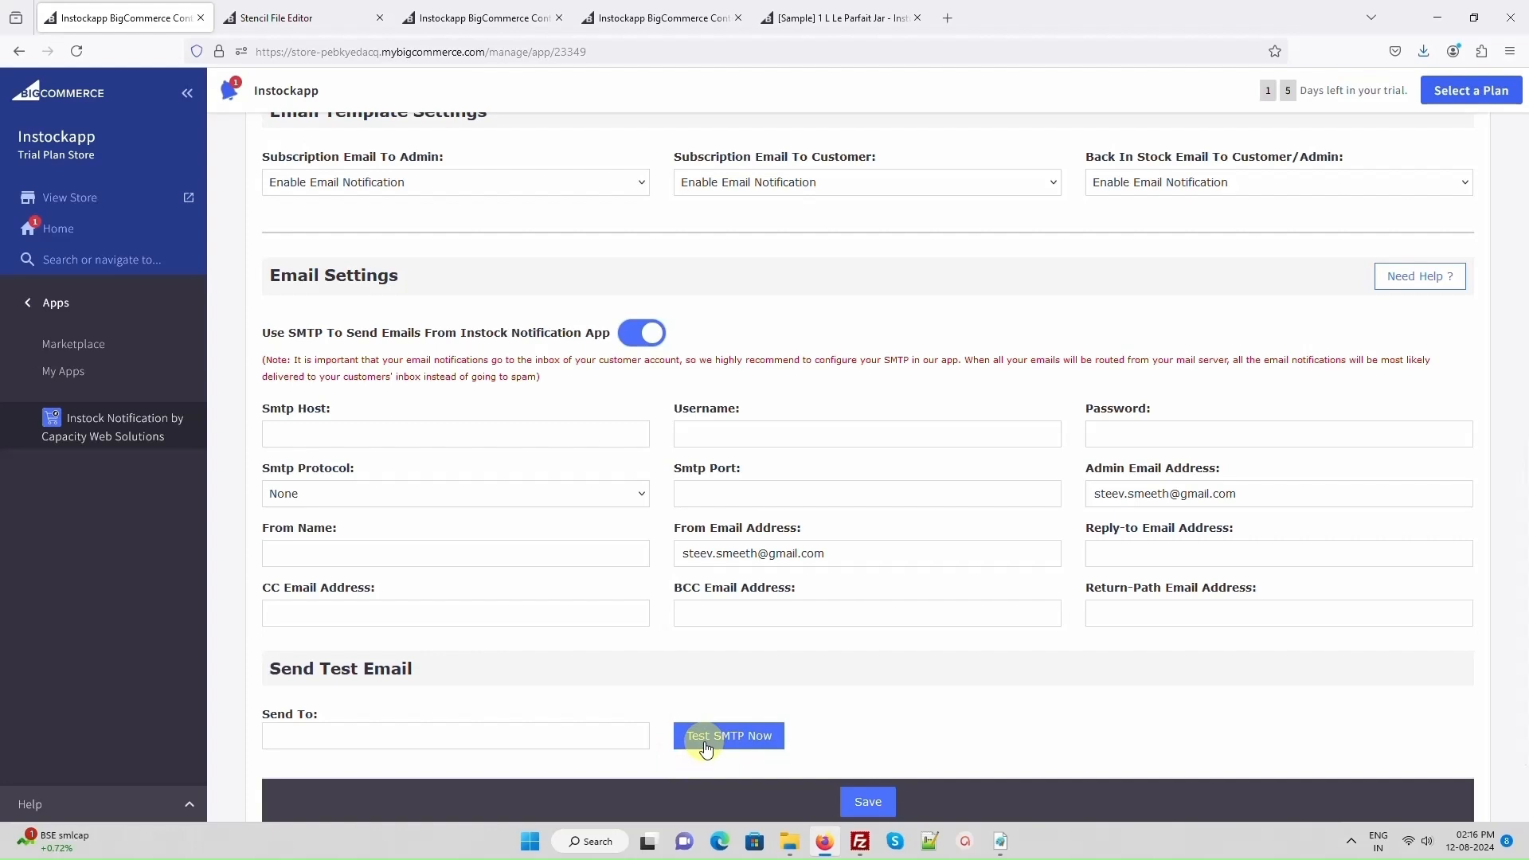
click(1411, 272)
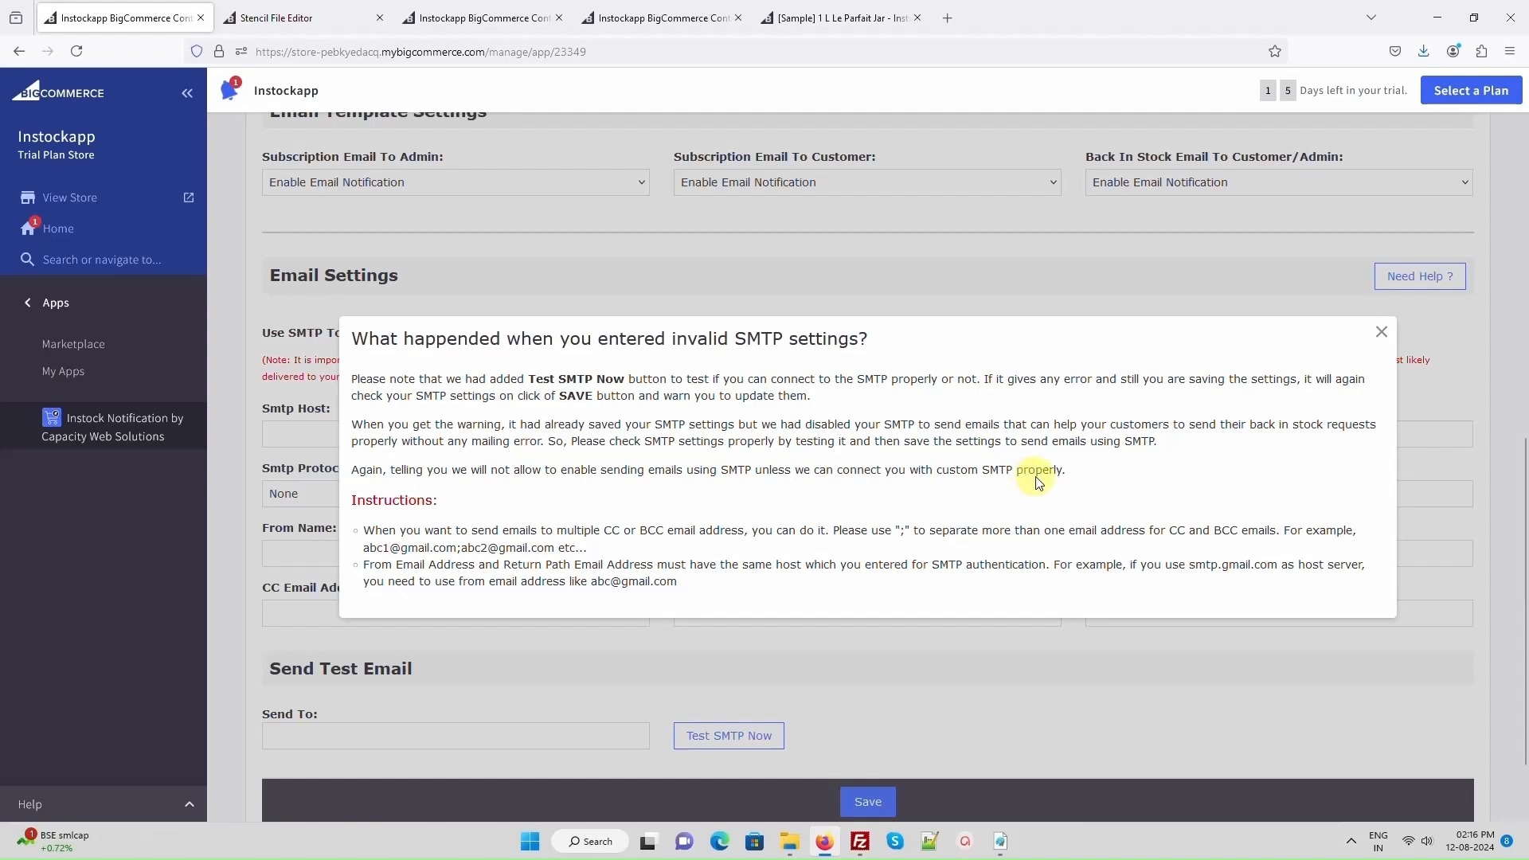
click(1382, 332)
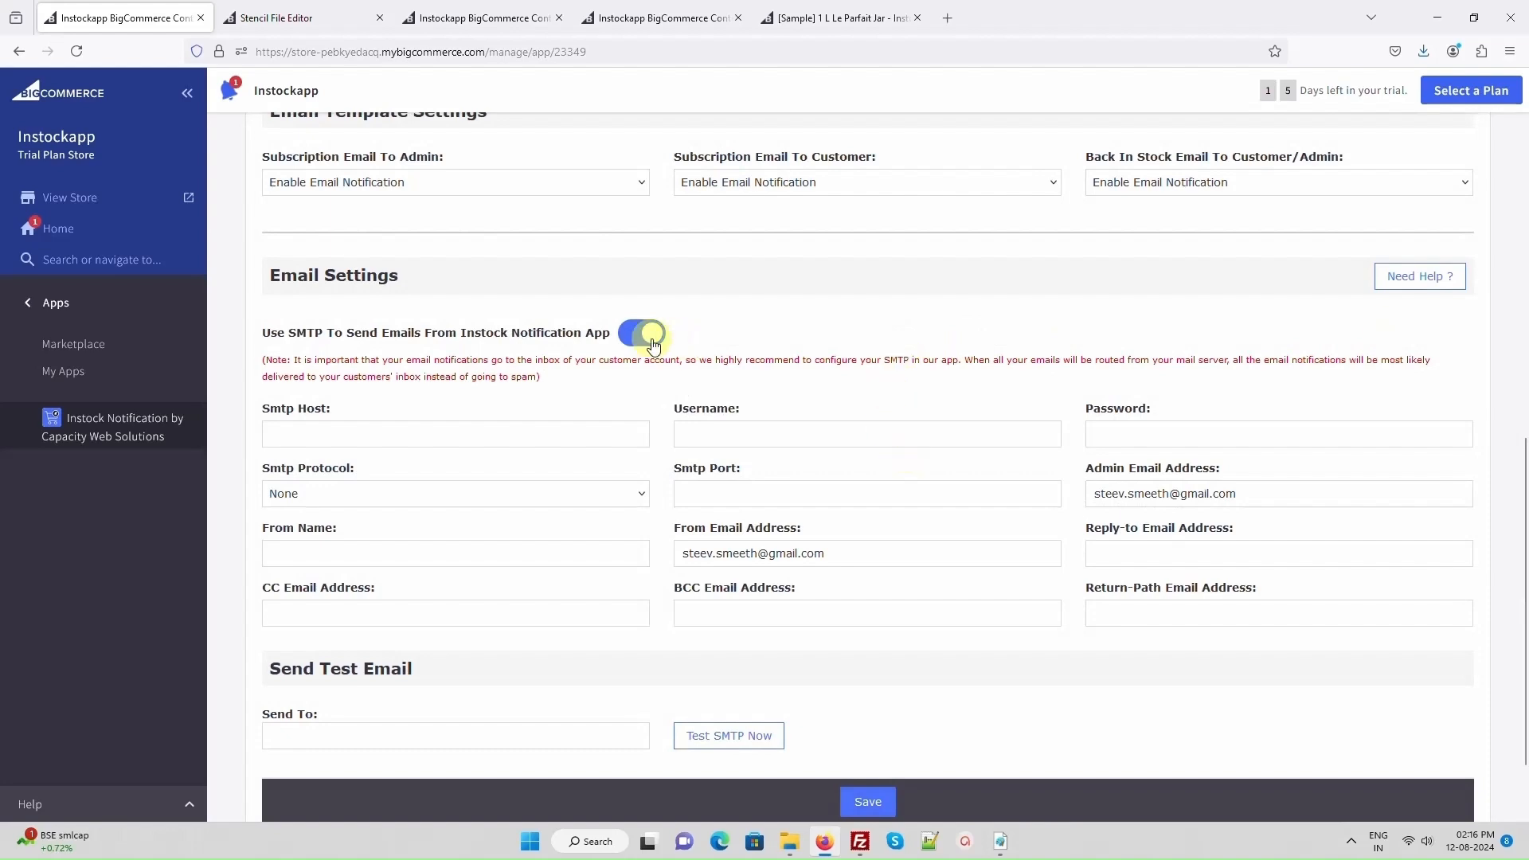
click(645, 332)
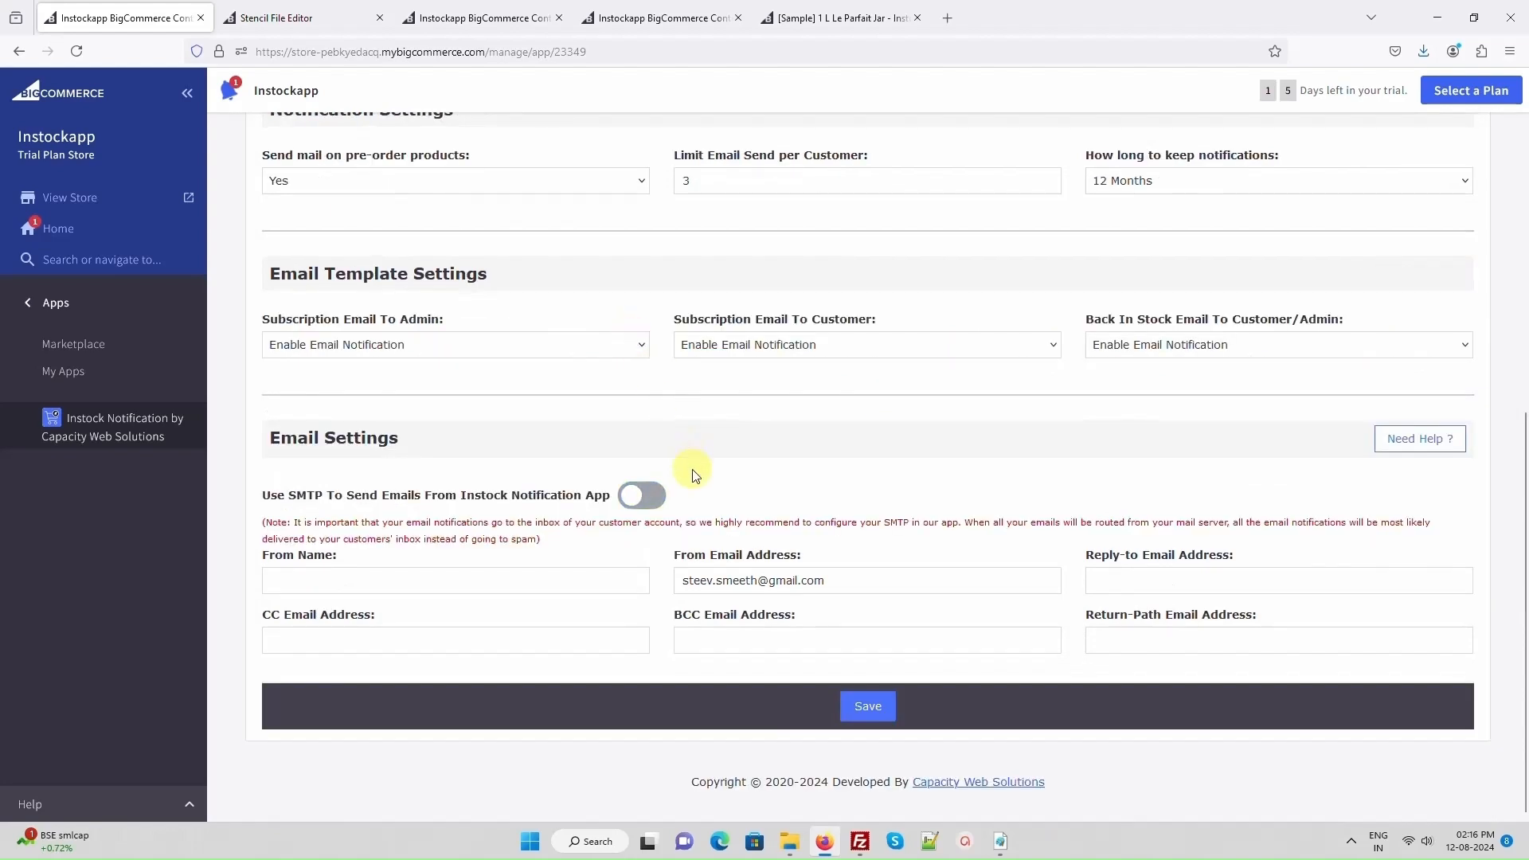
- View the Send Back In Stock Emails dialog for manually notifying customers and close it without starting the process
scroll(693, 474, up, 6)
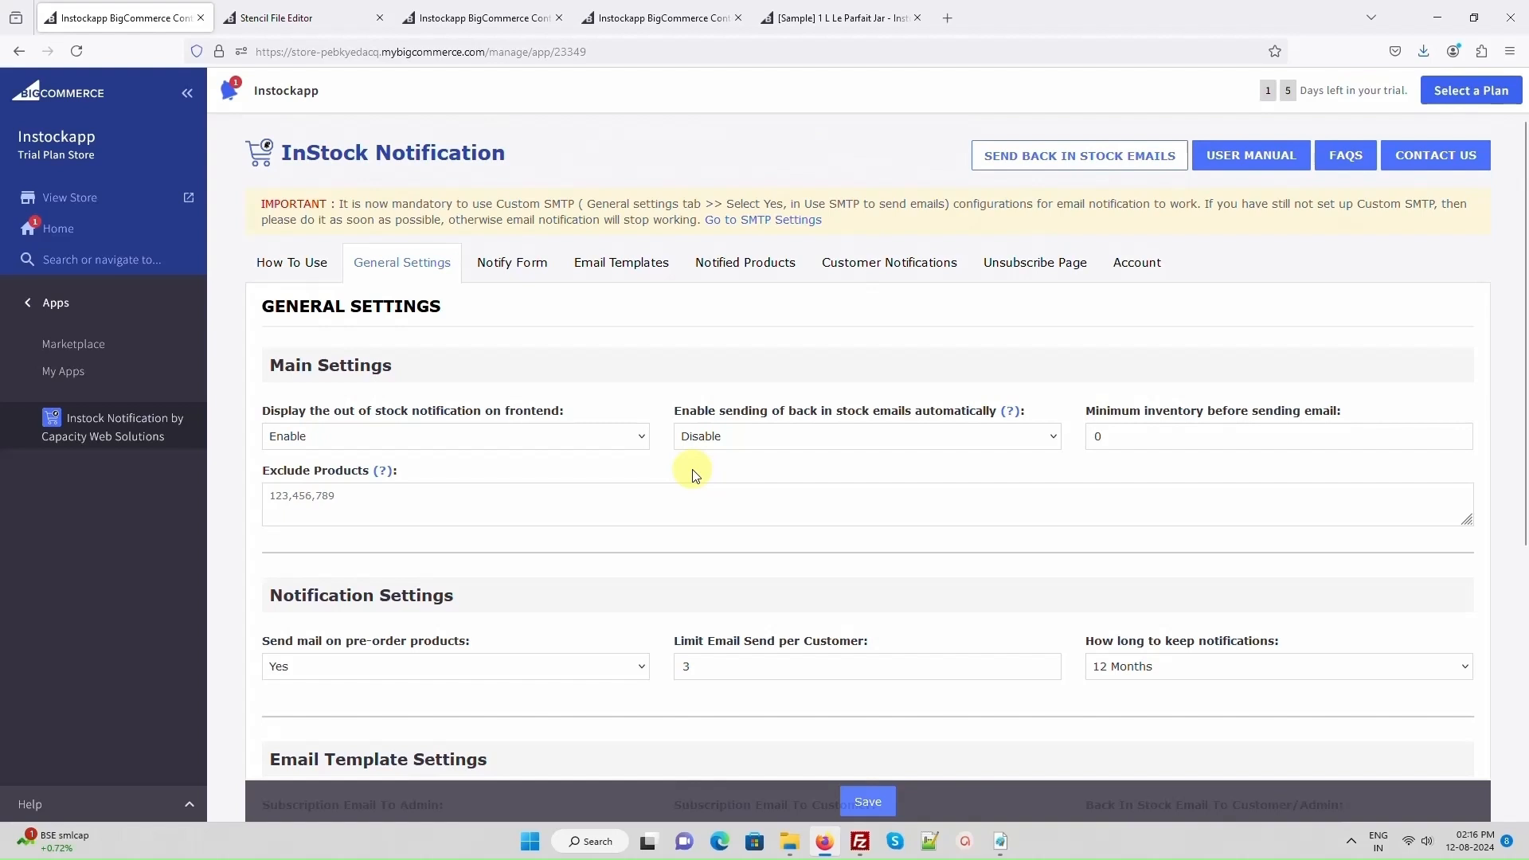
click(1040, 163)
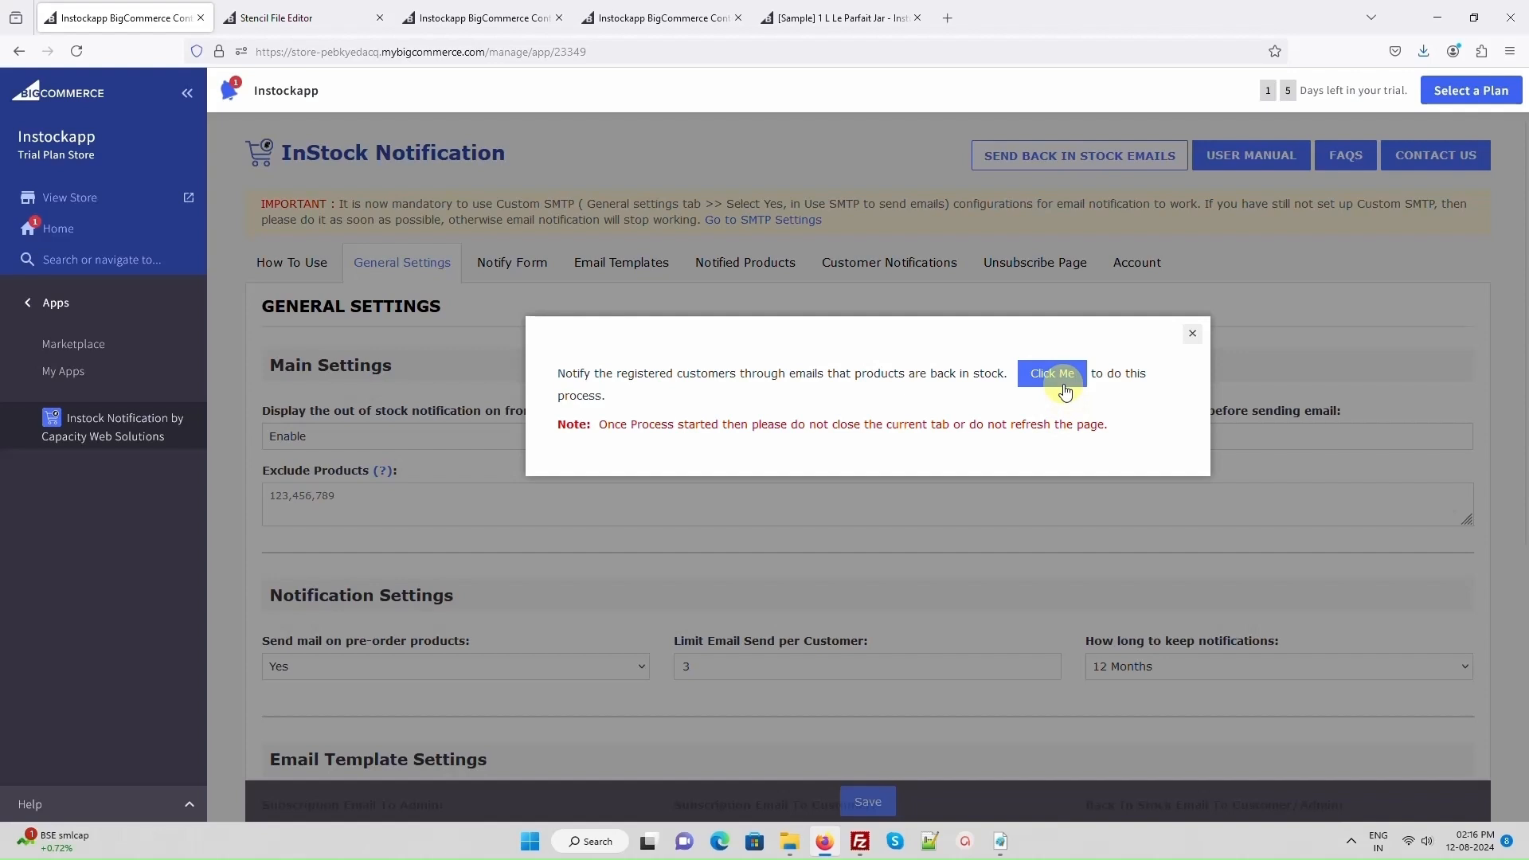
click(1193, 334)
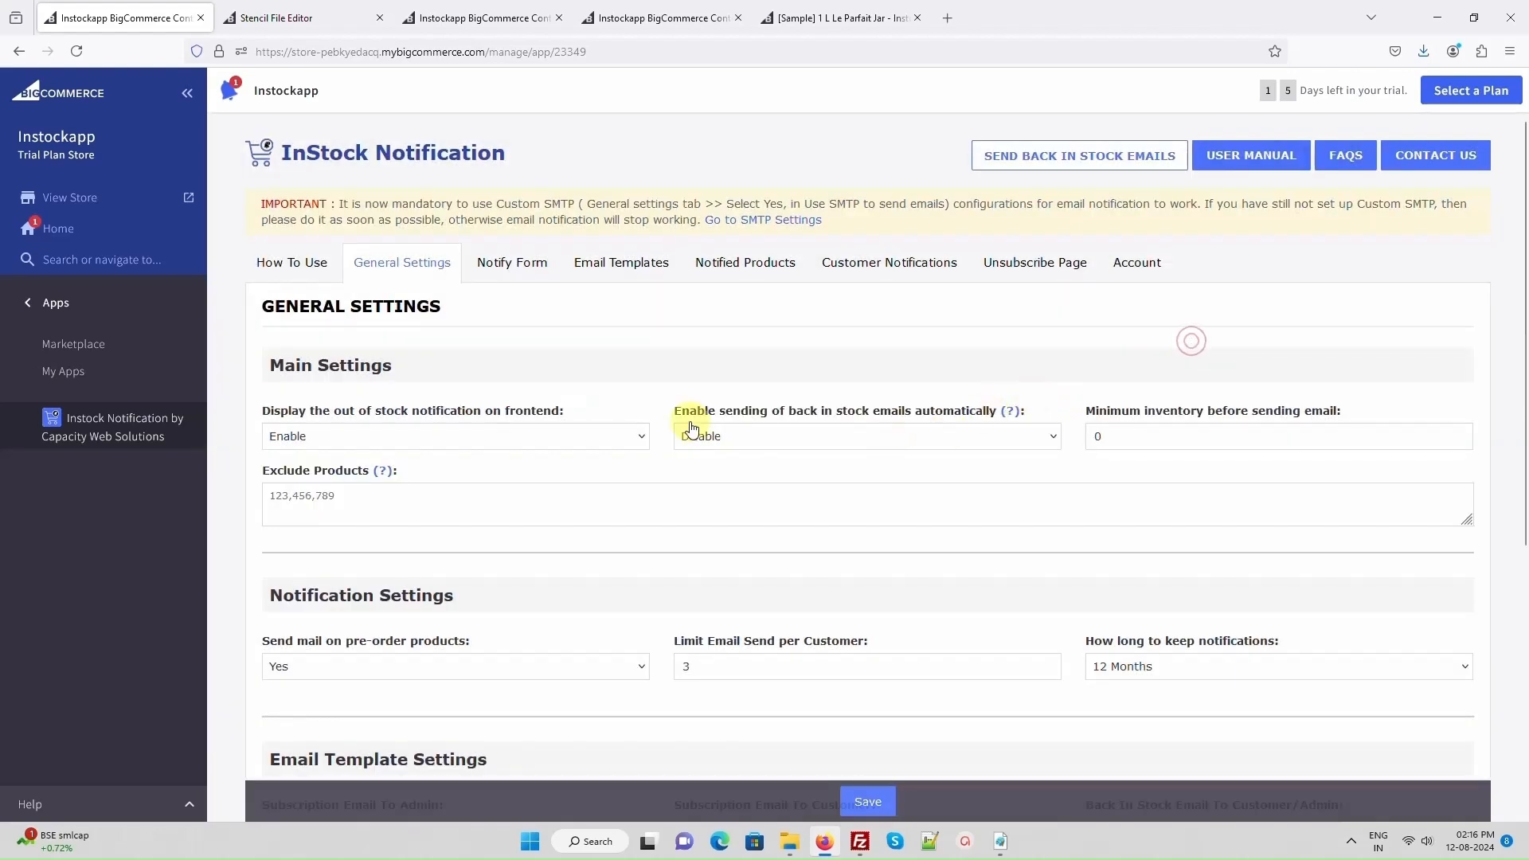
- Set Enable sending of back in stock emails automatically to Enable, and read and close its help note
click(949, 437)
click(946, 486)
click(1009, 416)
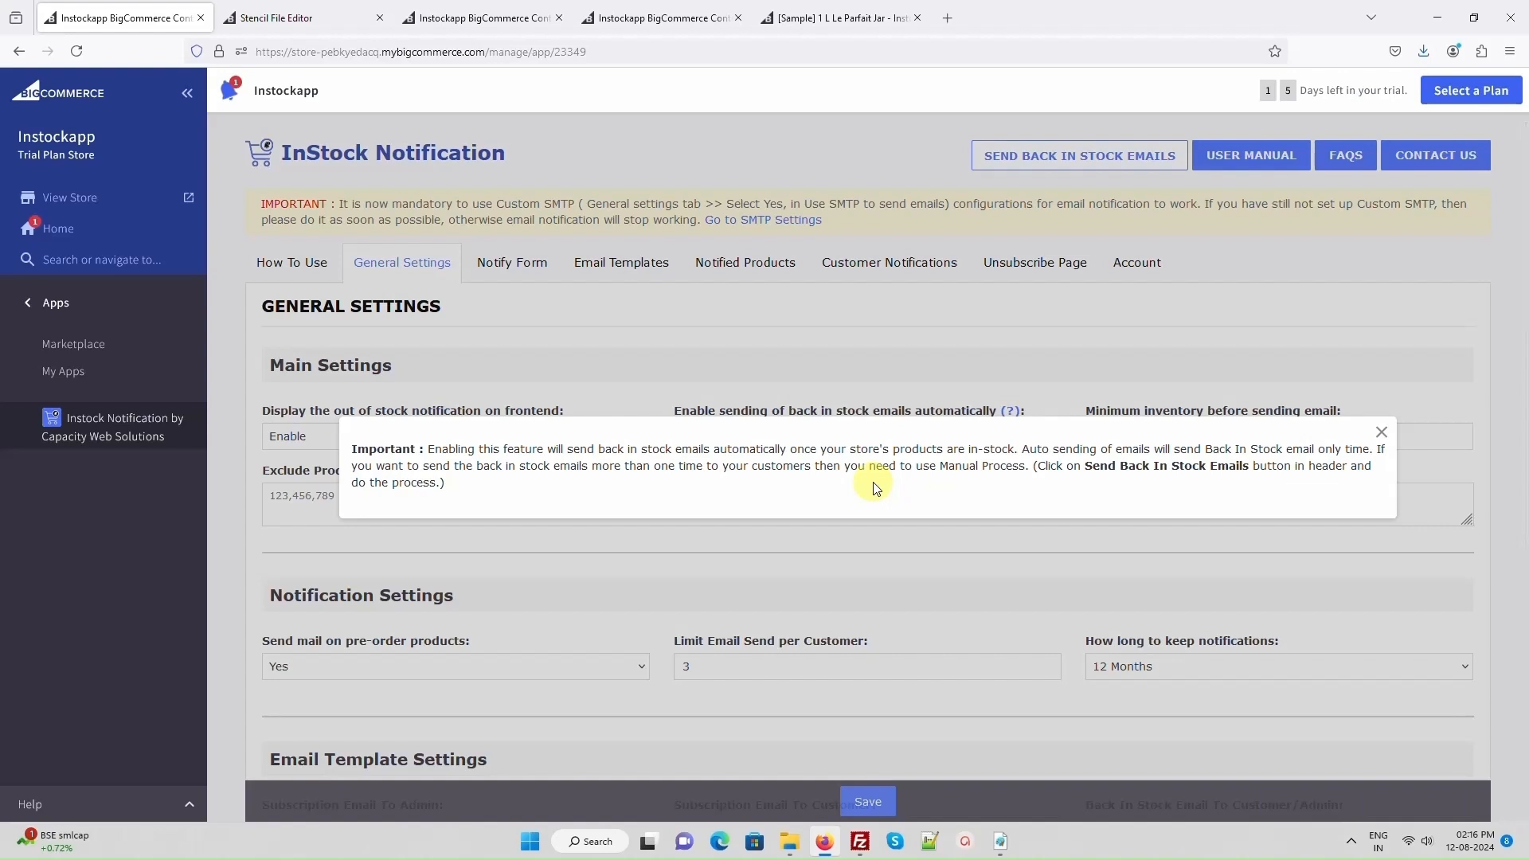
click(878, 526)
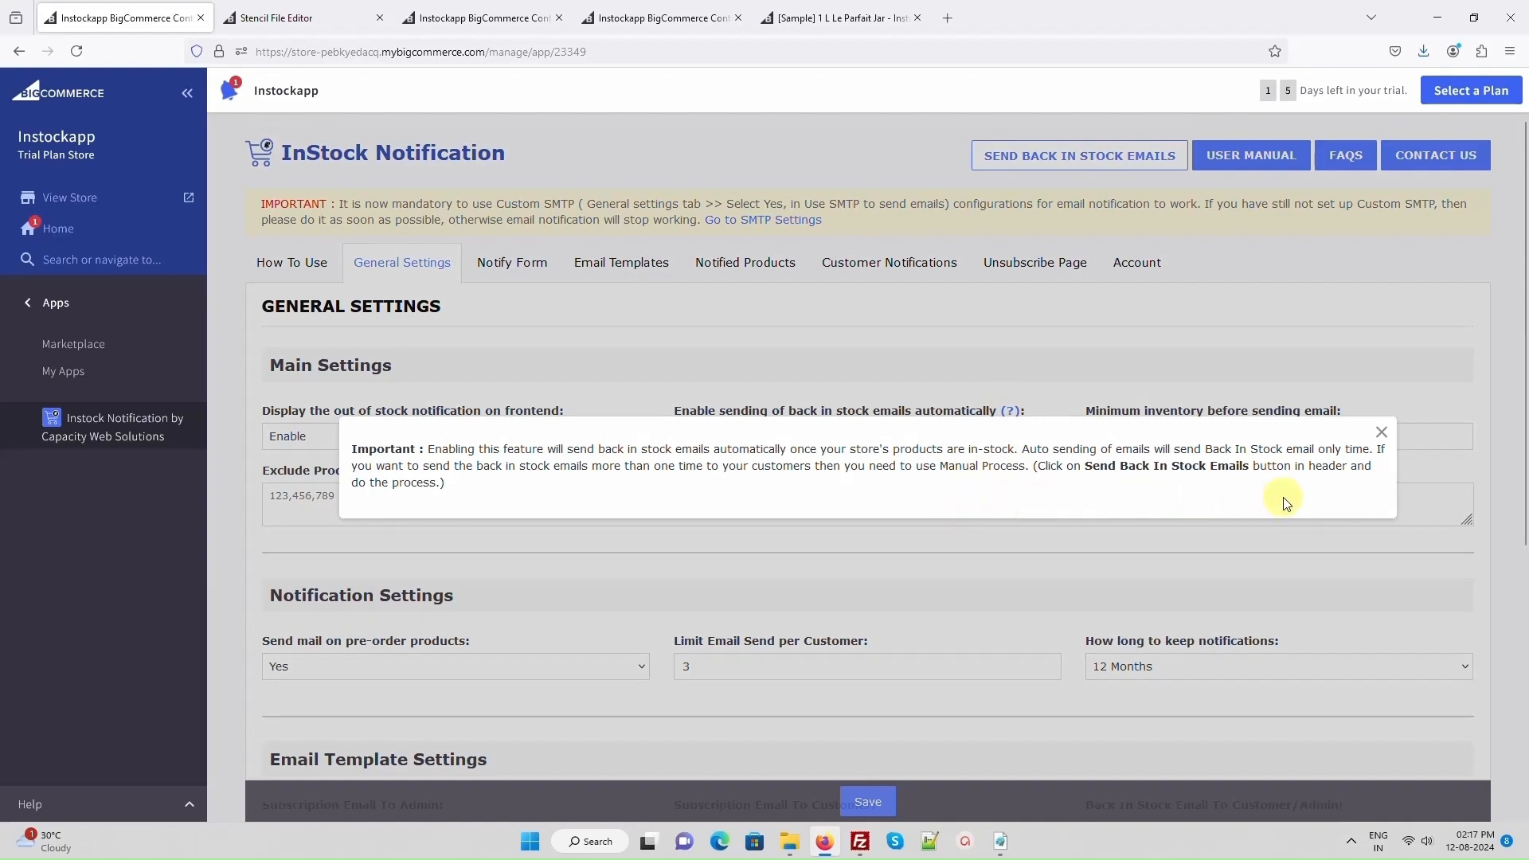
click(1382, 435)
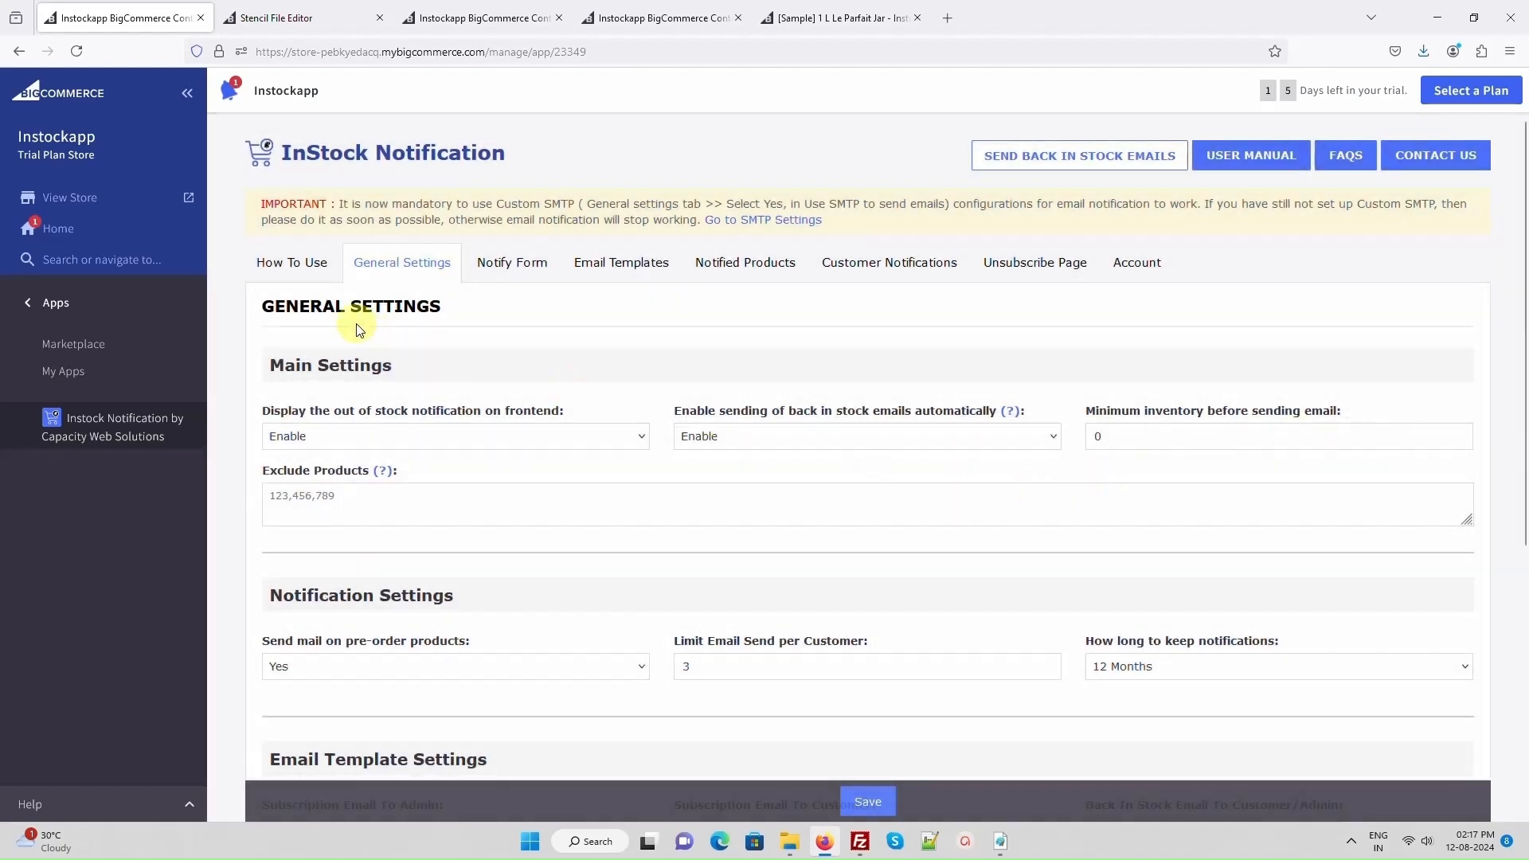
- Open the app's How To Use instructions
click(267, 267)
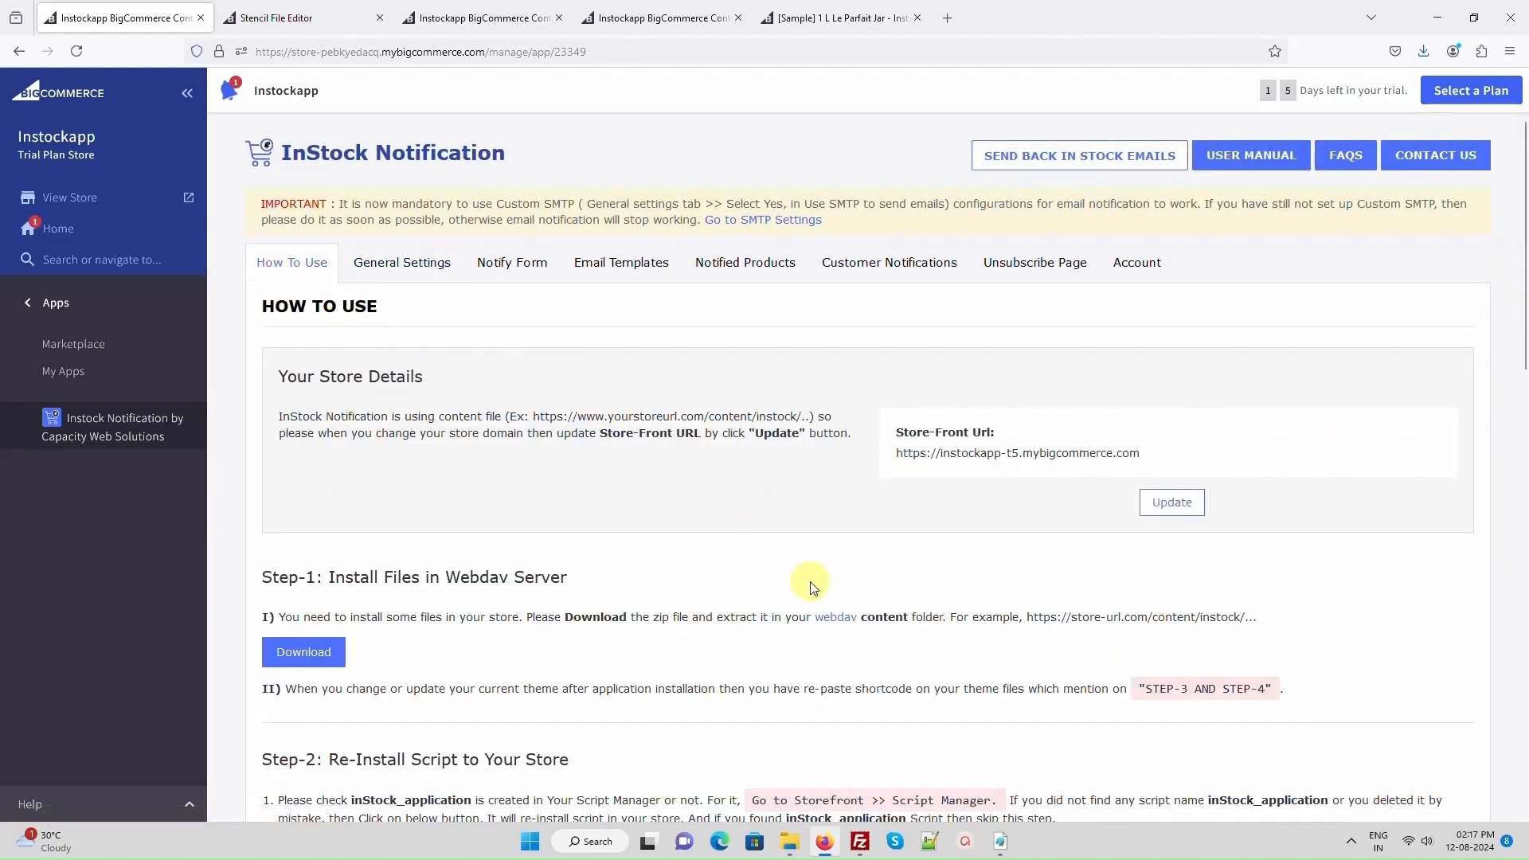